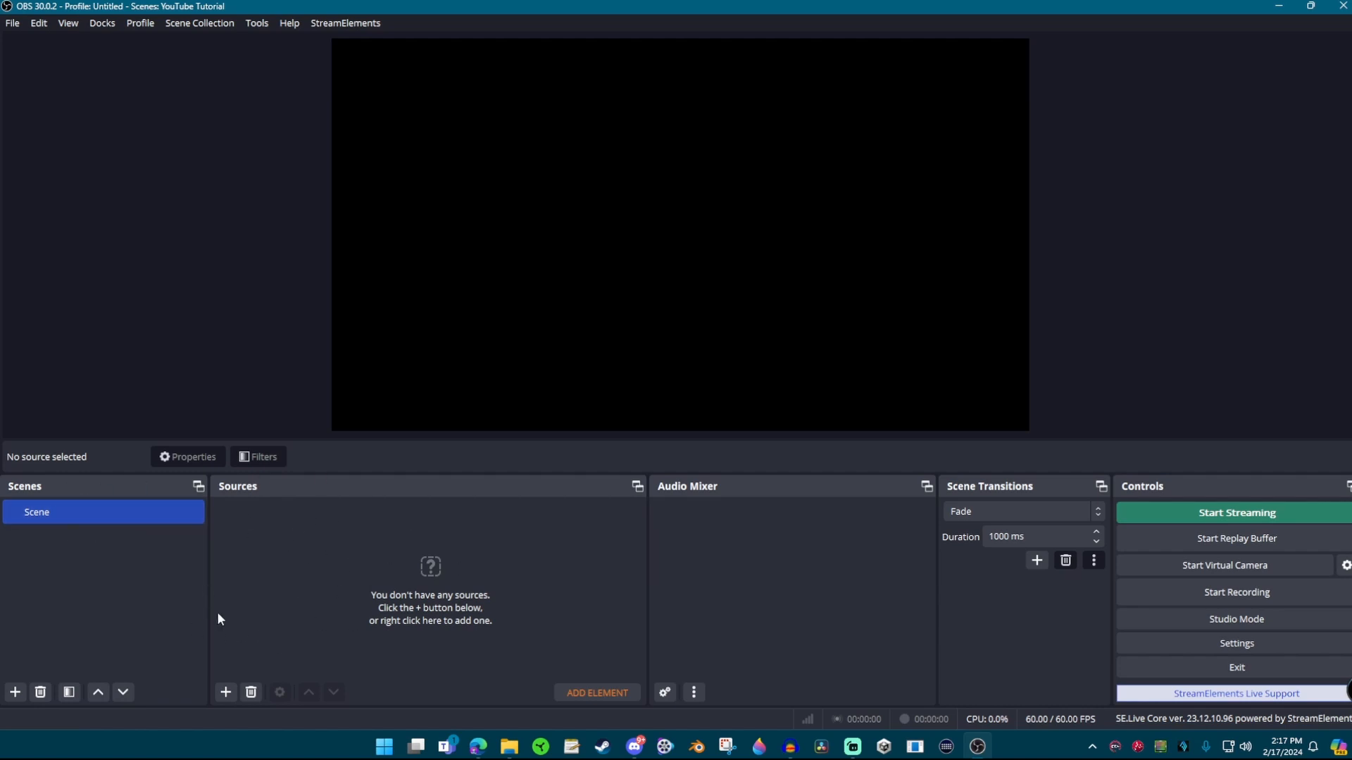
Step: Add a Window Capture source to the scene that captures the Discord window
click(226, 693)
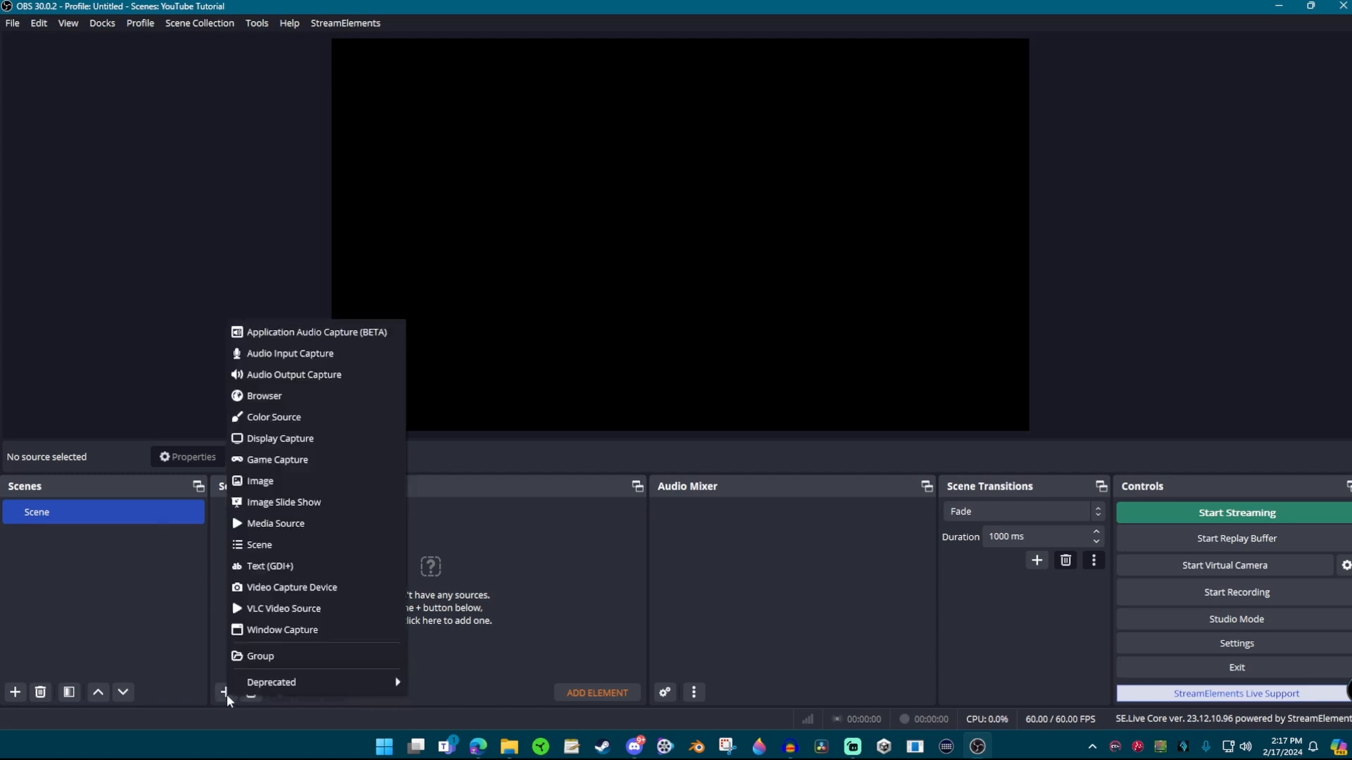
click(282, 630)
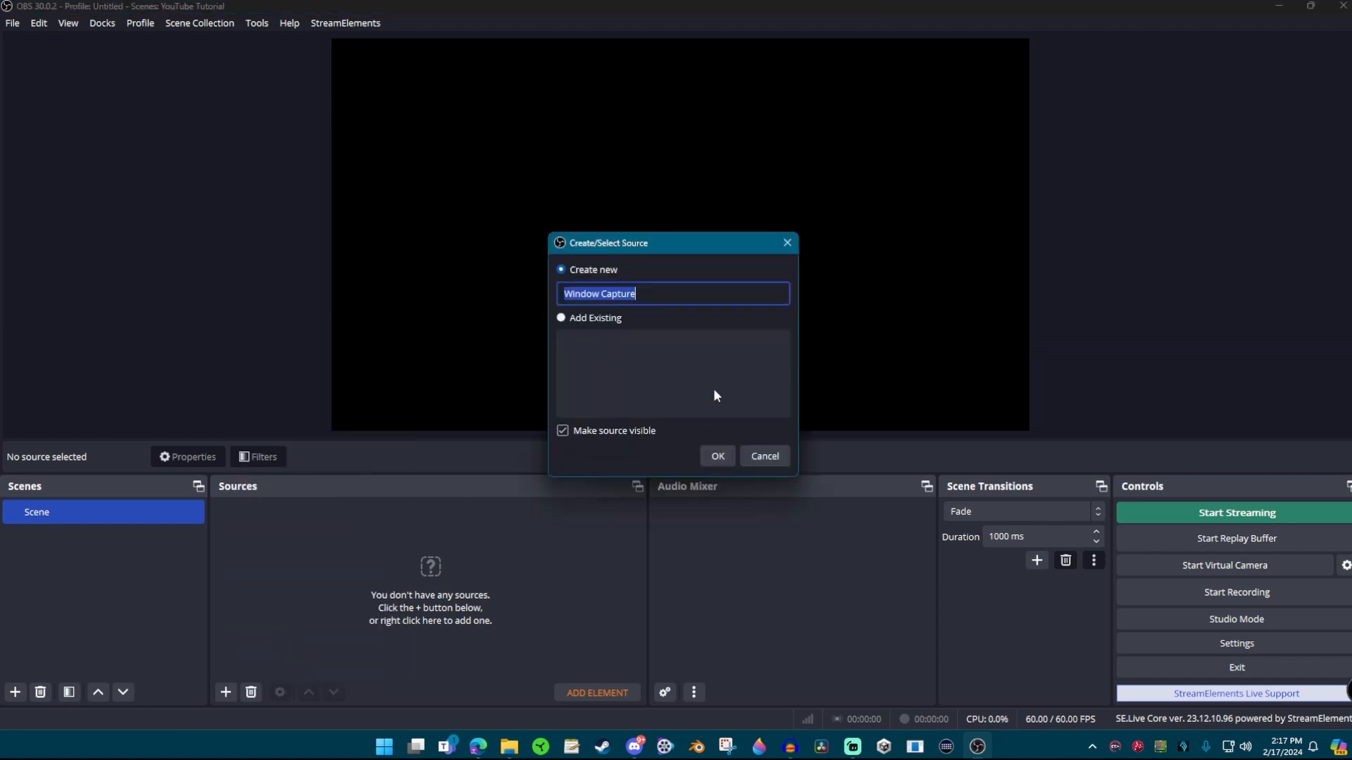
click(717, 456)
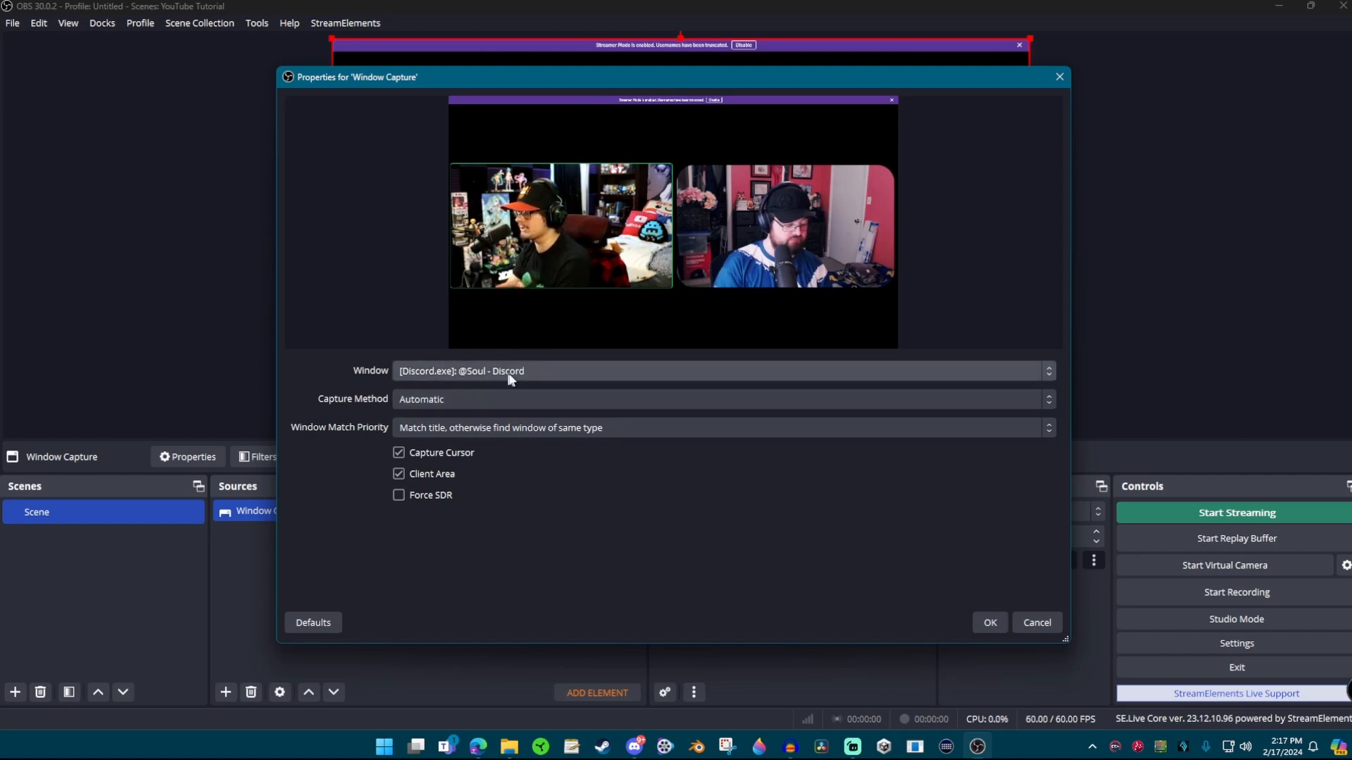
click(529, 371)
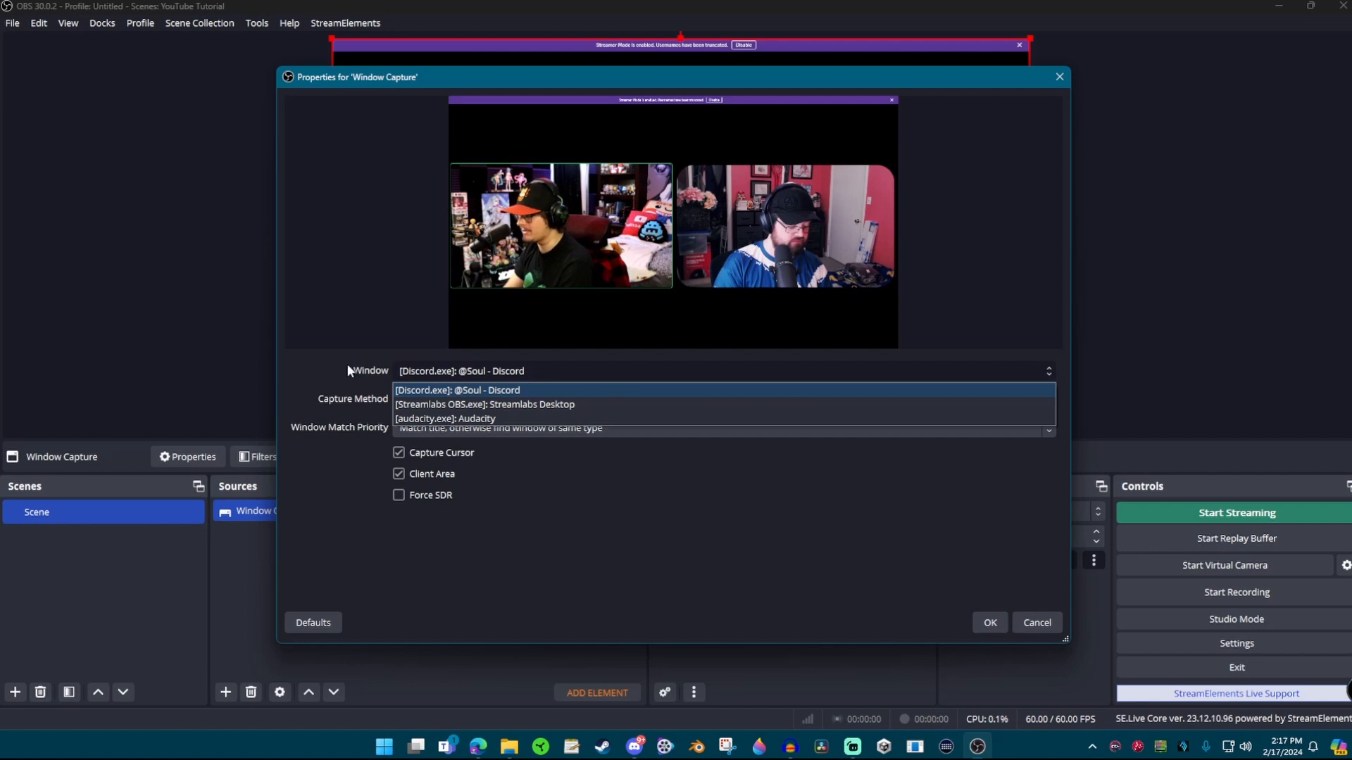
click(521, 390)
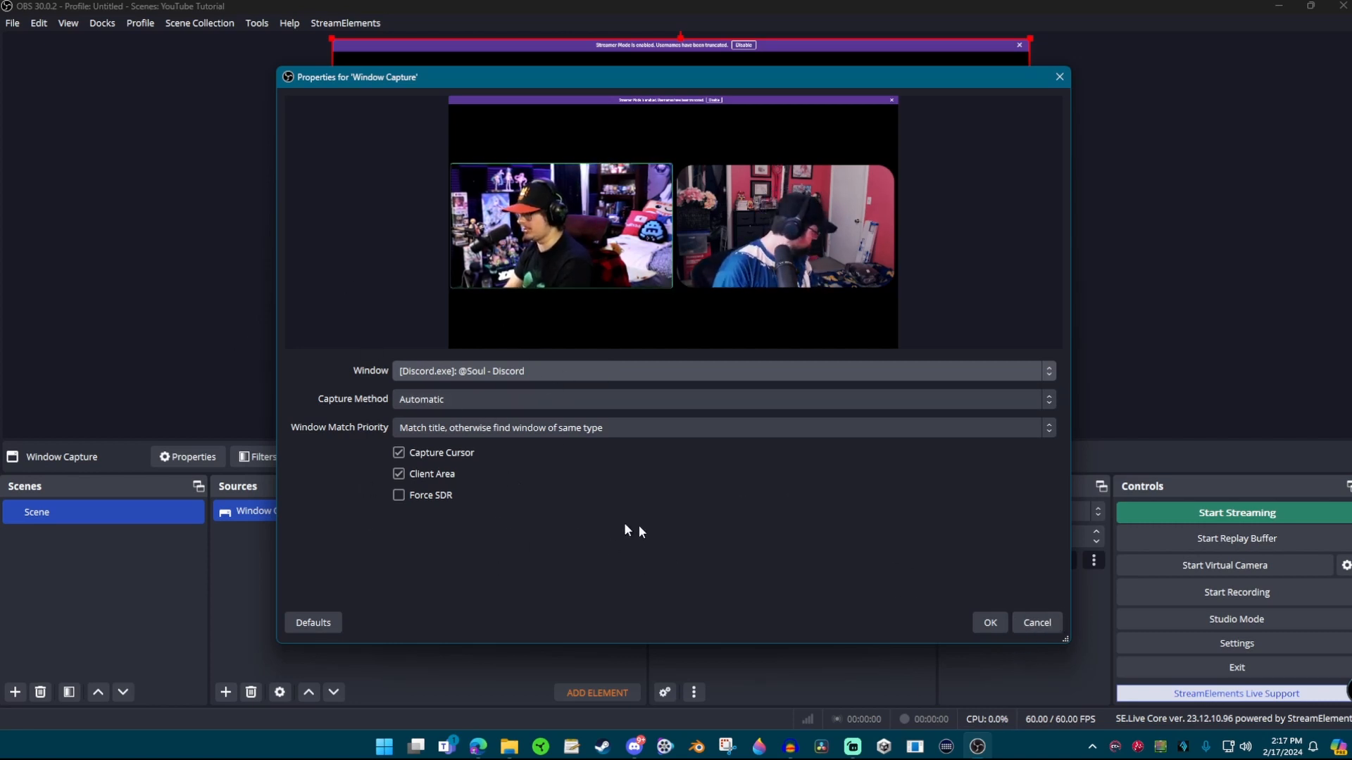
click(990, 623)
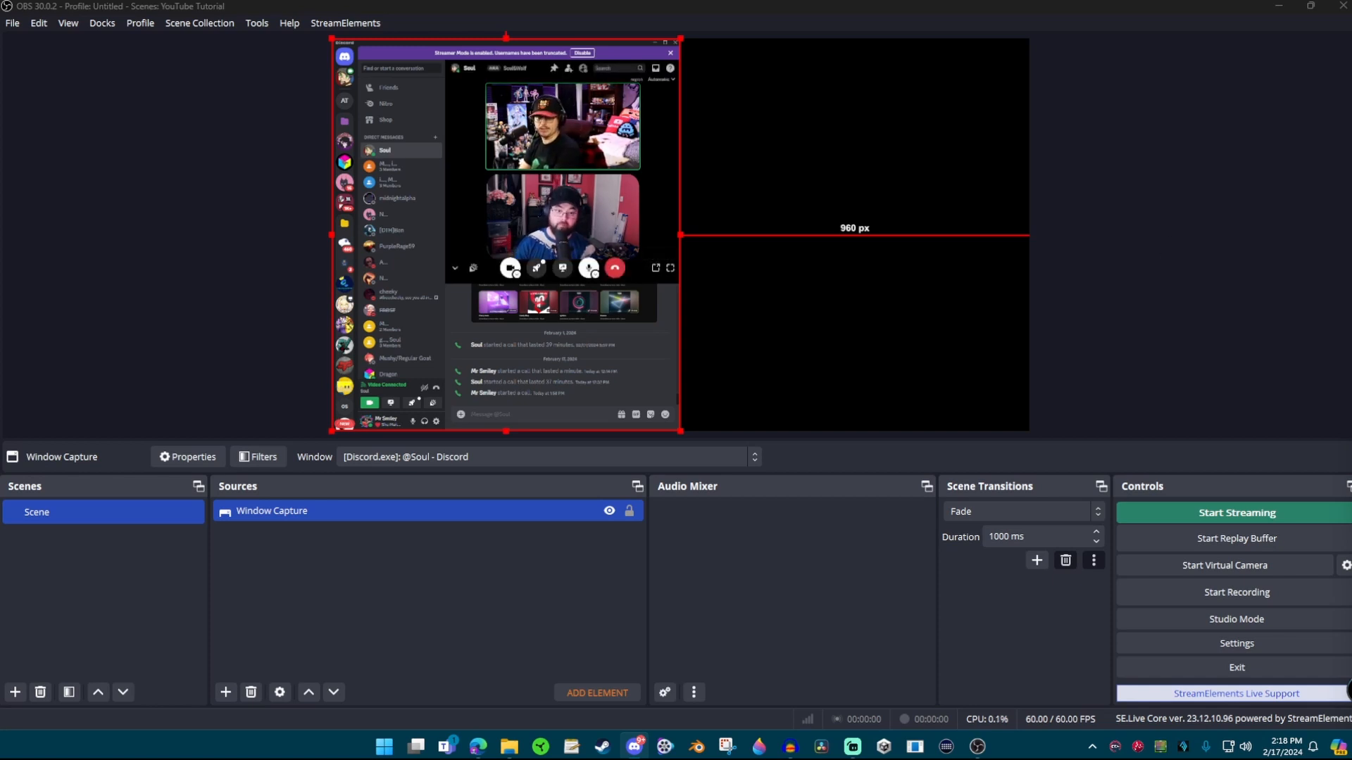
Step: Expand the Discord video call to fill the captured window and focus it on the guest's camera feed
click(670, 270)
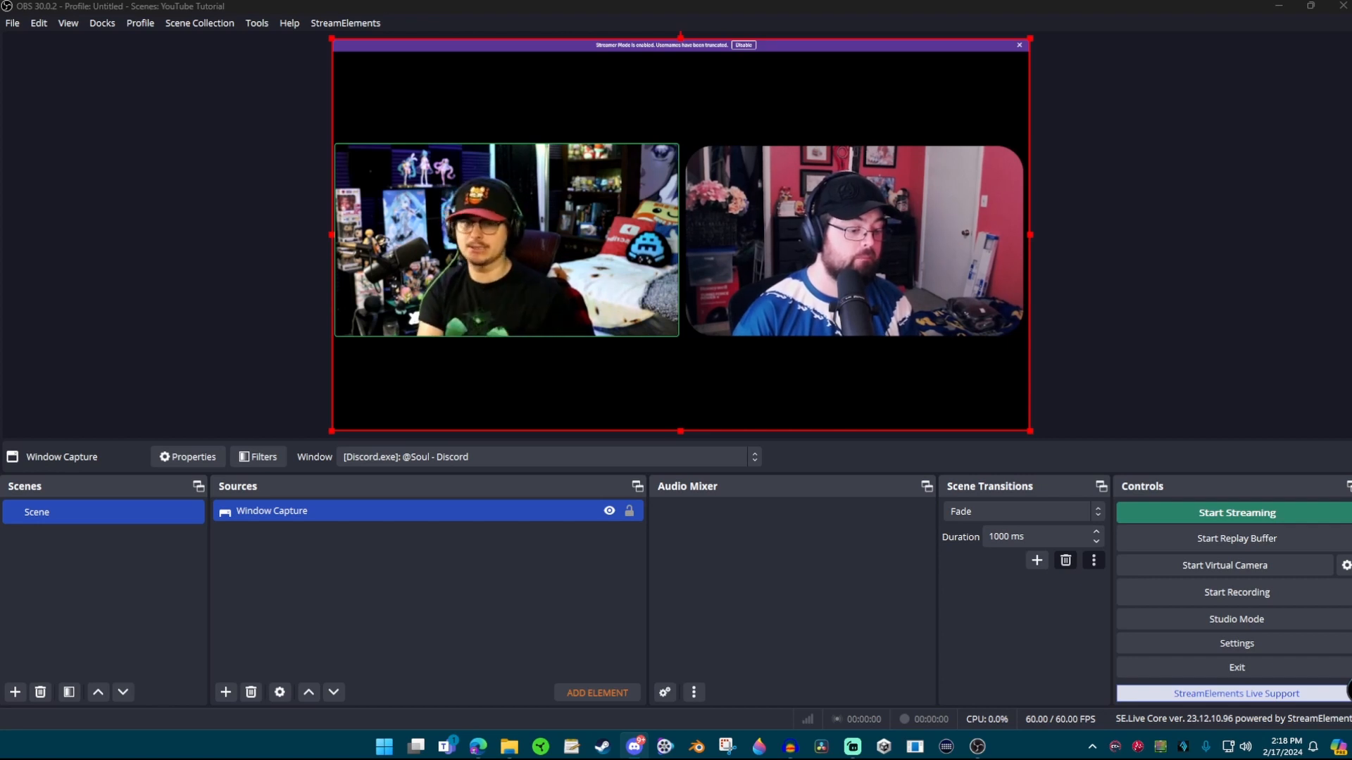
click(99, 119)
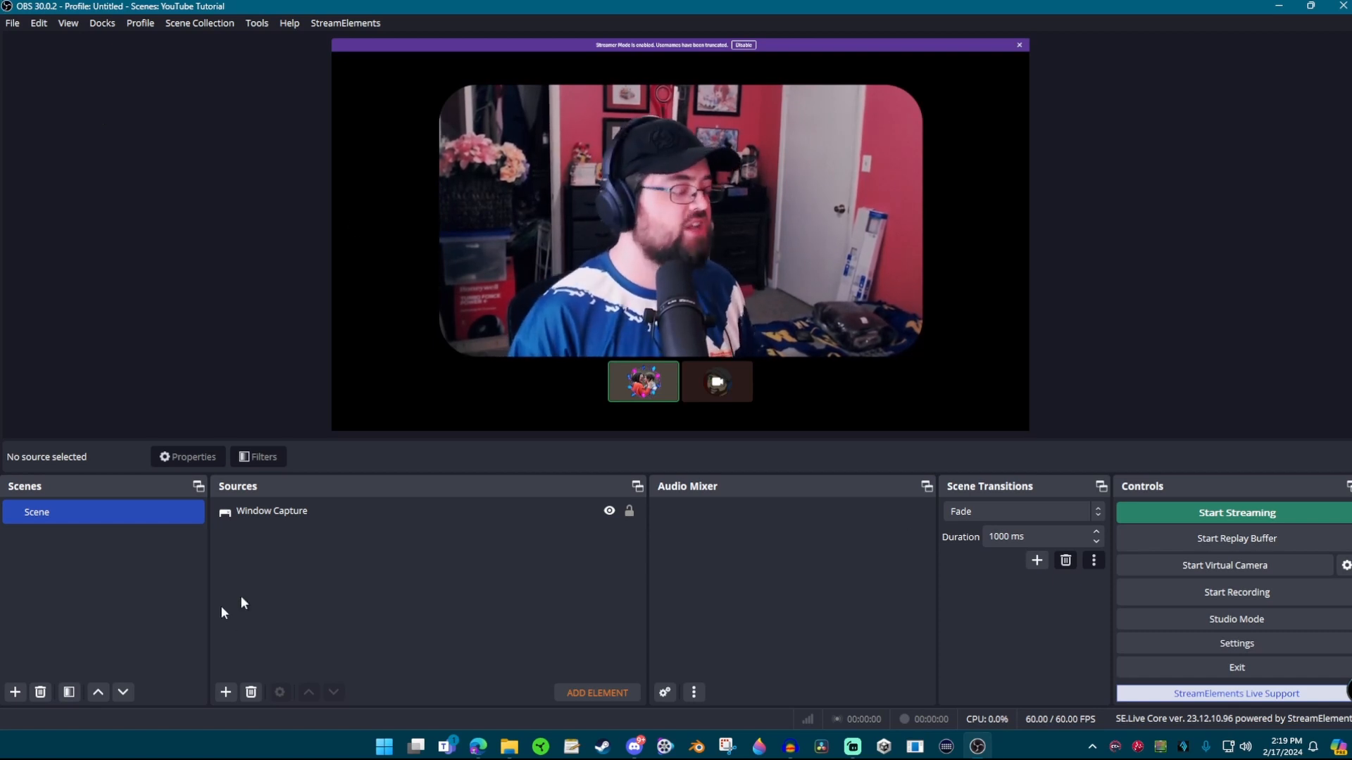
click(282, 517)
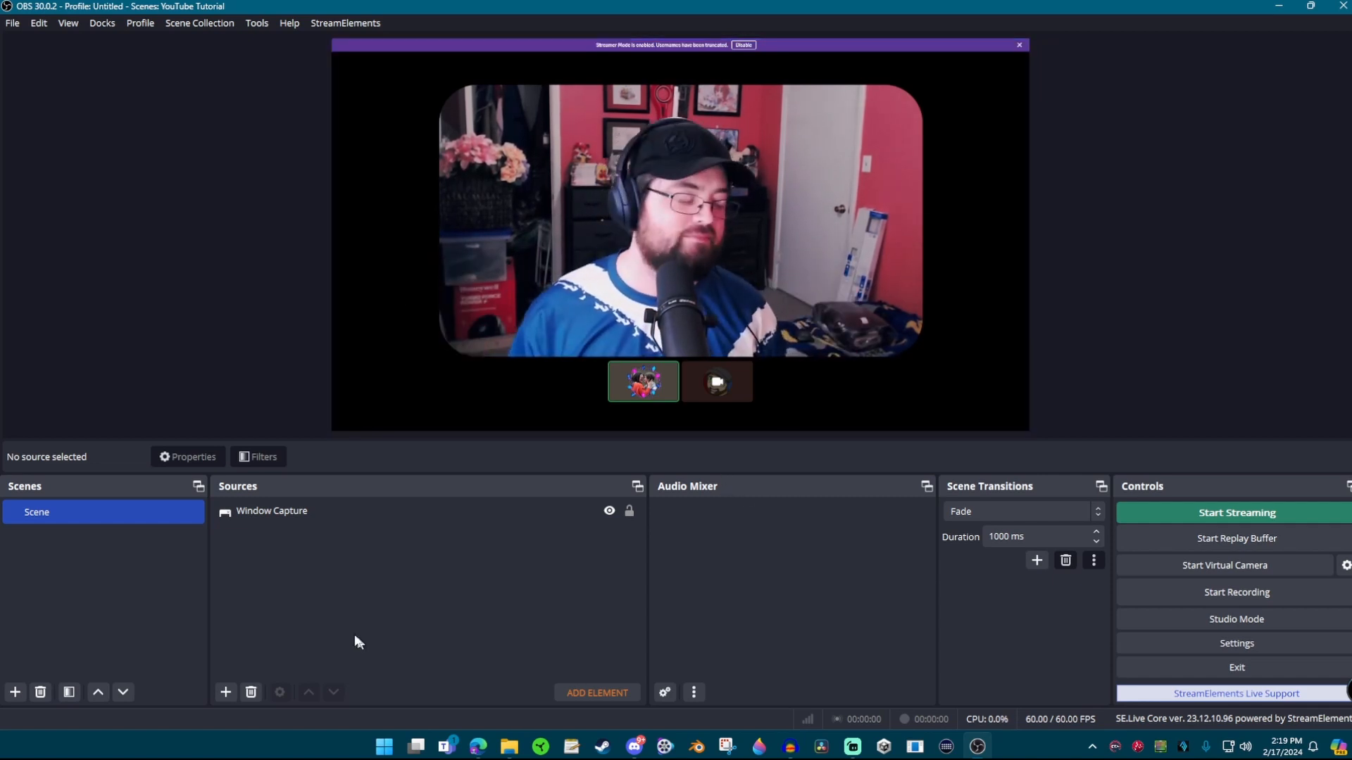
Step: Add an Audio Input Capture named Mic using Analogue 1 + 2 (Focusrite Usb Audio) and lower its volume to about -15.7 dB
click(226, 693)
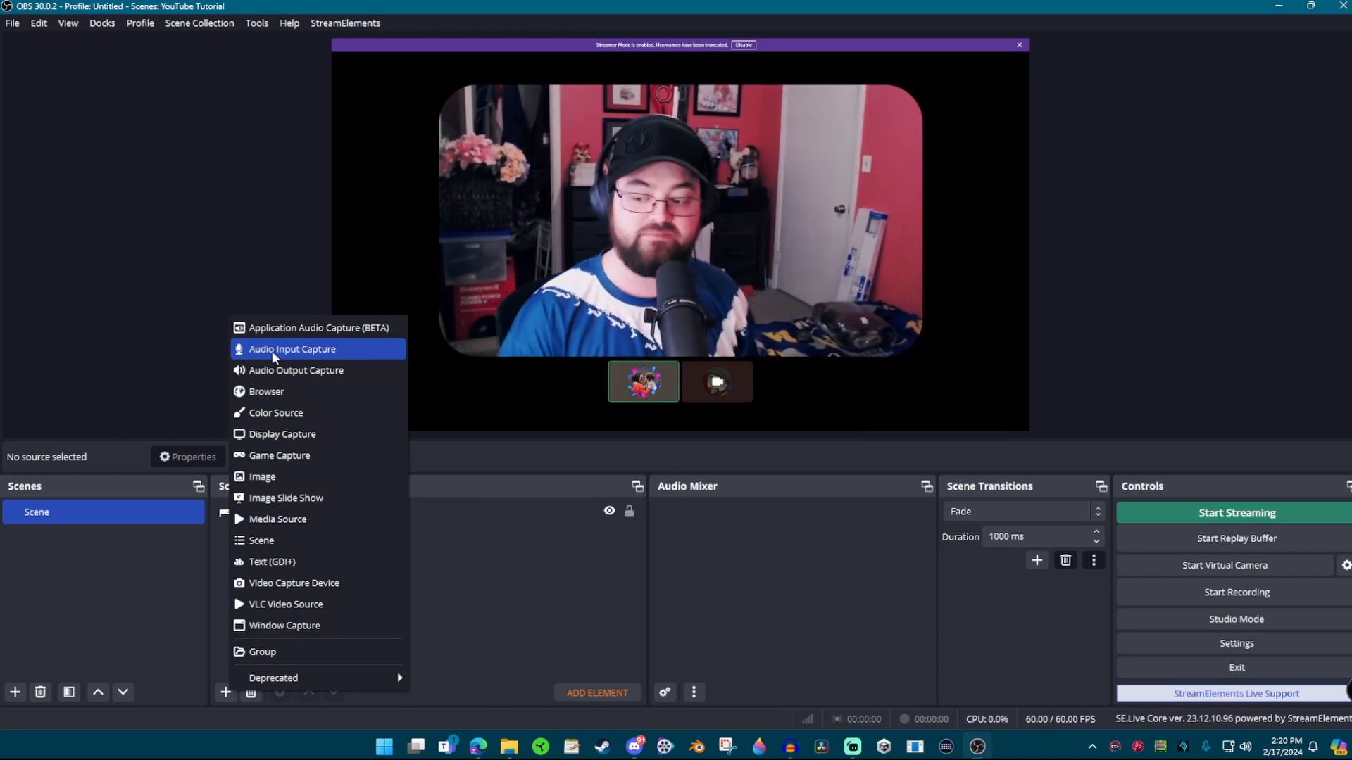
click(274, 352)
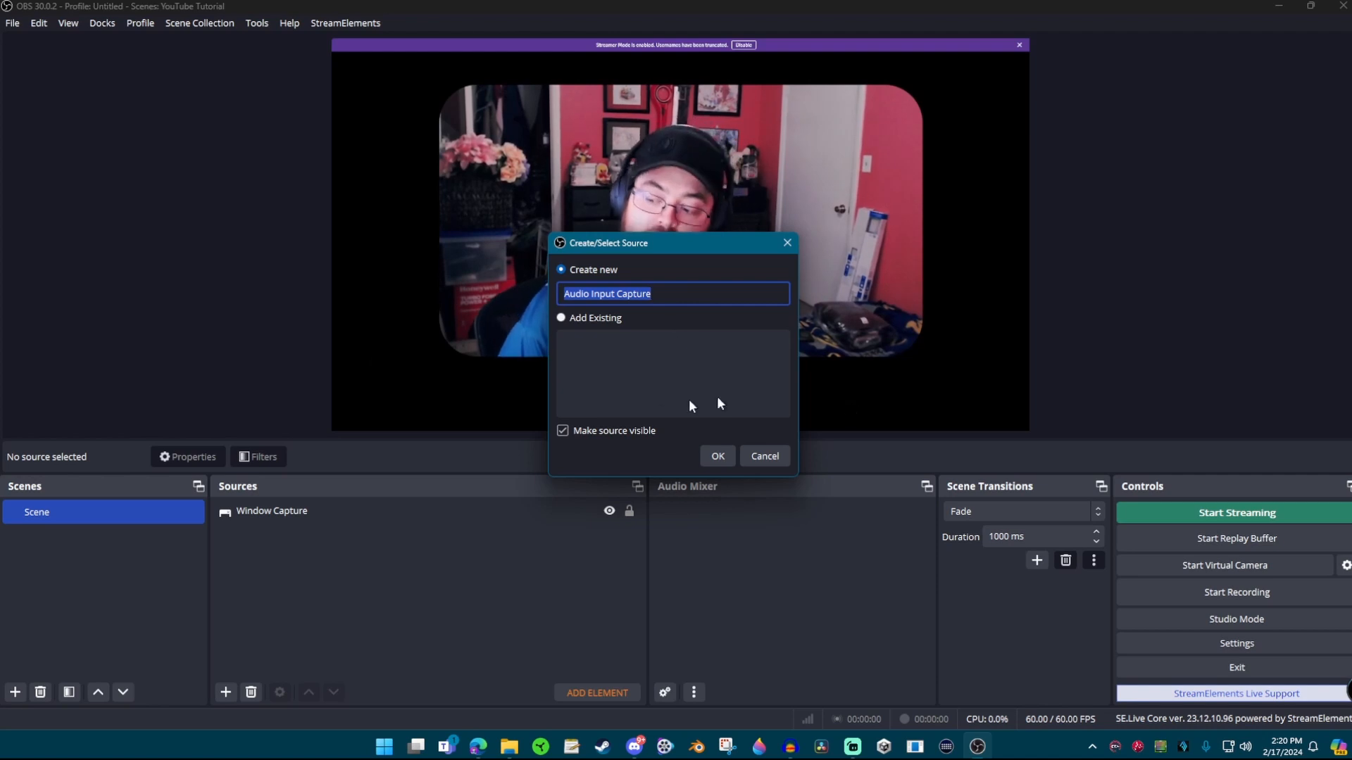
text(Mic)
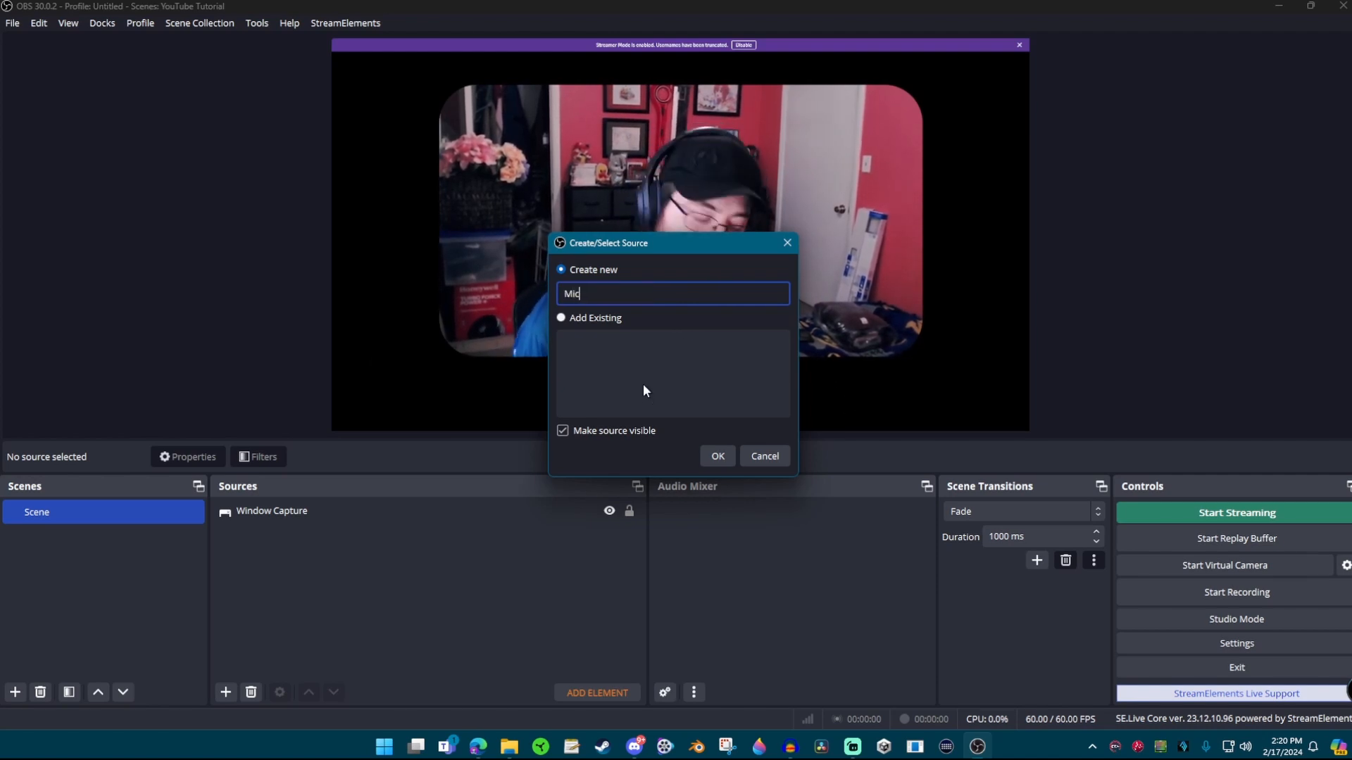
key(Return)
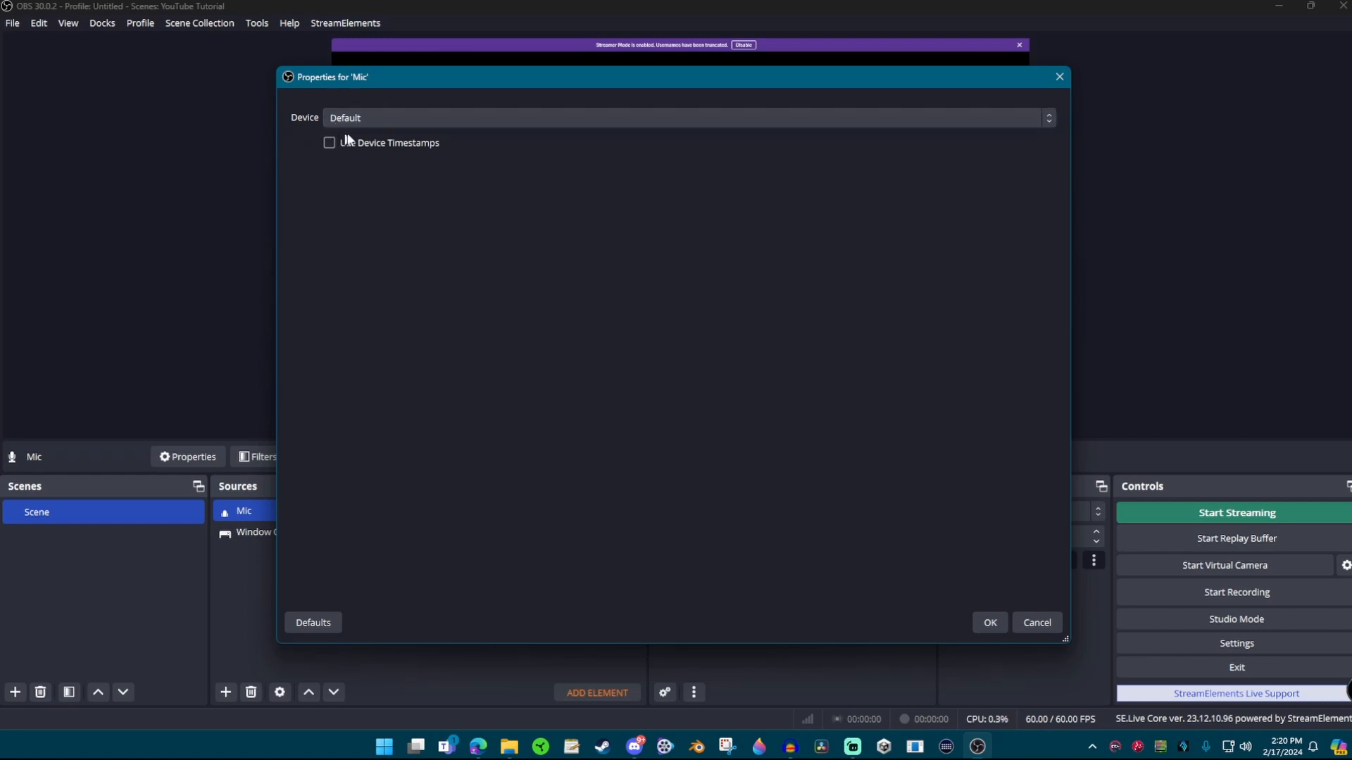
click(399, 121)
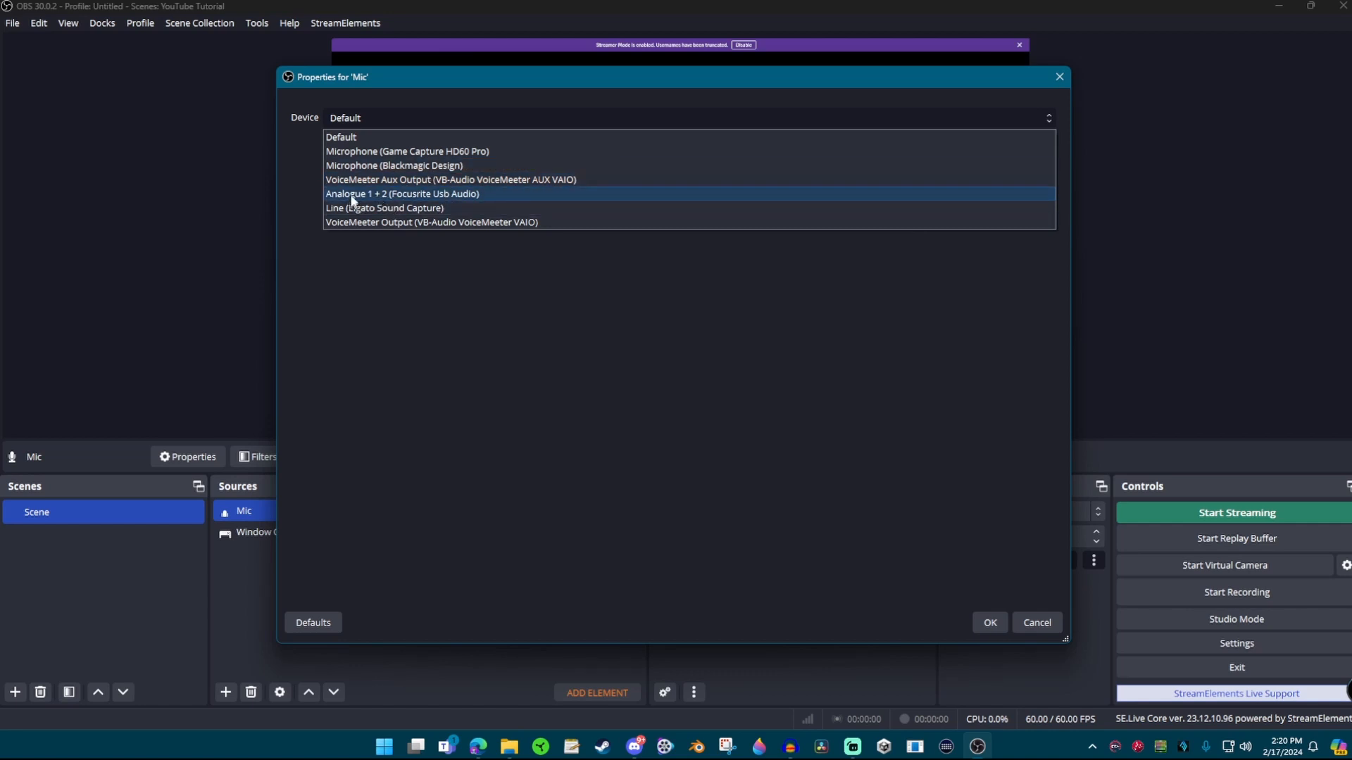
click(413, 195)
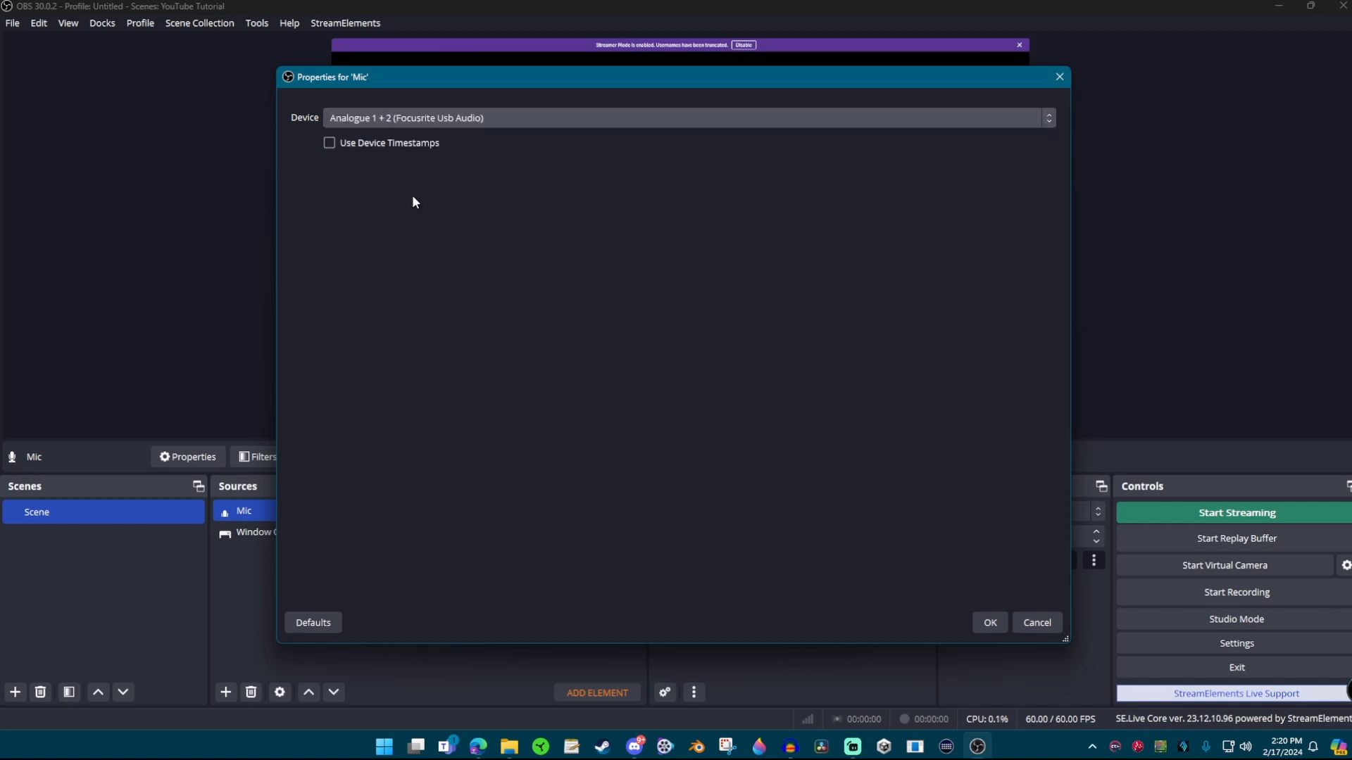
click(989, 624)
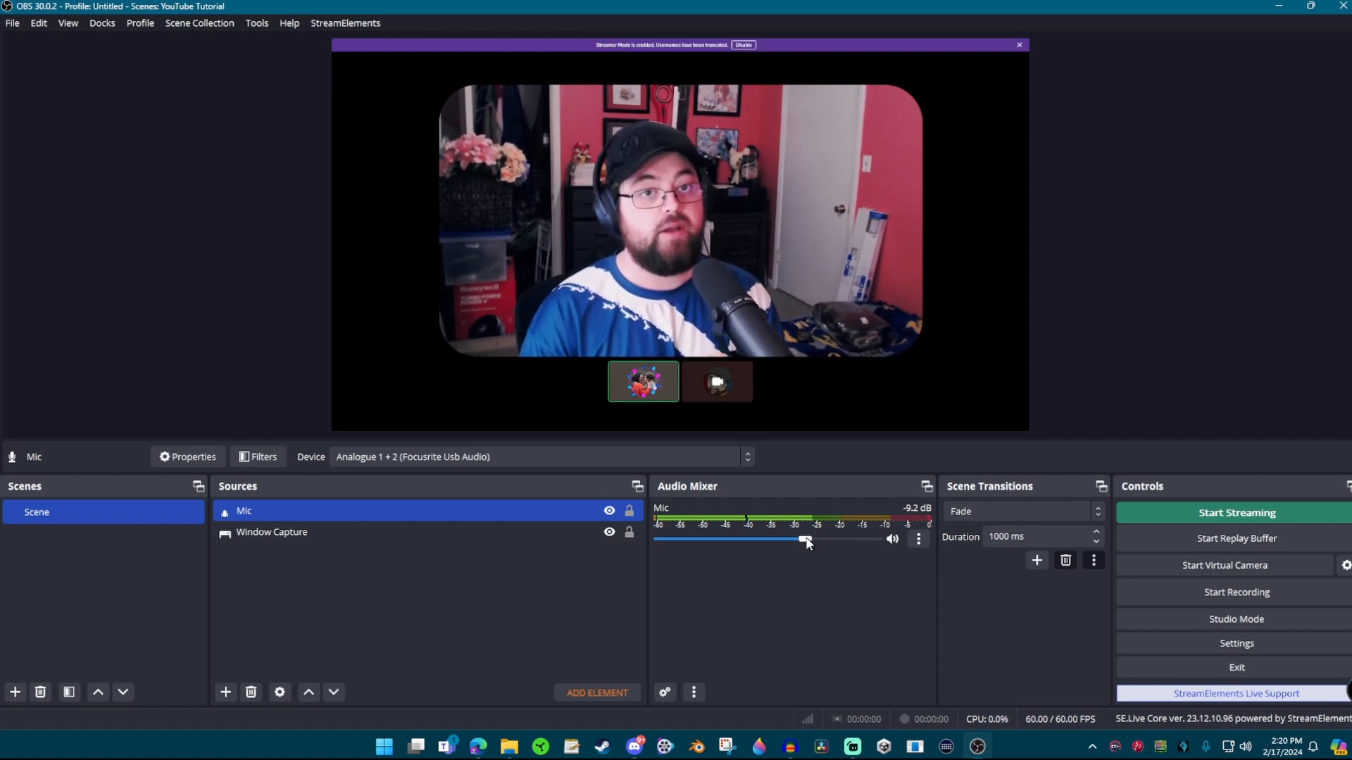
drag(808, 543, 777, 541)
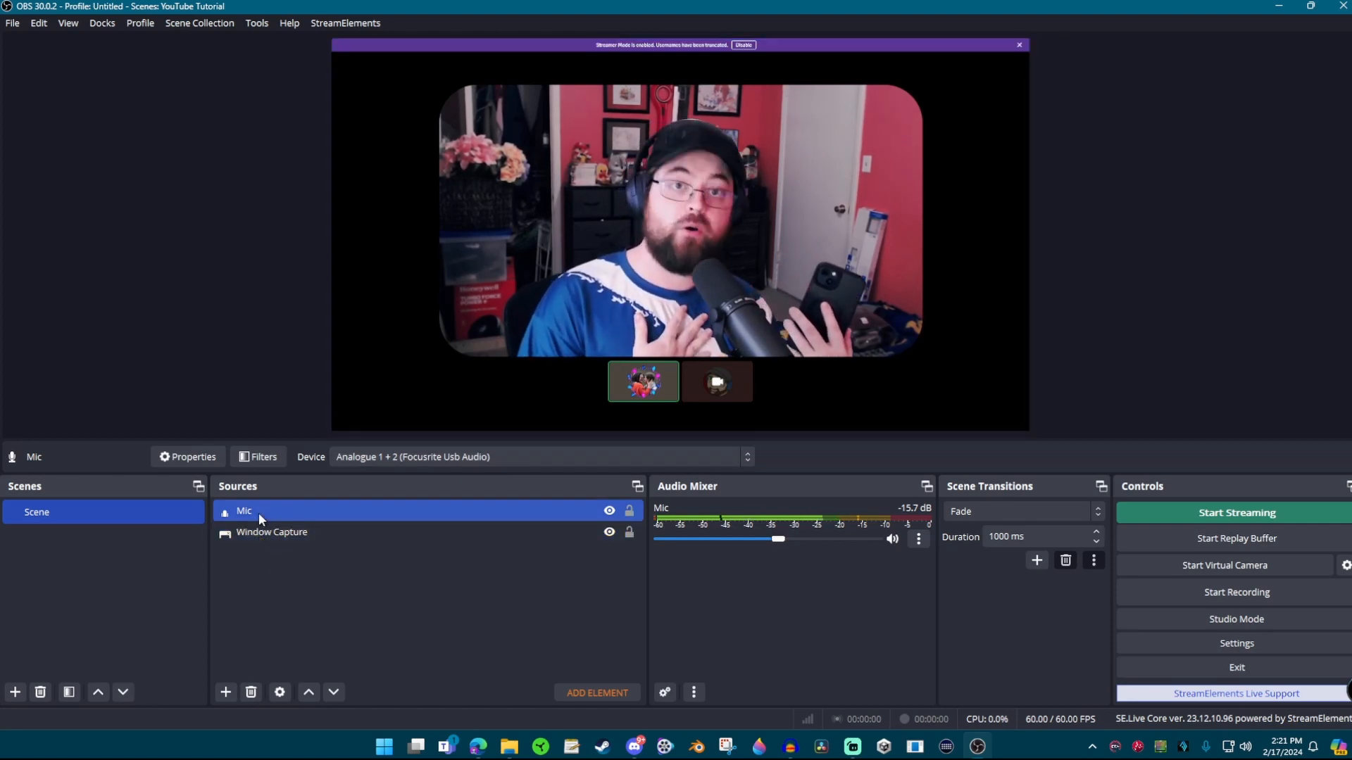
Step: Add an Audio Output Capture source named Desktop with Speakers (Focusrite Usb Audio) as its device
click(226, 692)
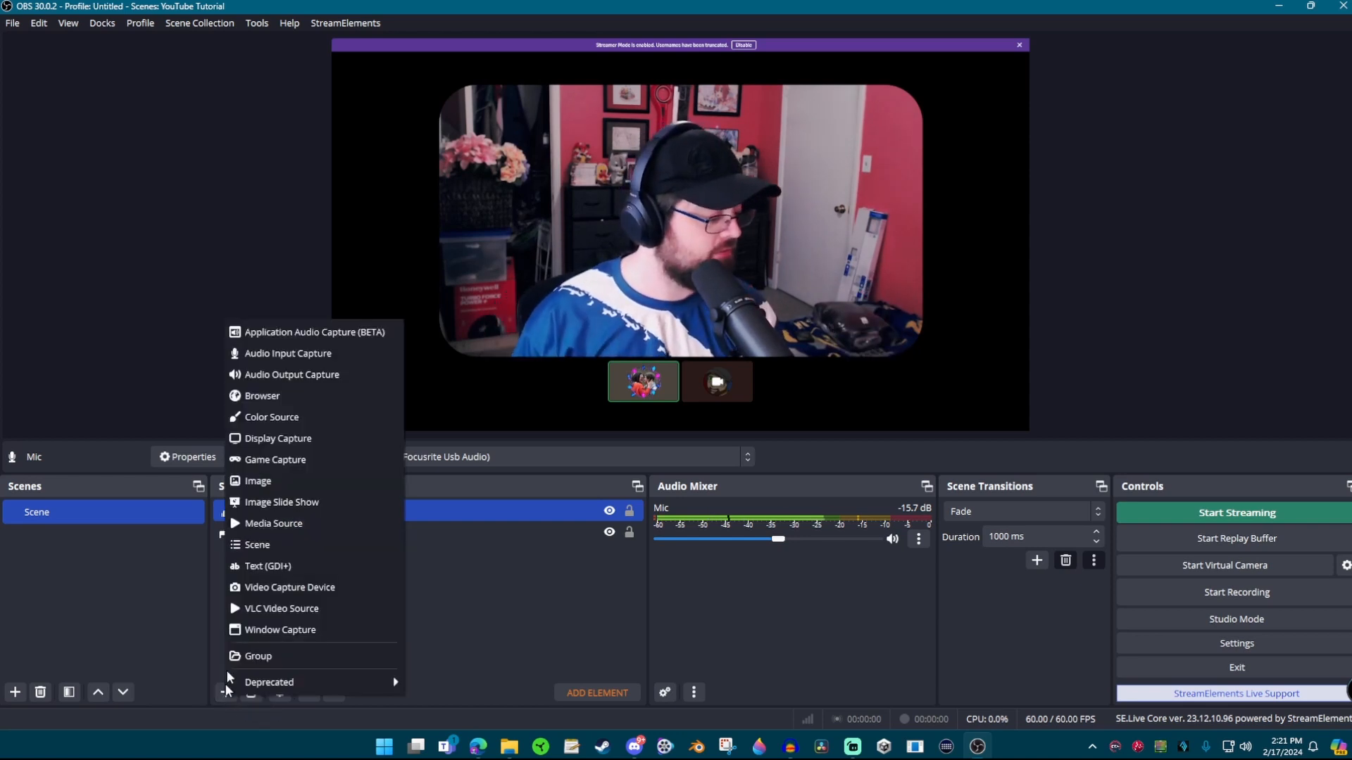
click(266, 380)
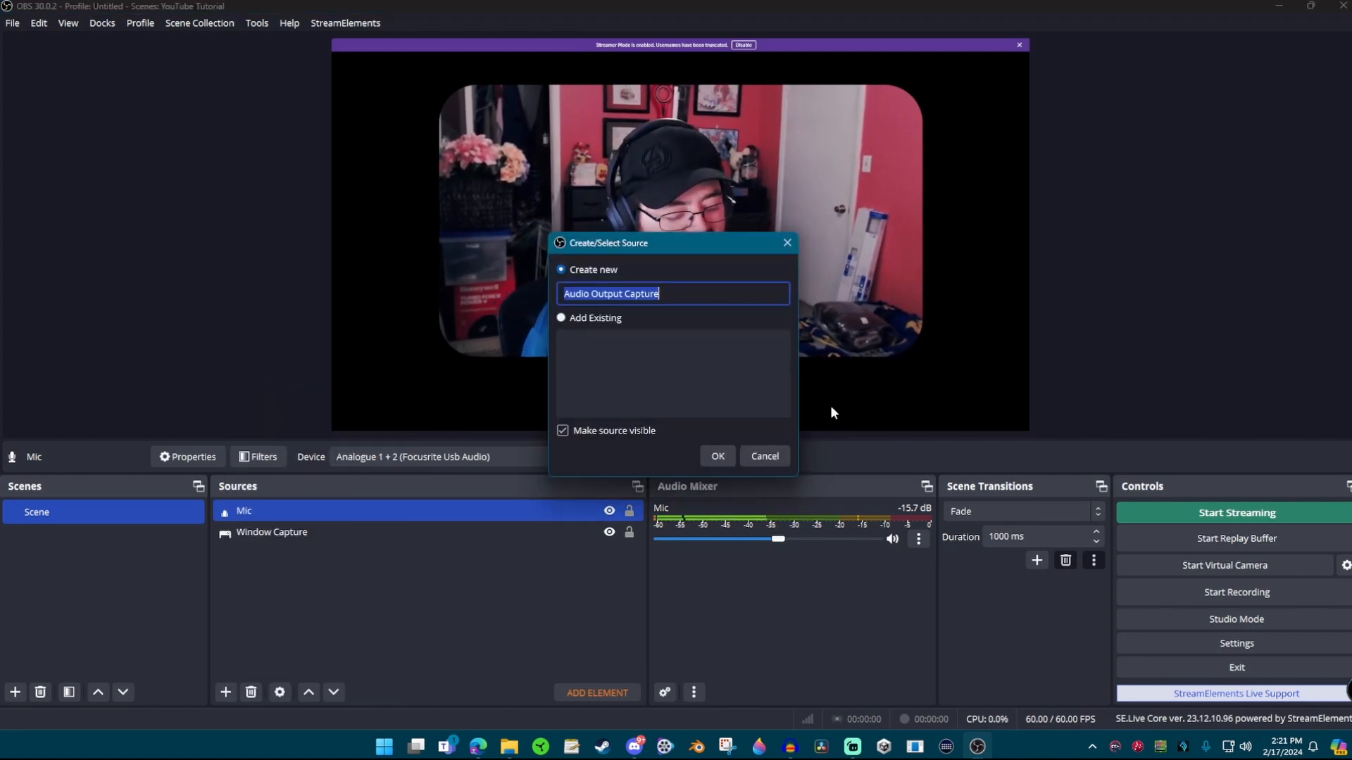
text(Desktop)
key(Return)
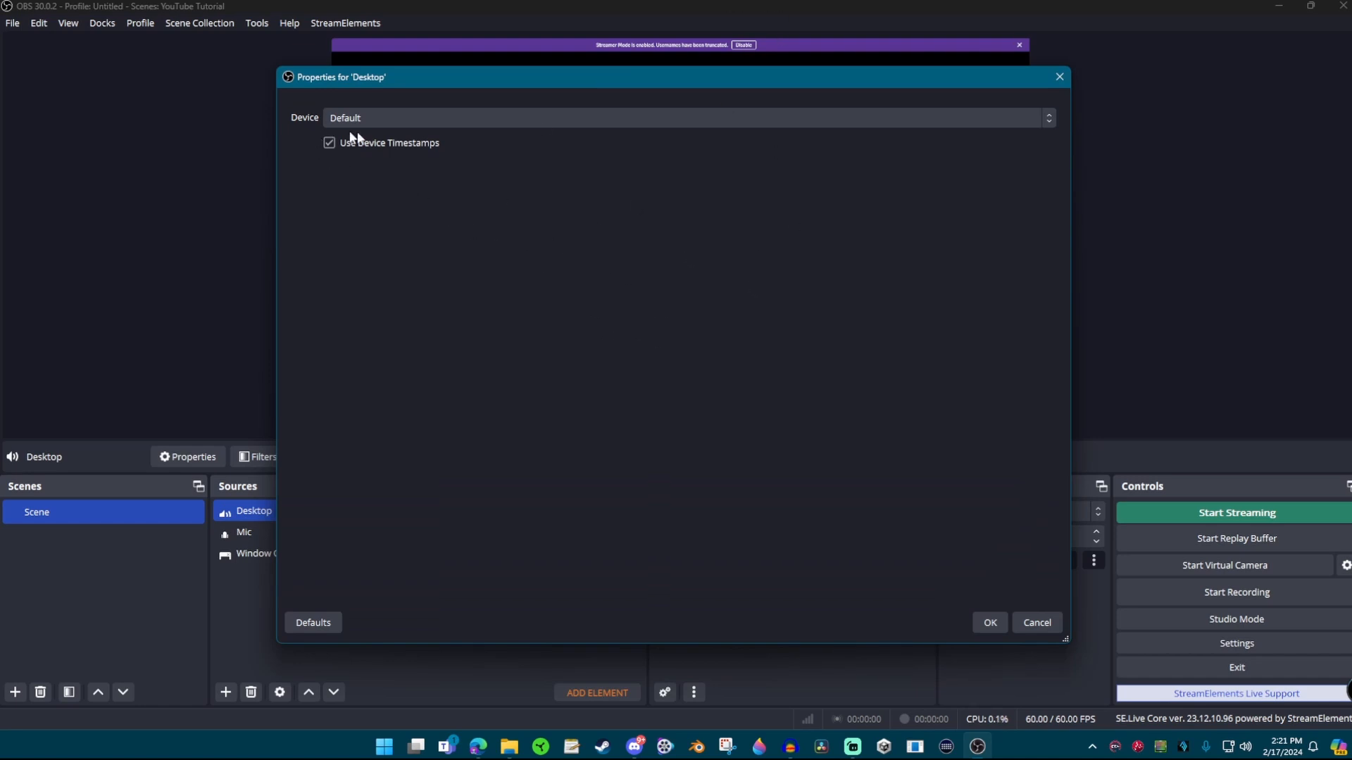
click(446, 118)
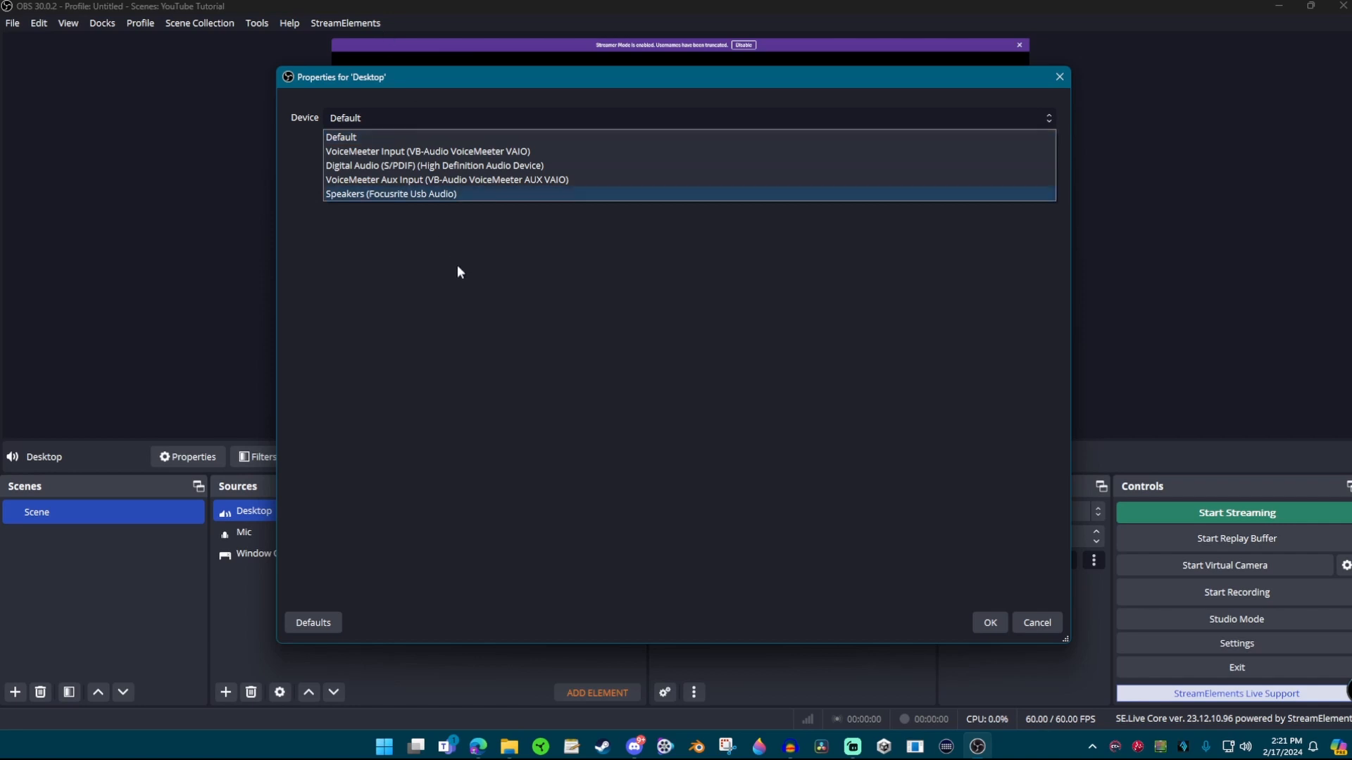
click(427, 194)
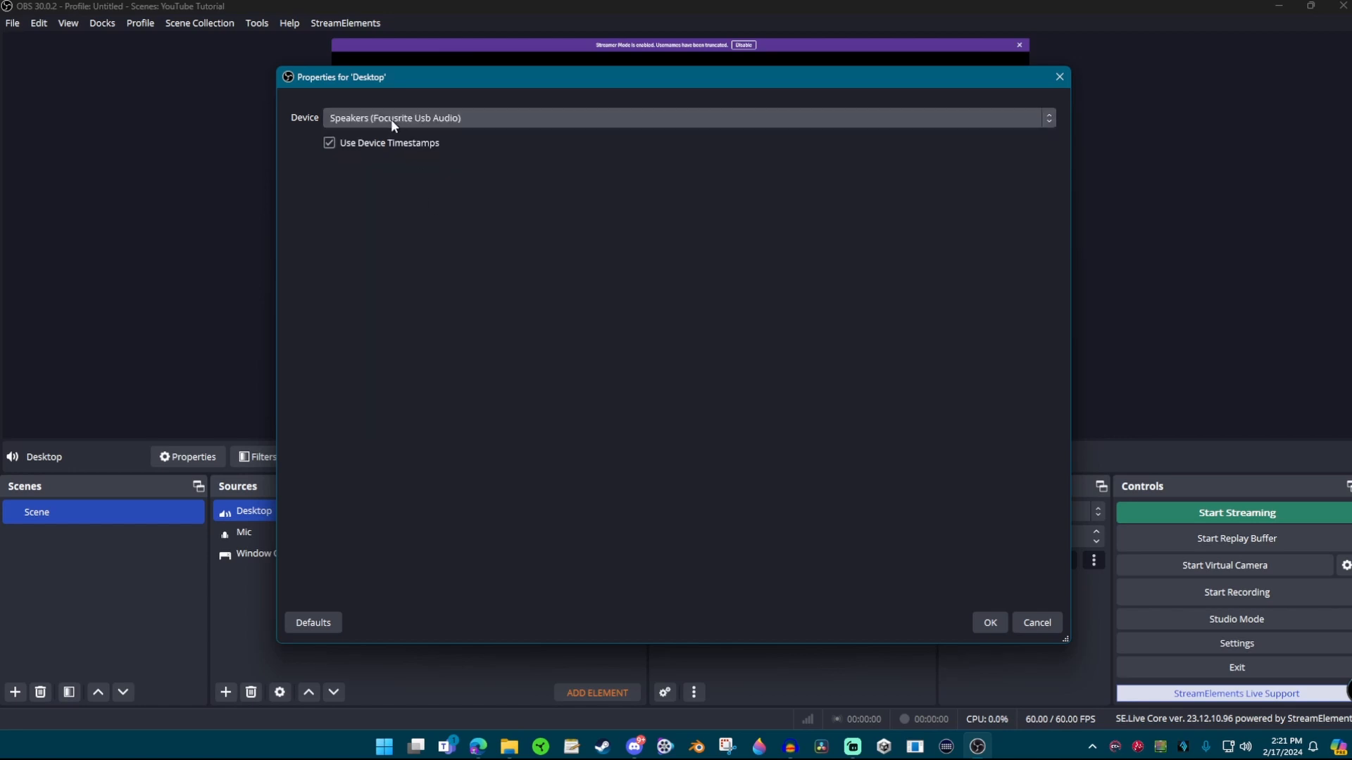
click(990, 623)
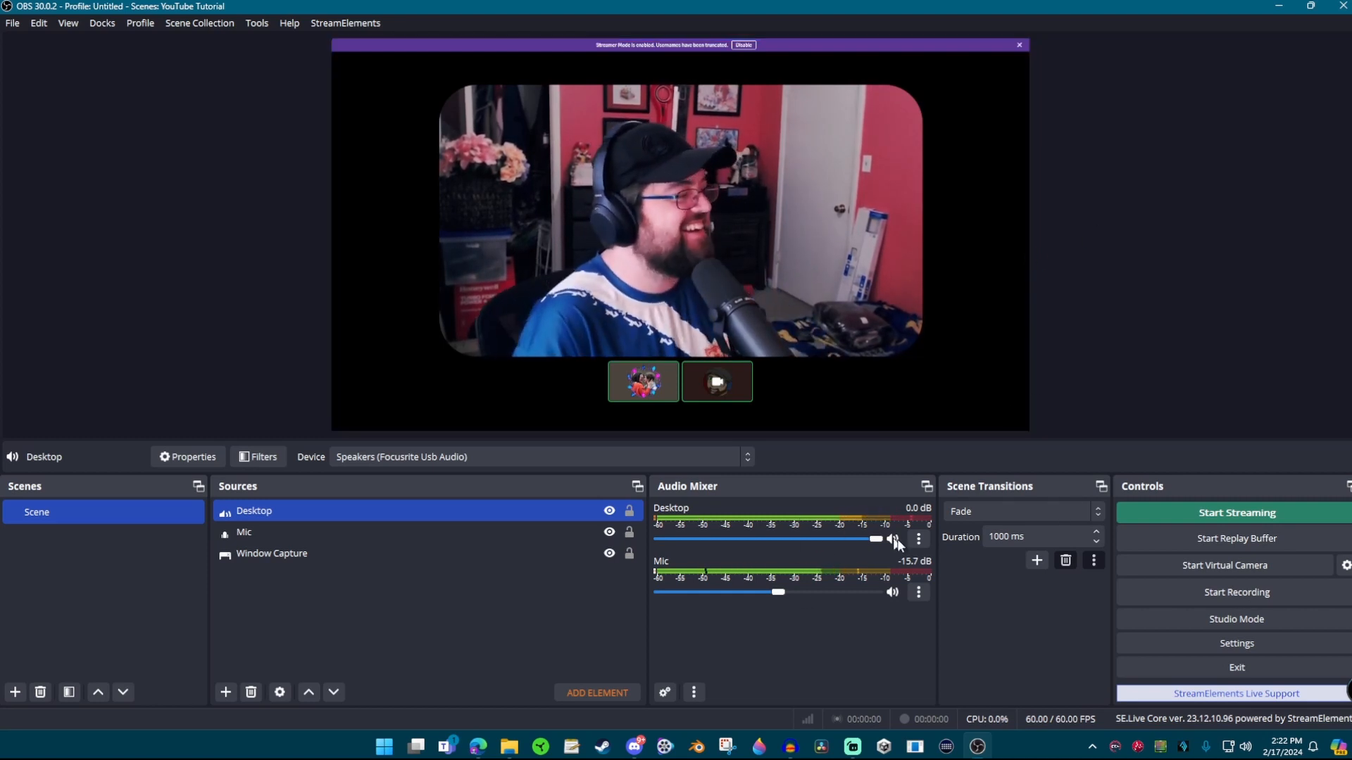
Step: Lower the Desktop audio volume in the mixer to about -10.3 dB
drag(872, 539, 823, 541)
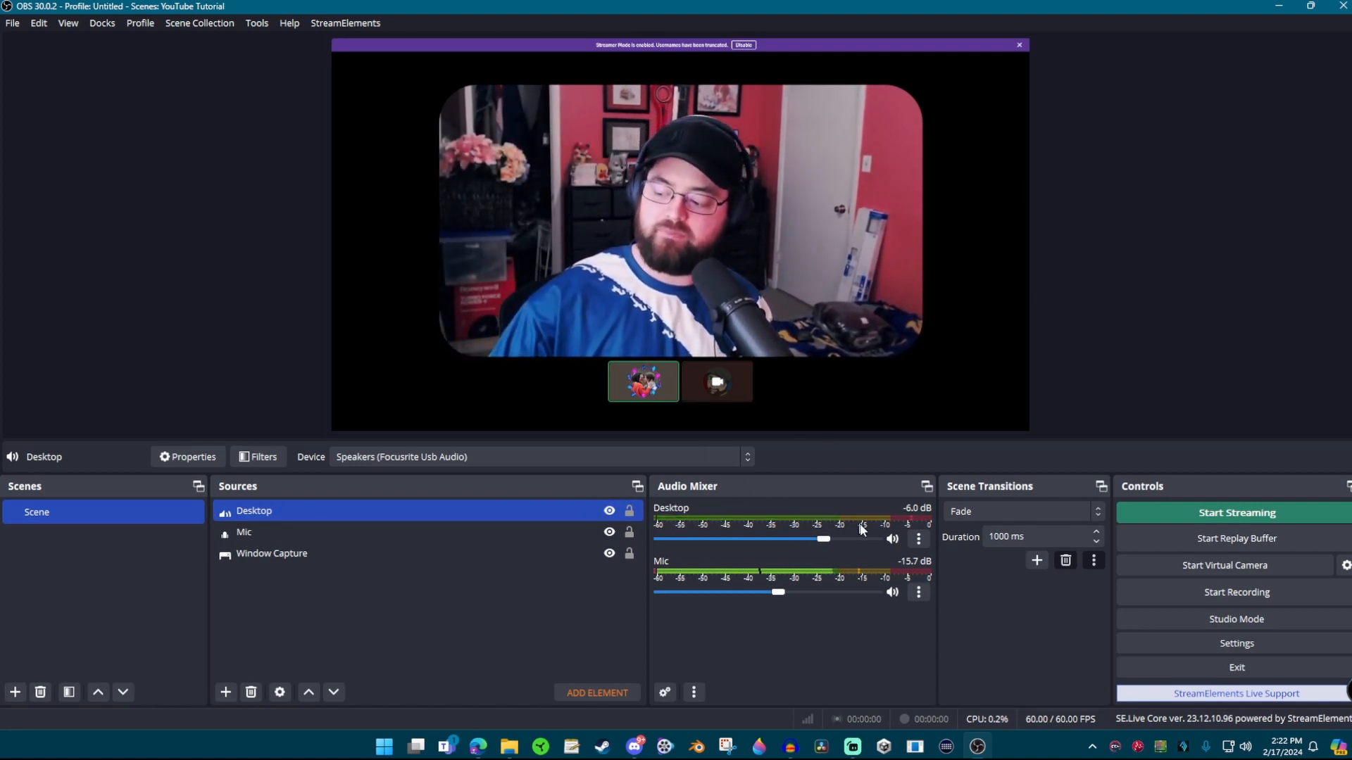
drag(817, 542, 801, 539)
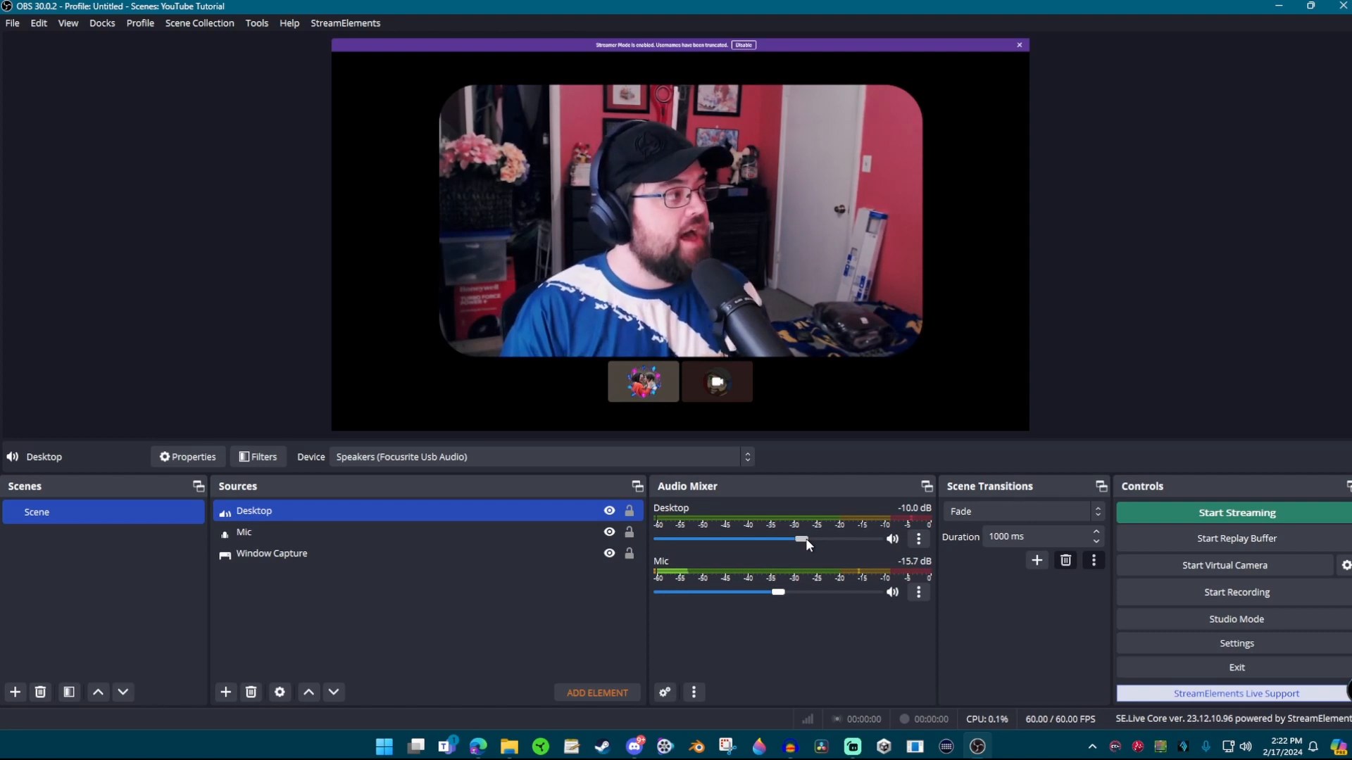
mouse_move(802, 539)
mouse_down()
mouse_move(787, 542)
mouse_move(800, 541)
mouse_up()
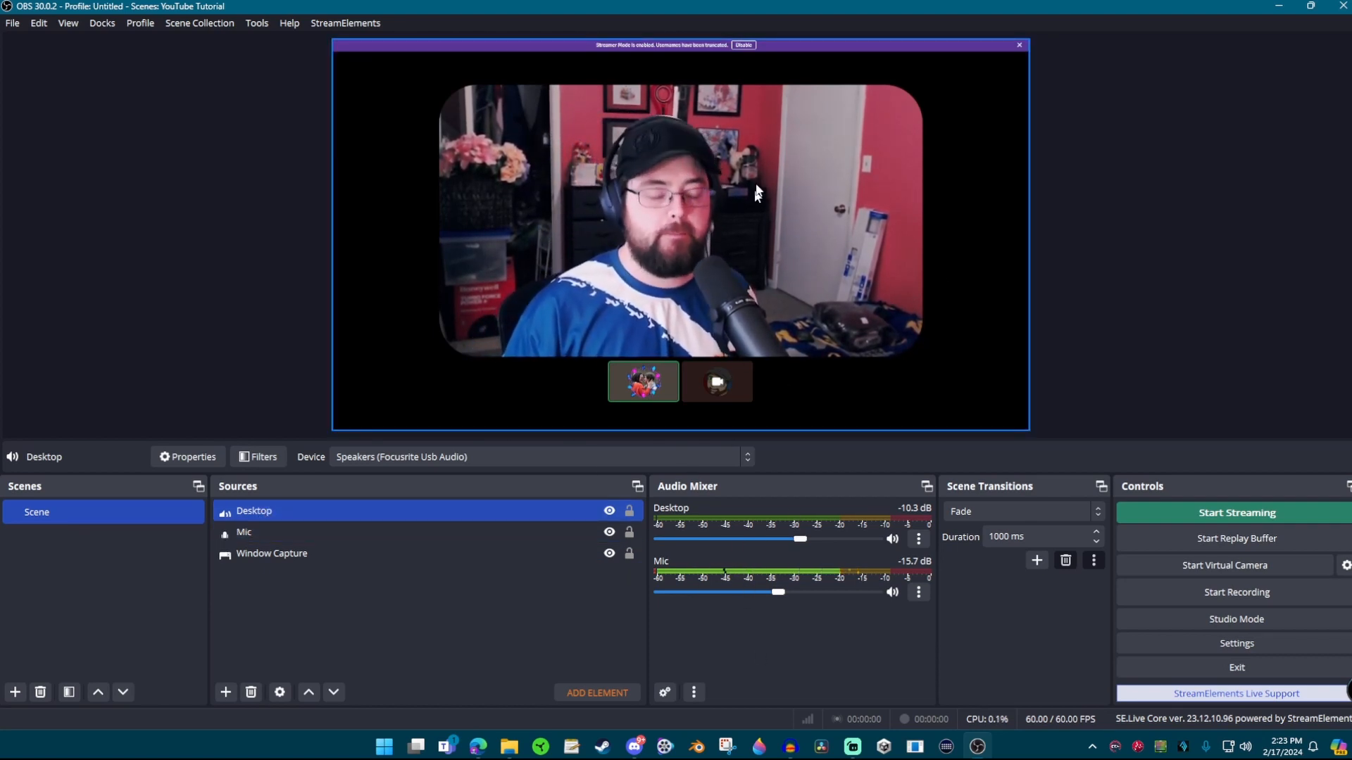
Step: Add a Video Capture Device source with the default name, using Blackmagic Design as the camera device
ctrl+click(319, 556)
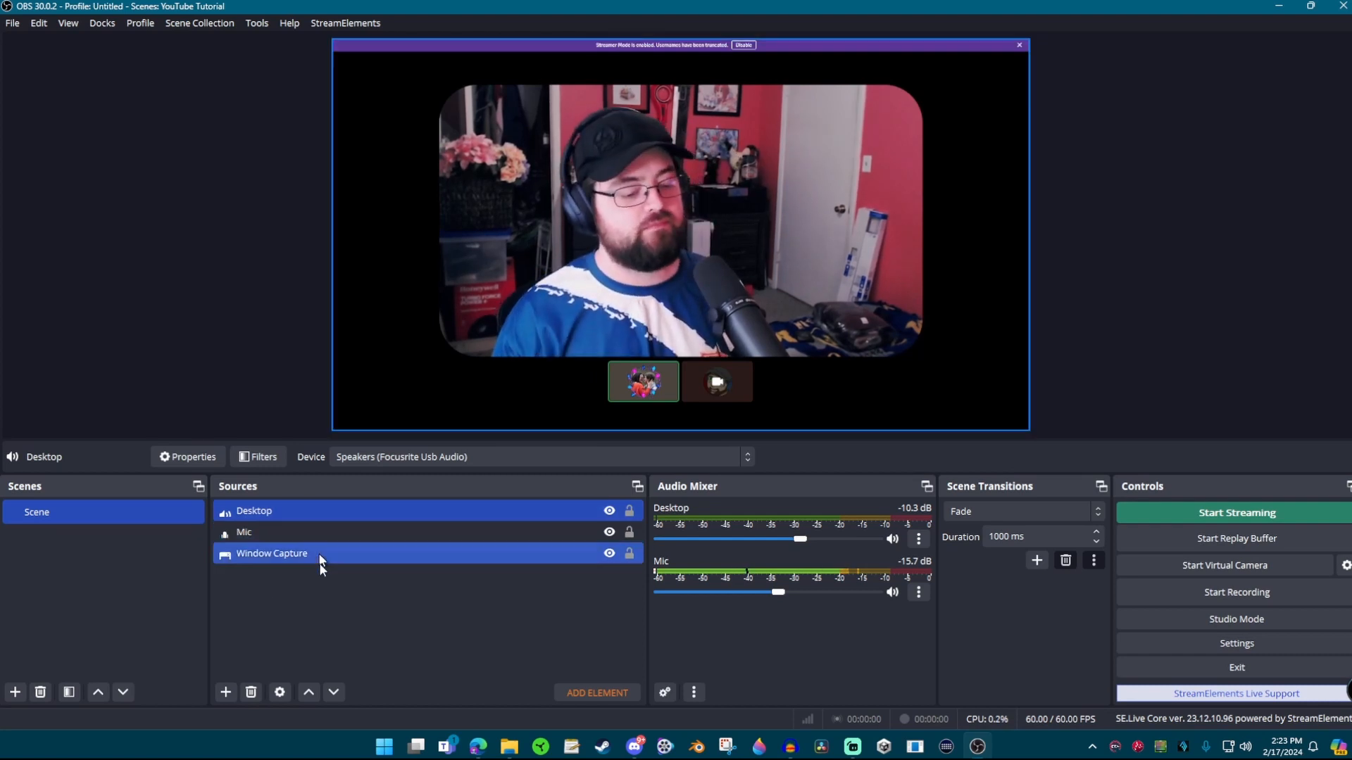
ctrl+click(319, 559)
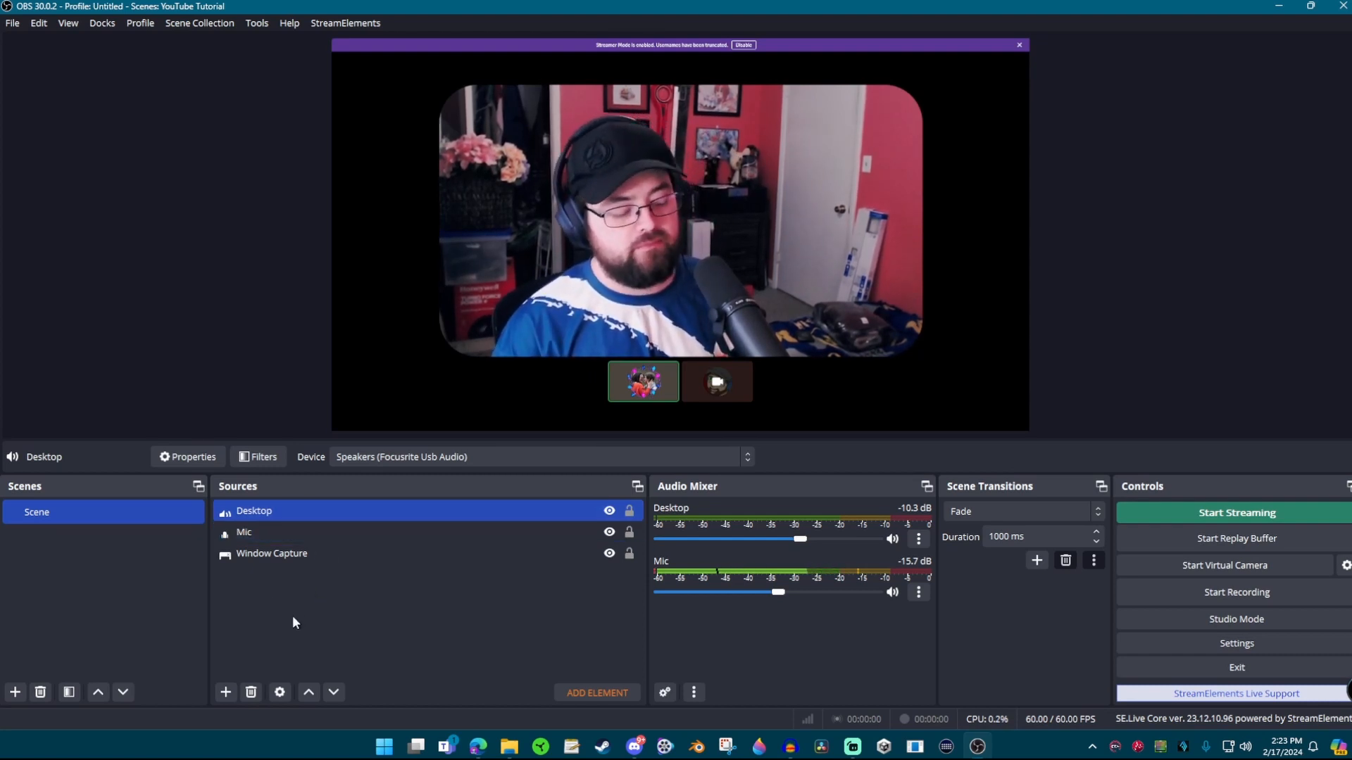
click(225, 693)
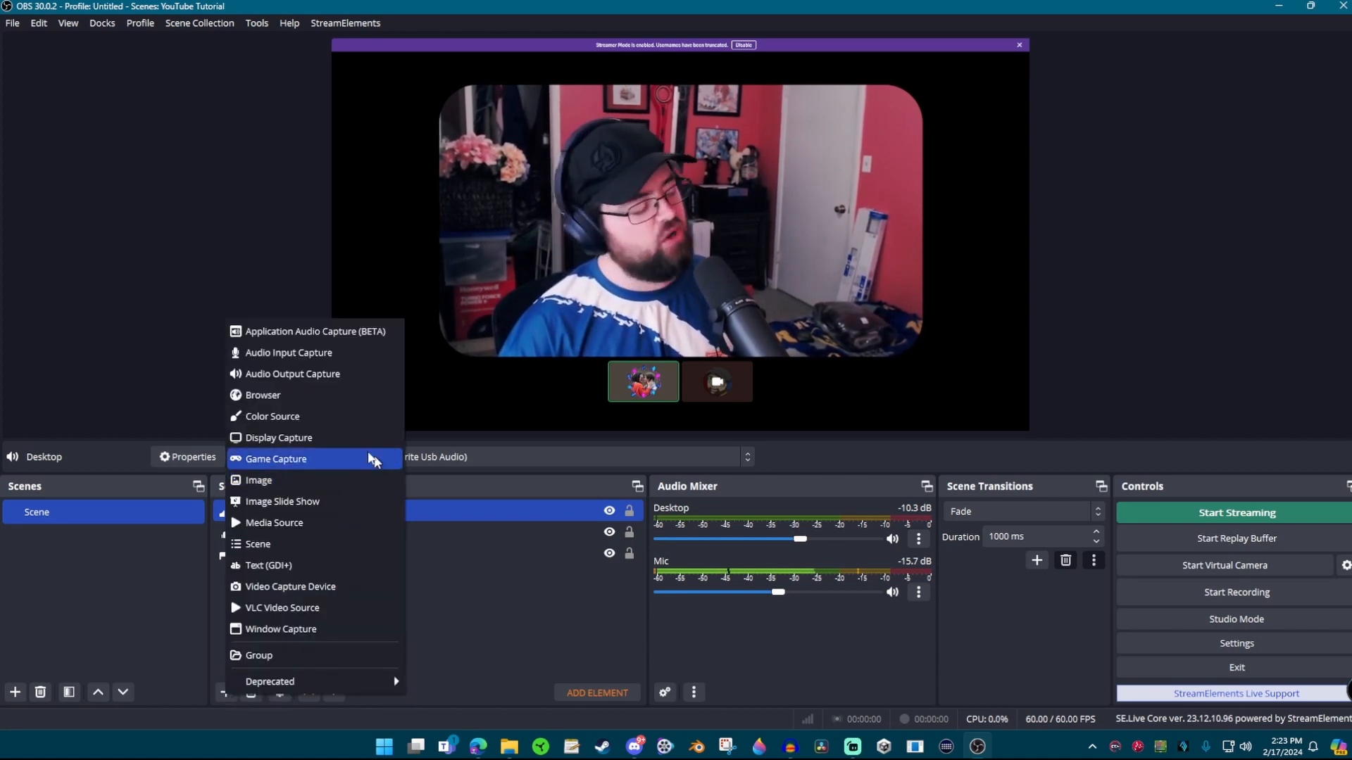
click(250, 595)
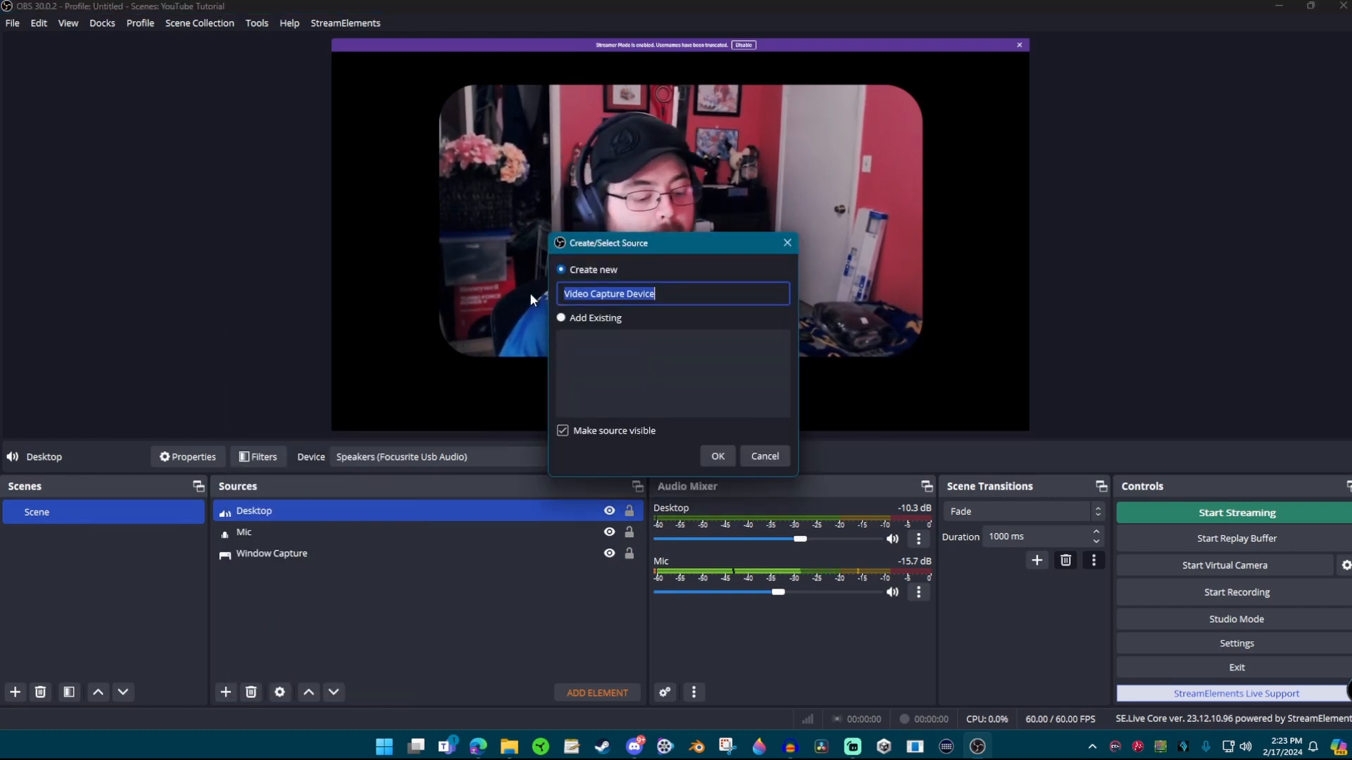
click(717, 456)
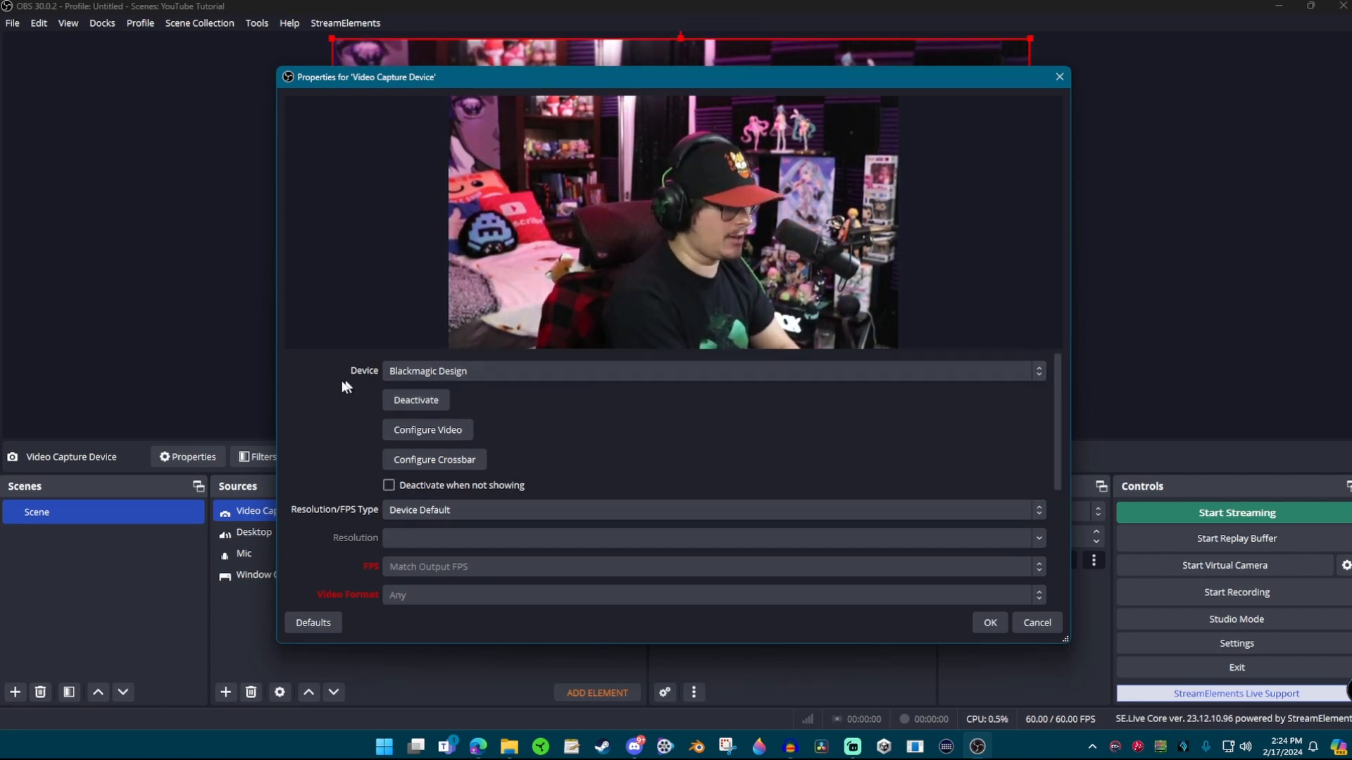
click(444, 373)
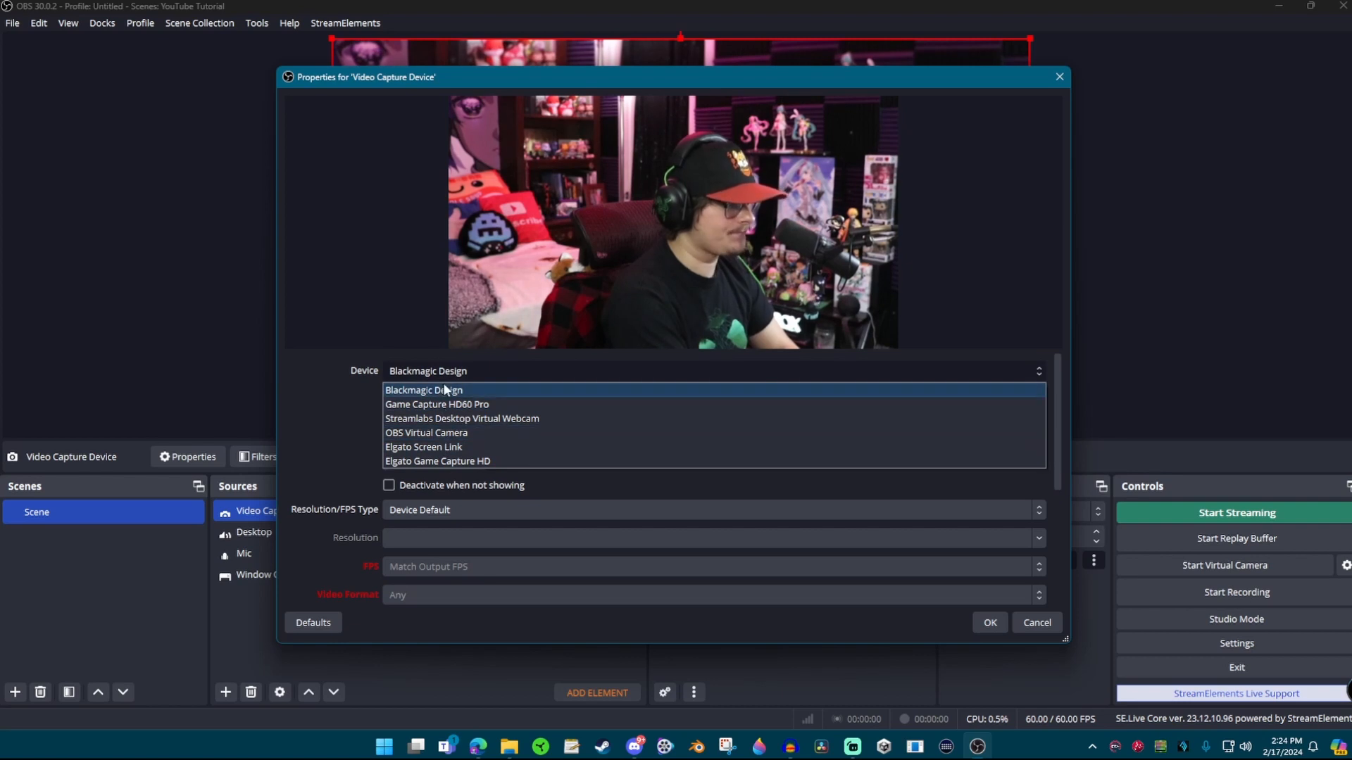
click(314, 393)
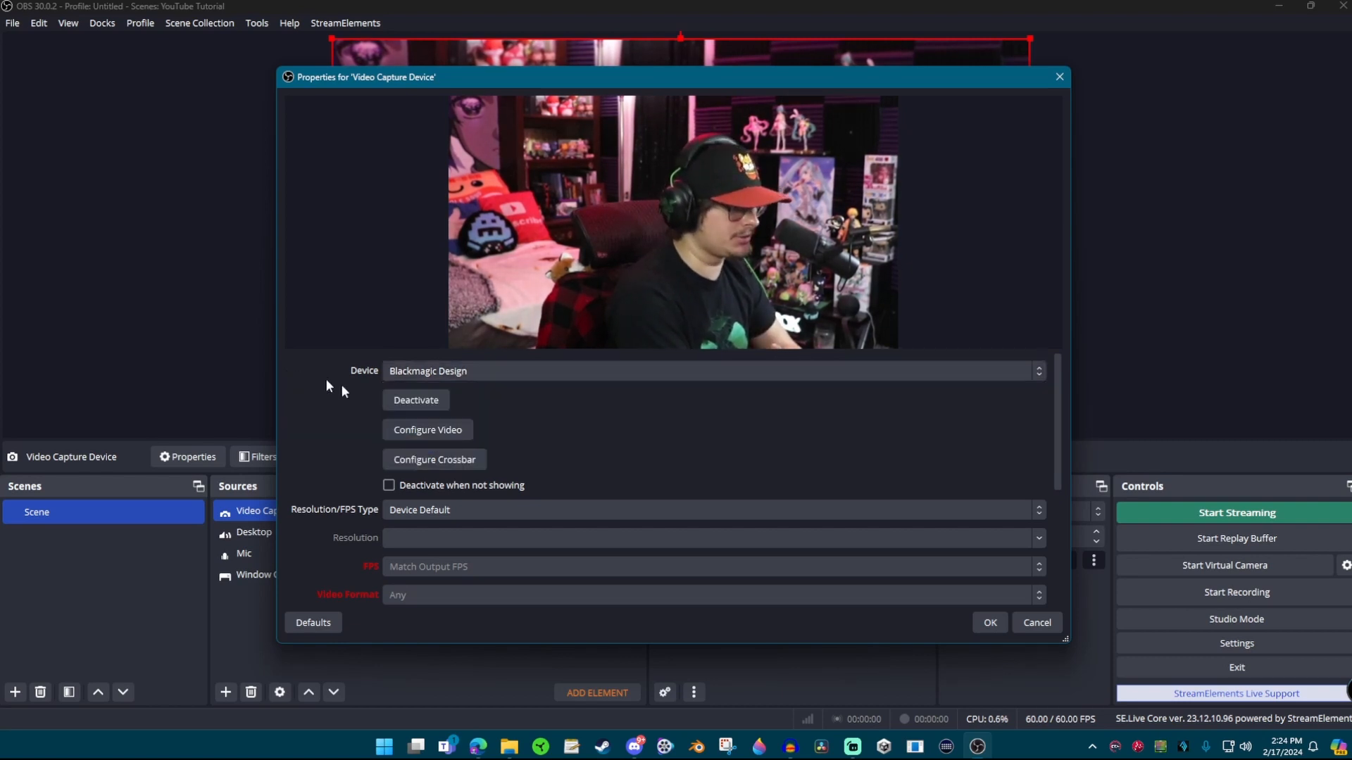
click(989, 622)
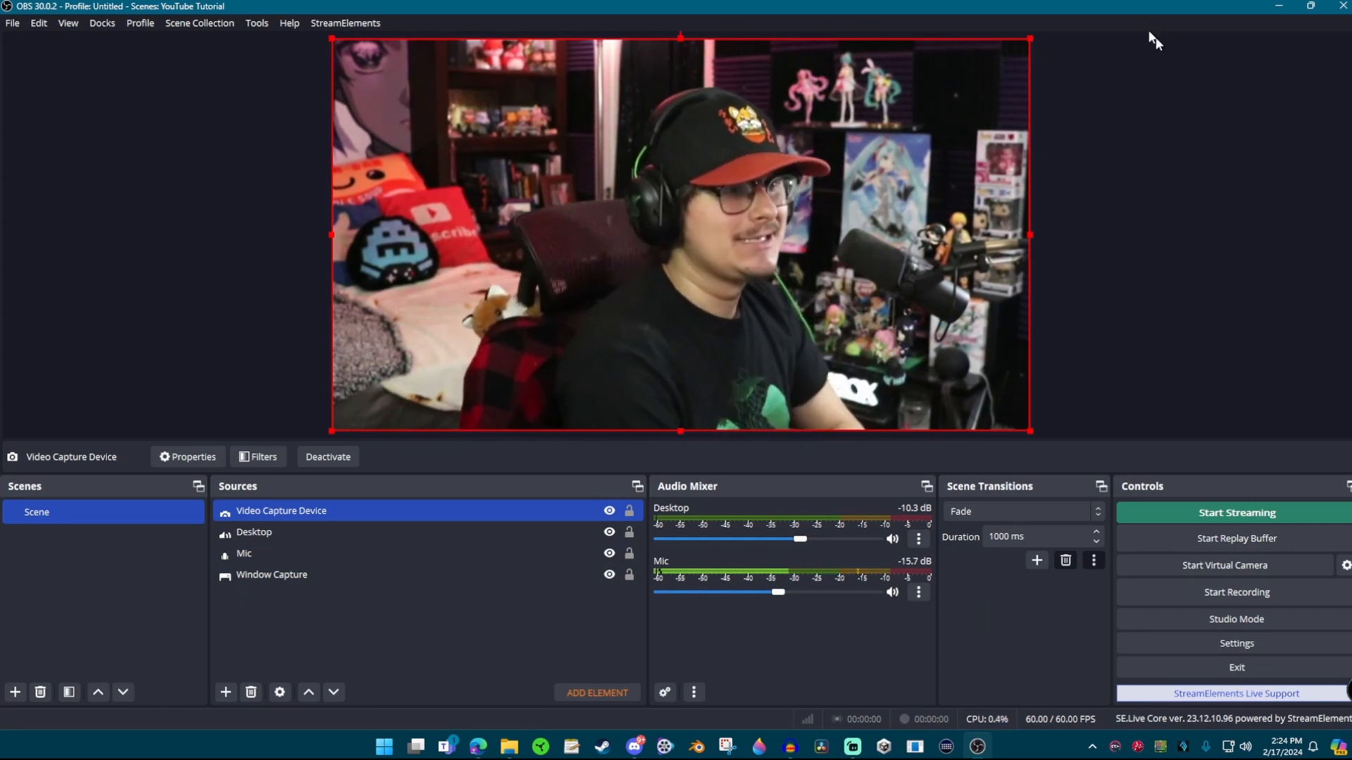
Step: Place the camera video on the canvas's left side and the Discord window capture, scaled down slightly, on its right side
drag(1015, 95, 568, 58)
drag(741, 146, 854, 149)
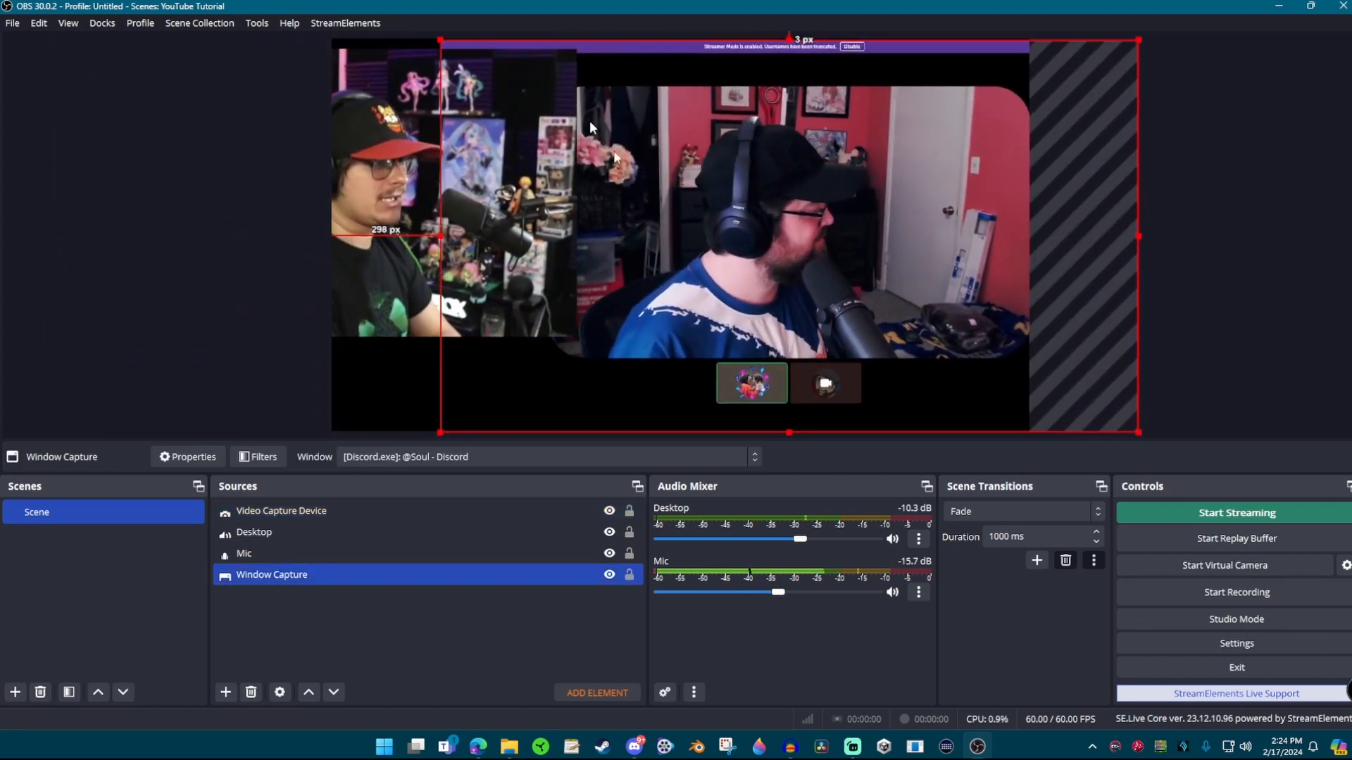
drag(446, 238, 561, 244)
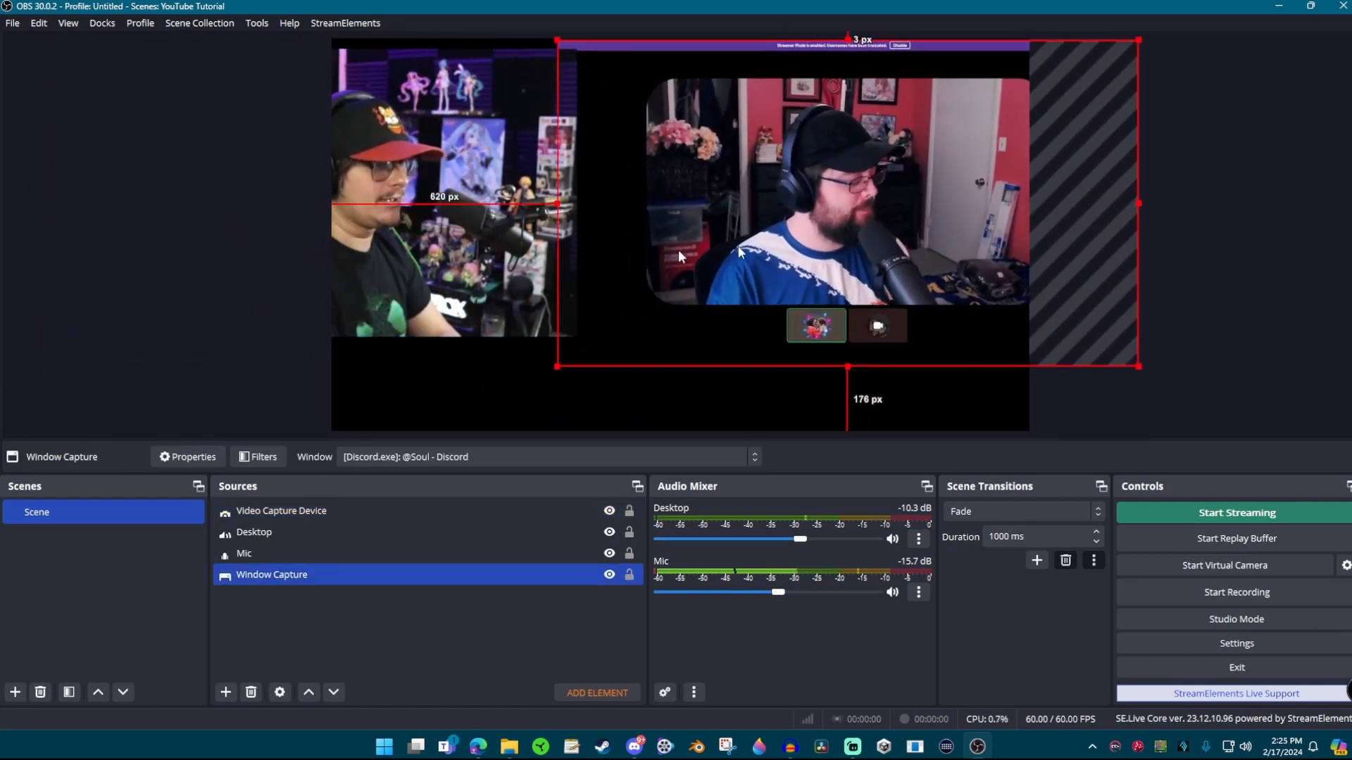
drag(902, 248, 972, 274)
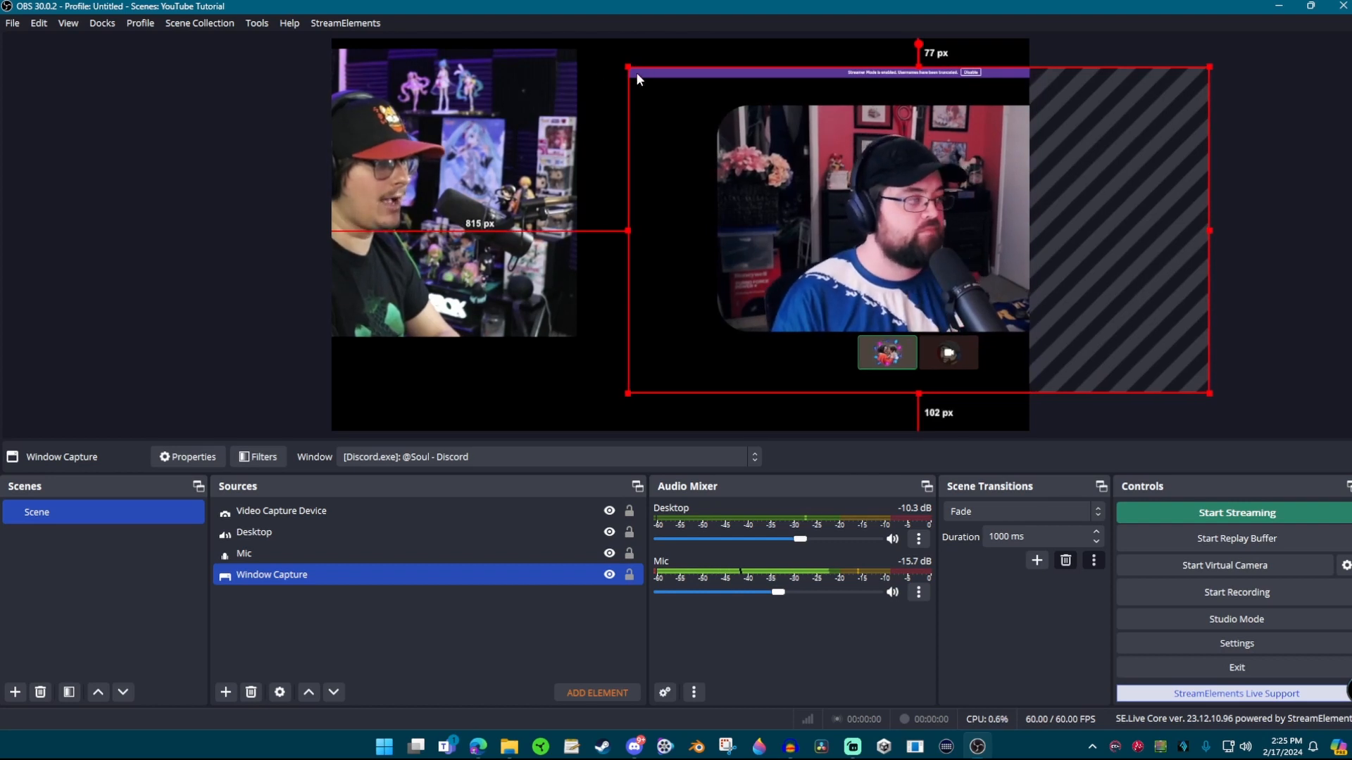
drag(635, 72, 579, 43)
Step: Crop the camera video's left and right sides and place it about 45 px from the canvas's left edge and 139 px from its top
drag(392, 127, 476, 143)
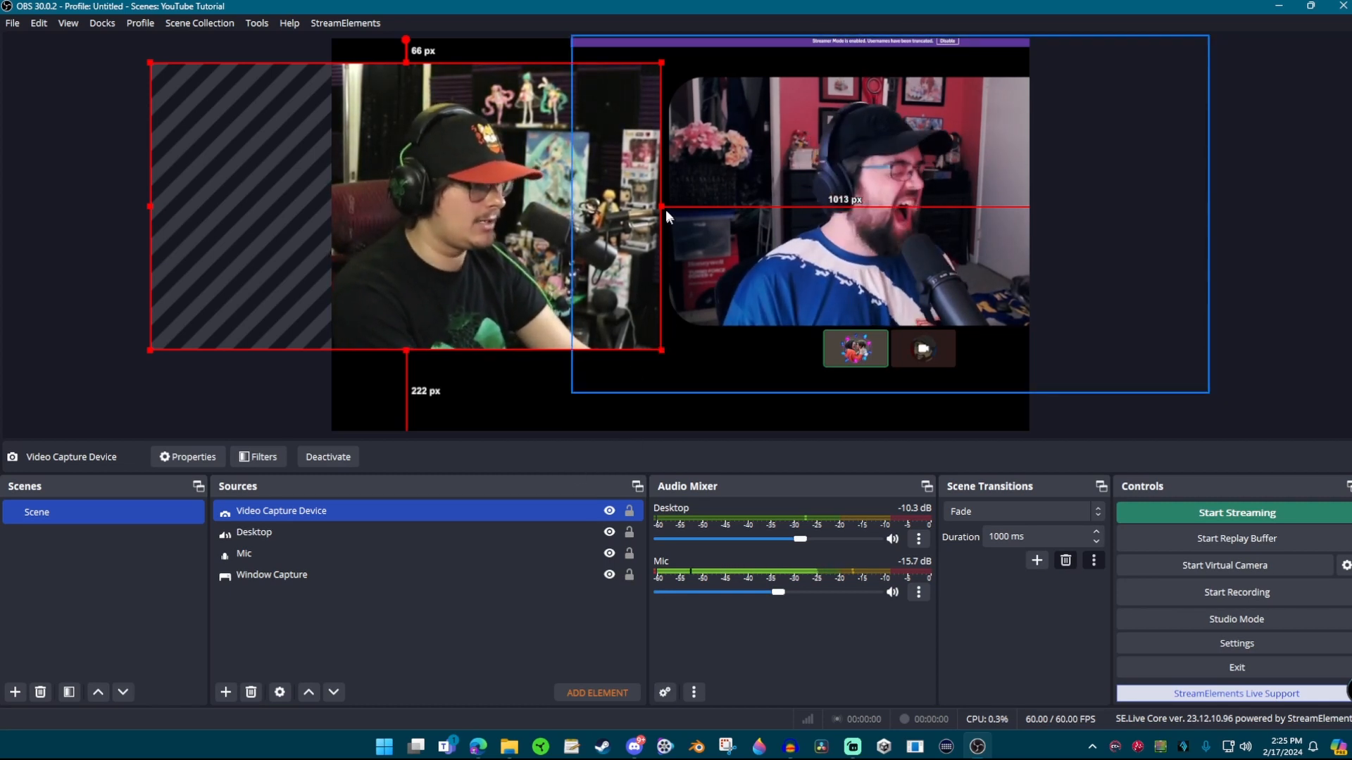
drag(661, 207, 572, 216)
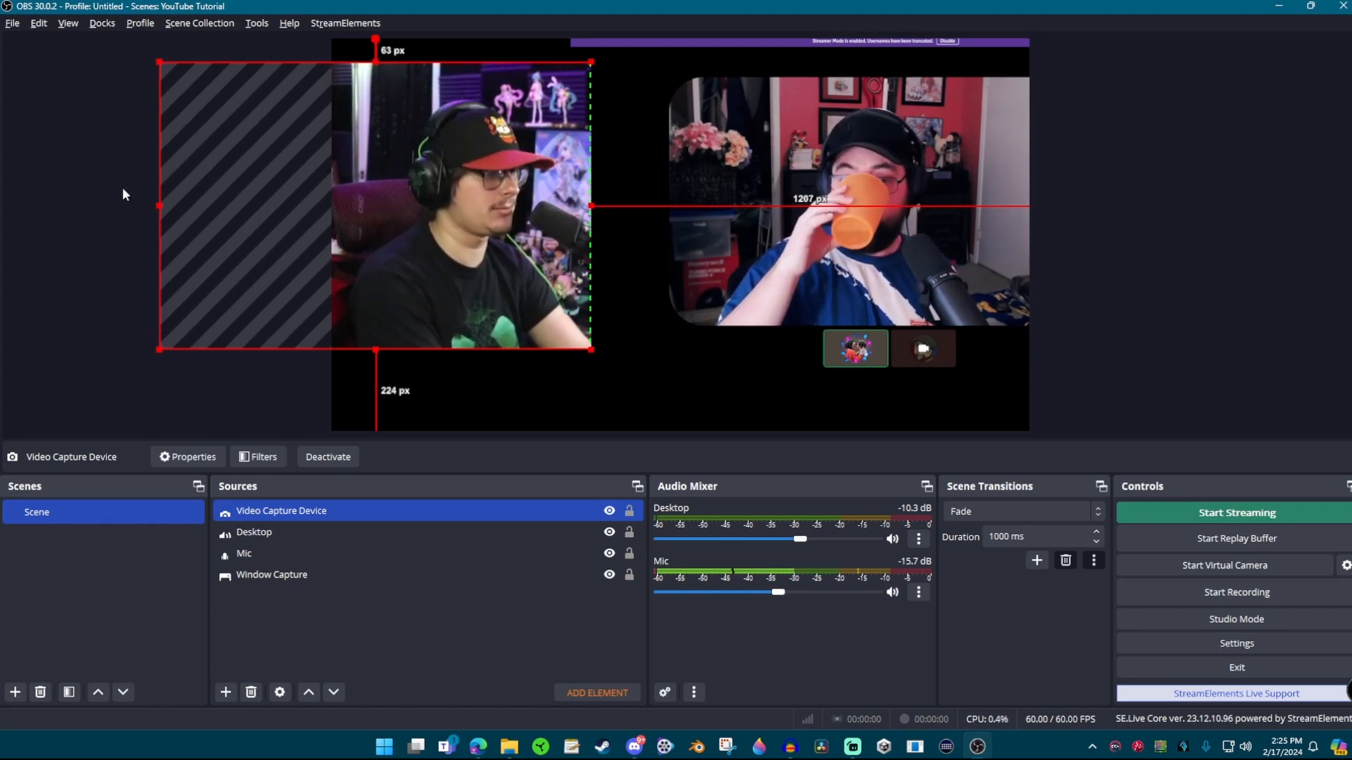
mouse_move(159, 206)
mouse_down()
mouse_move(334, 225)
mouse_move(348, 254)
mouse_up()
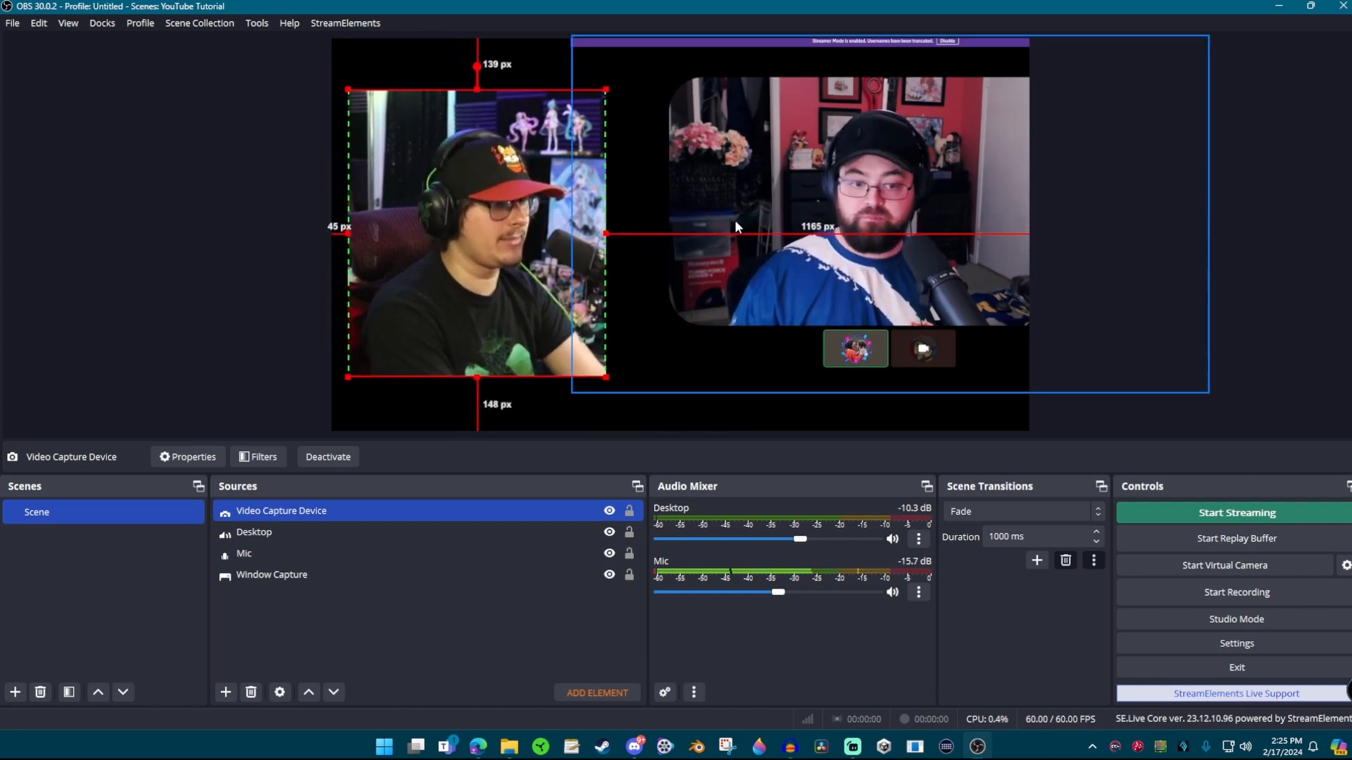
Step: Crop the Discord window capture's left, top and bottom edges to the guest's video and move it level with the camera video
click(735, 225)
drag(570, 208, 650, 211)
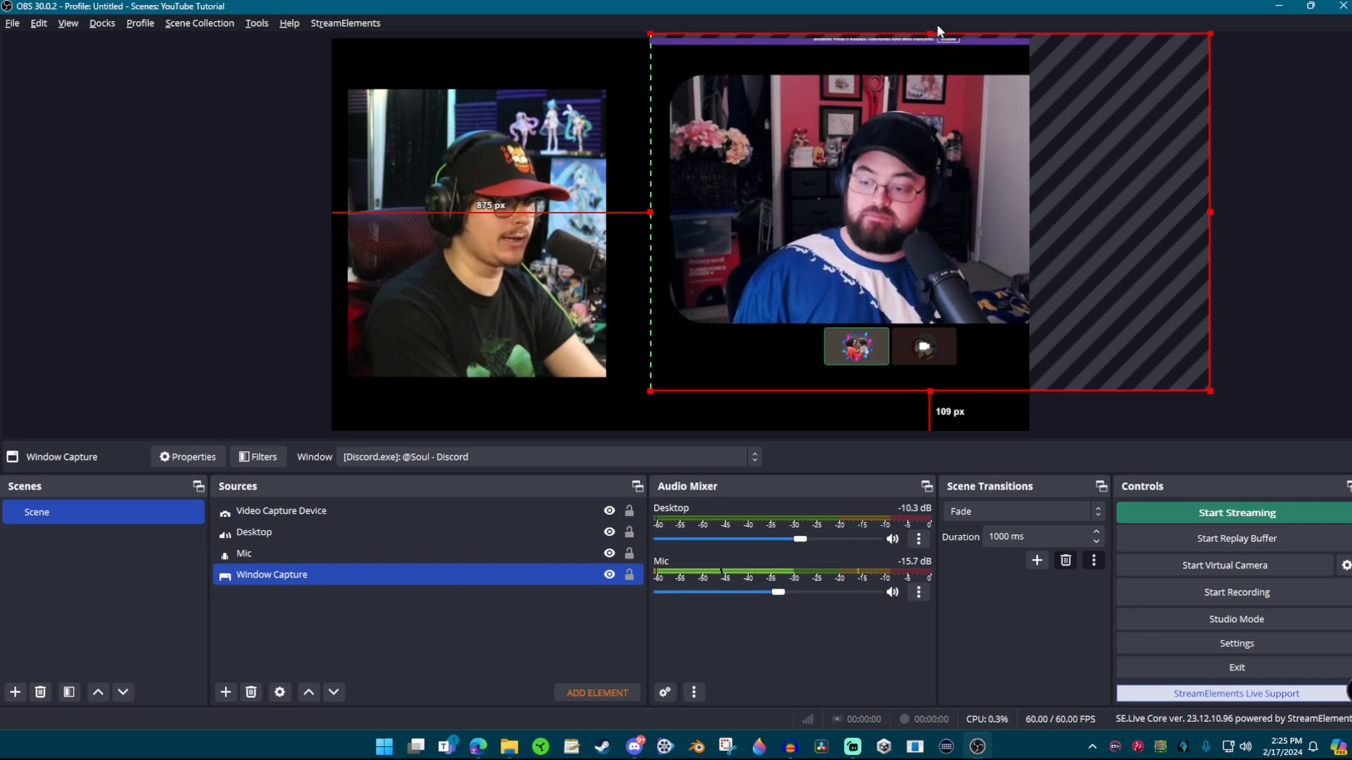
drag(930, 33, 931, 55)
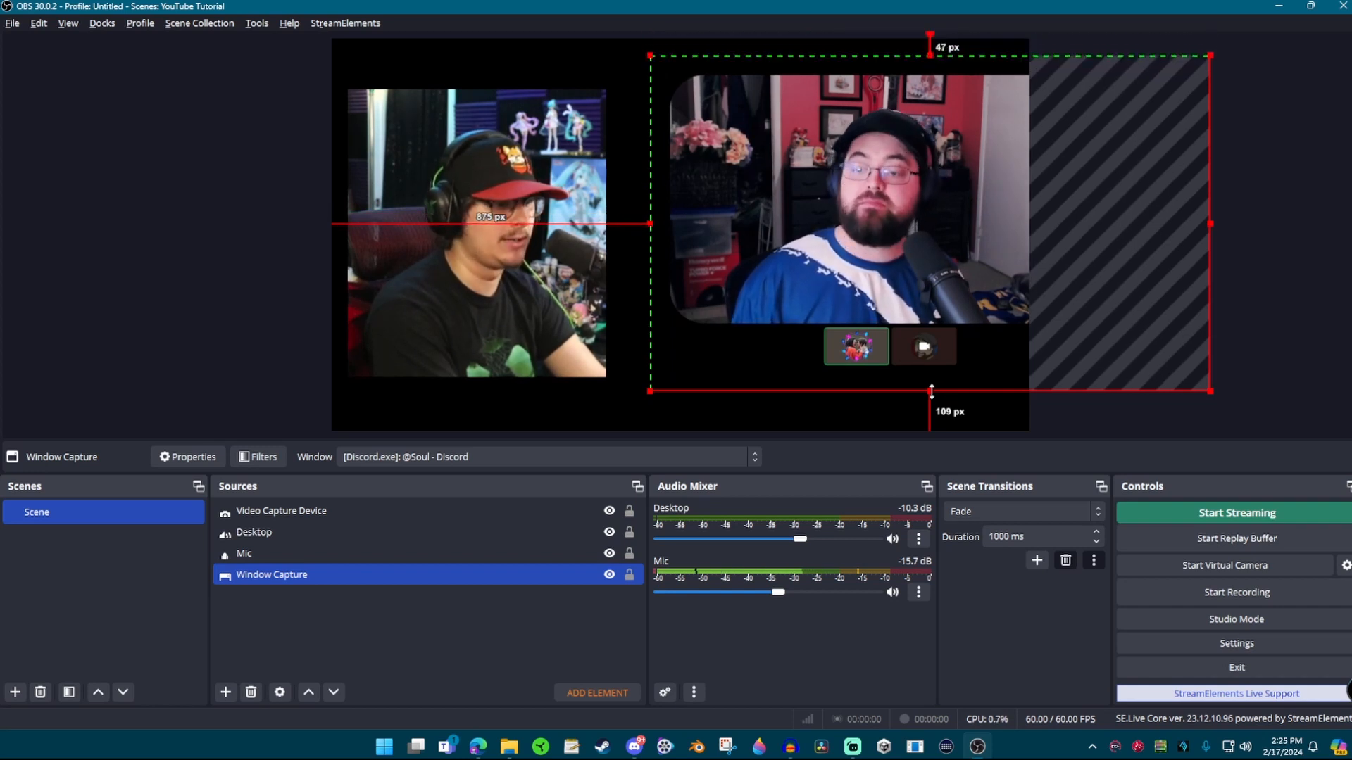
drag(931, 392, 930, 327)
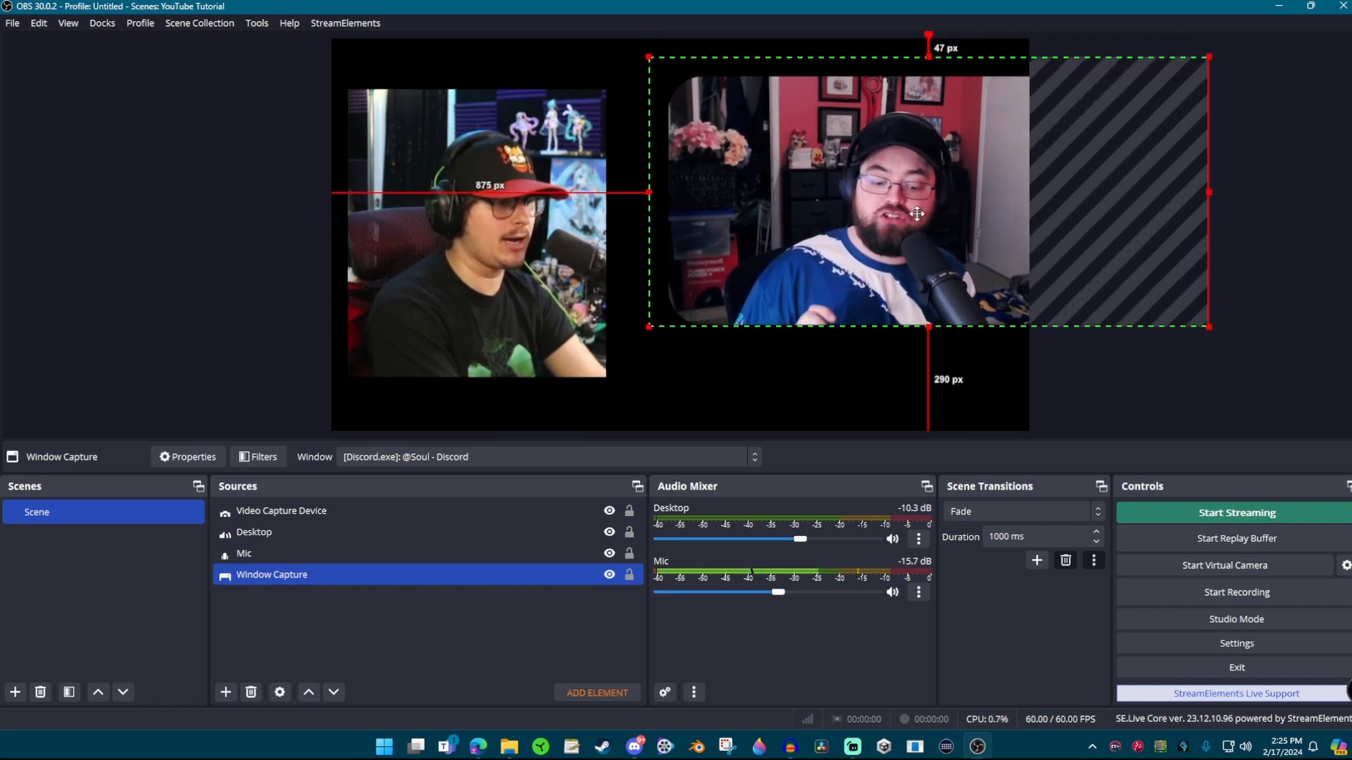
drag(916, 213, 900, 239)
click(609, 69)
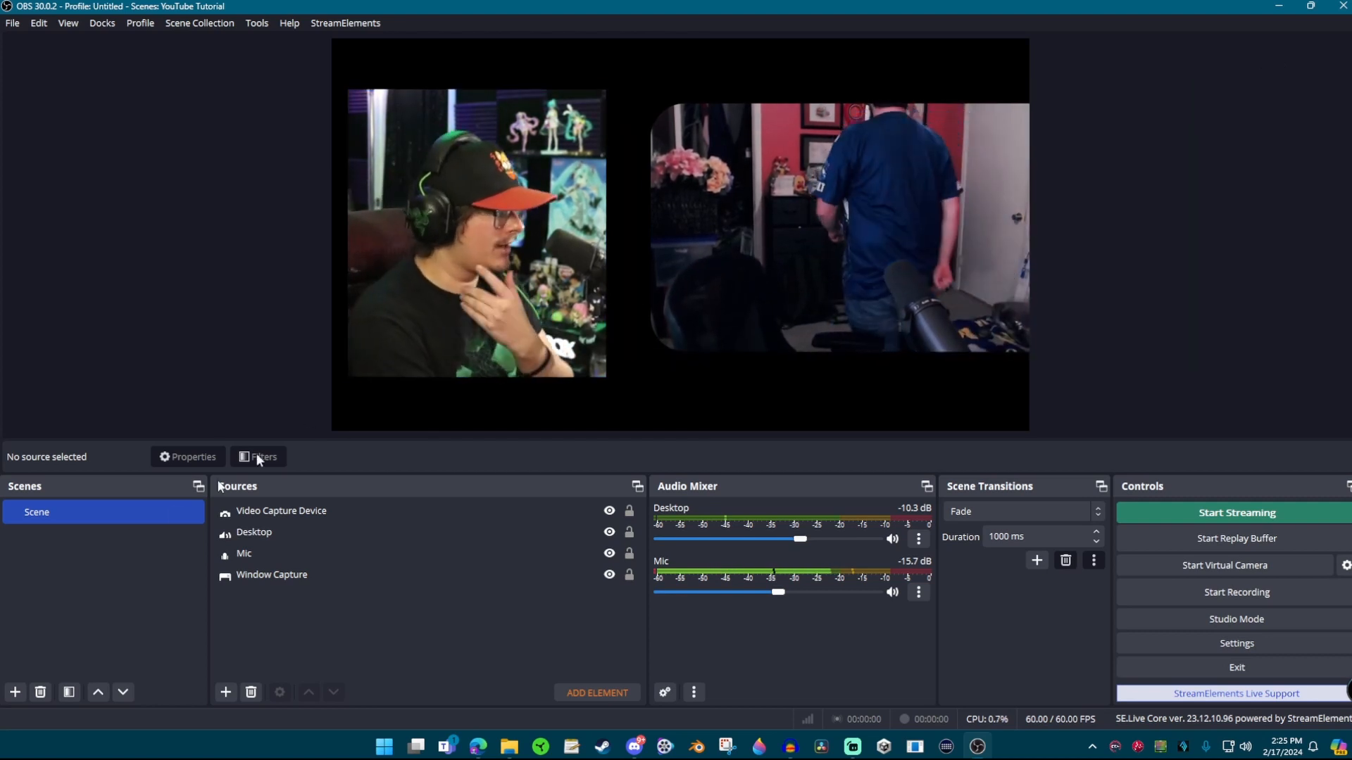
Step: Add a scene named Scene 2 and add the existing Video Capture Device source to it
click(15, 692)
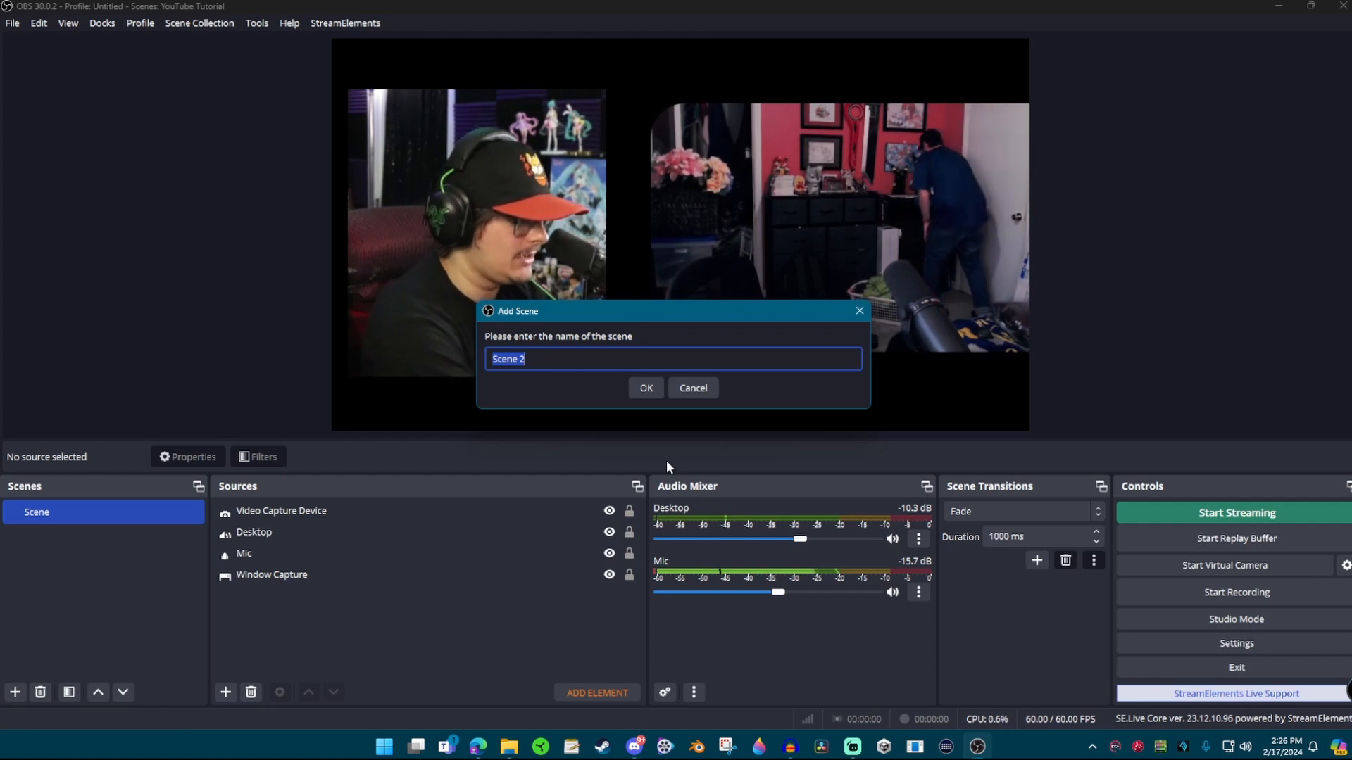
key(Return)
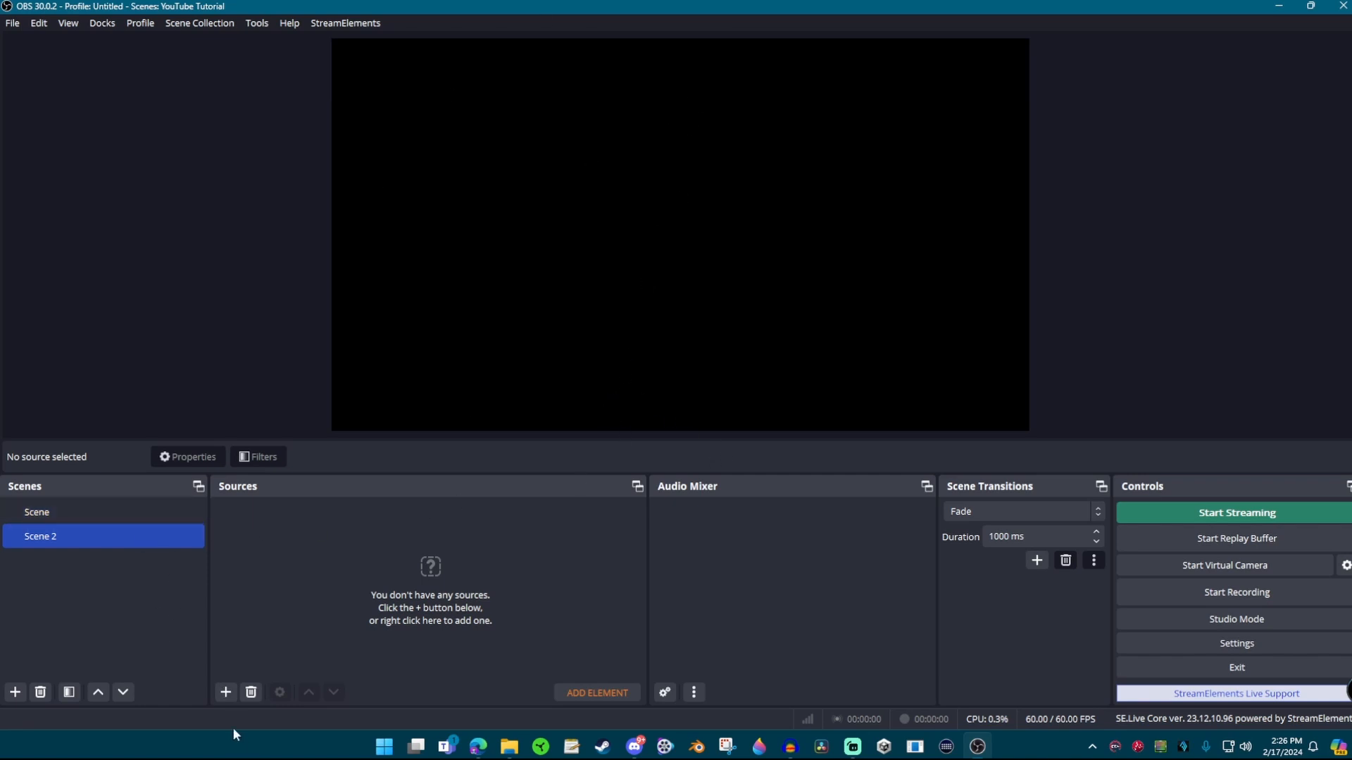
click(226, 693)
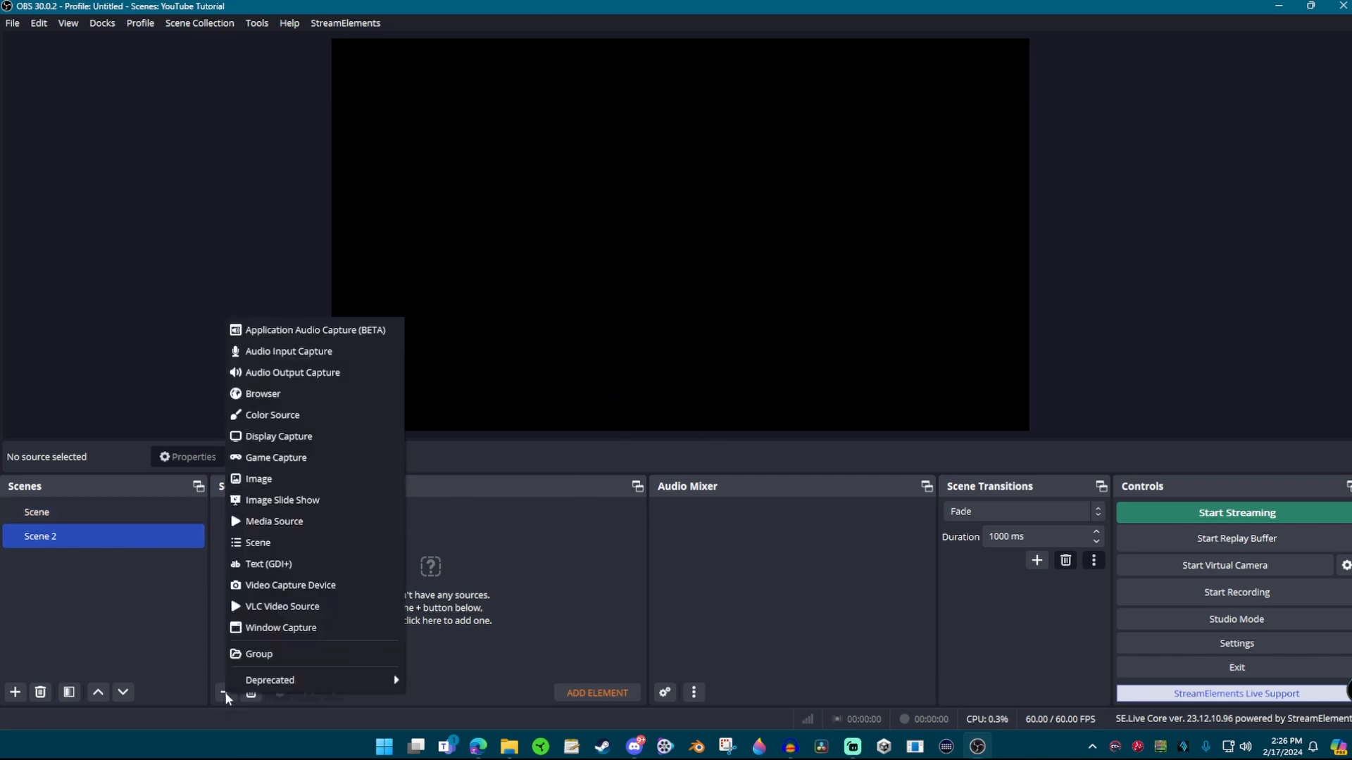
click(288, 586)
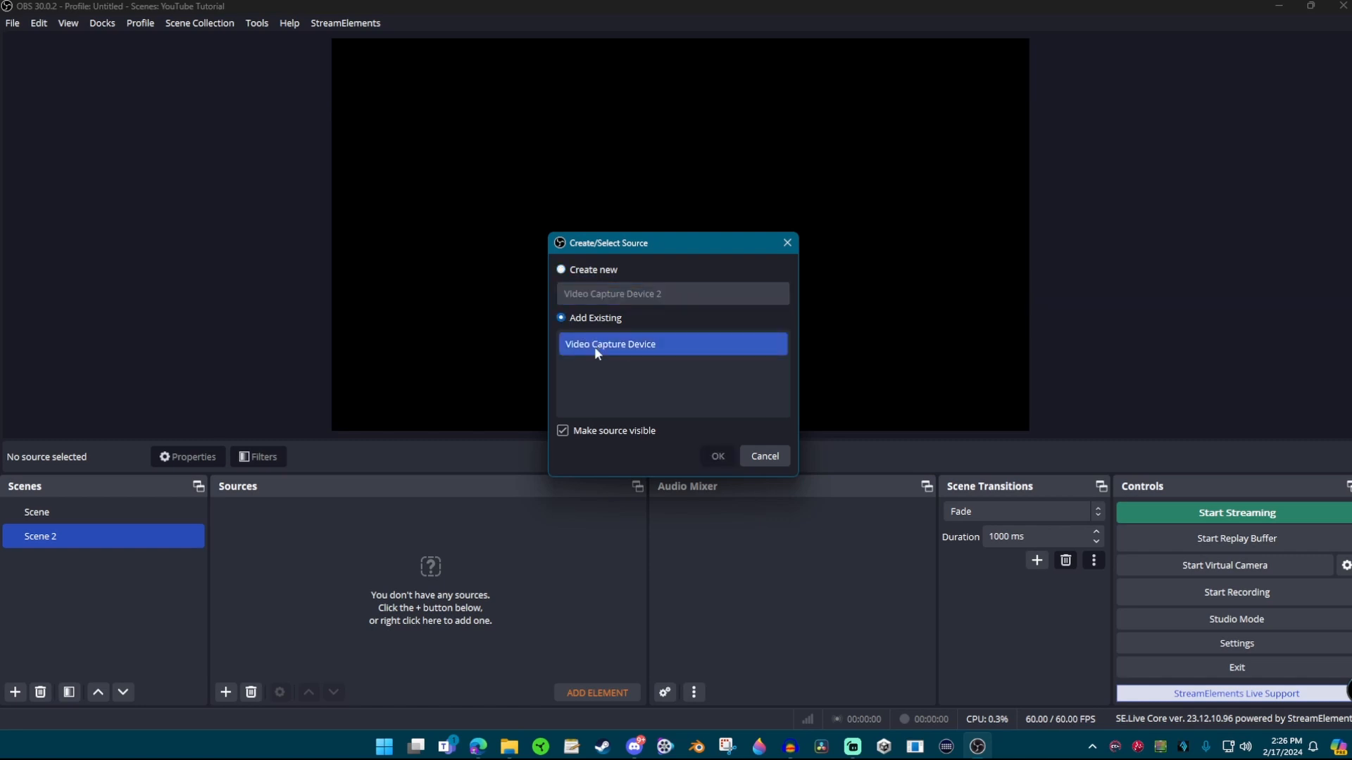
click(718, 456)
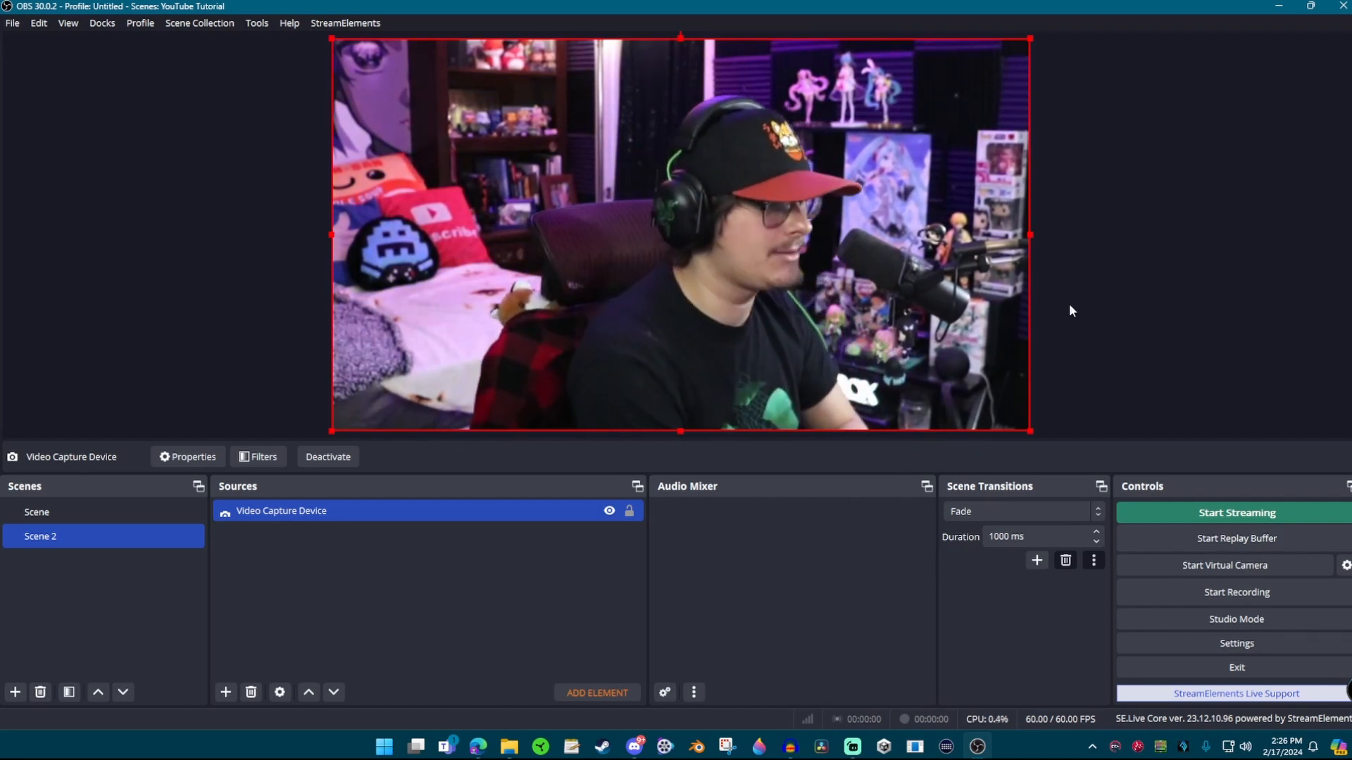
Step: Add the existing Desktop audio output and Mic audio input sources to Scene 2
click(226, 692)
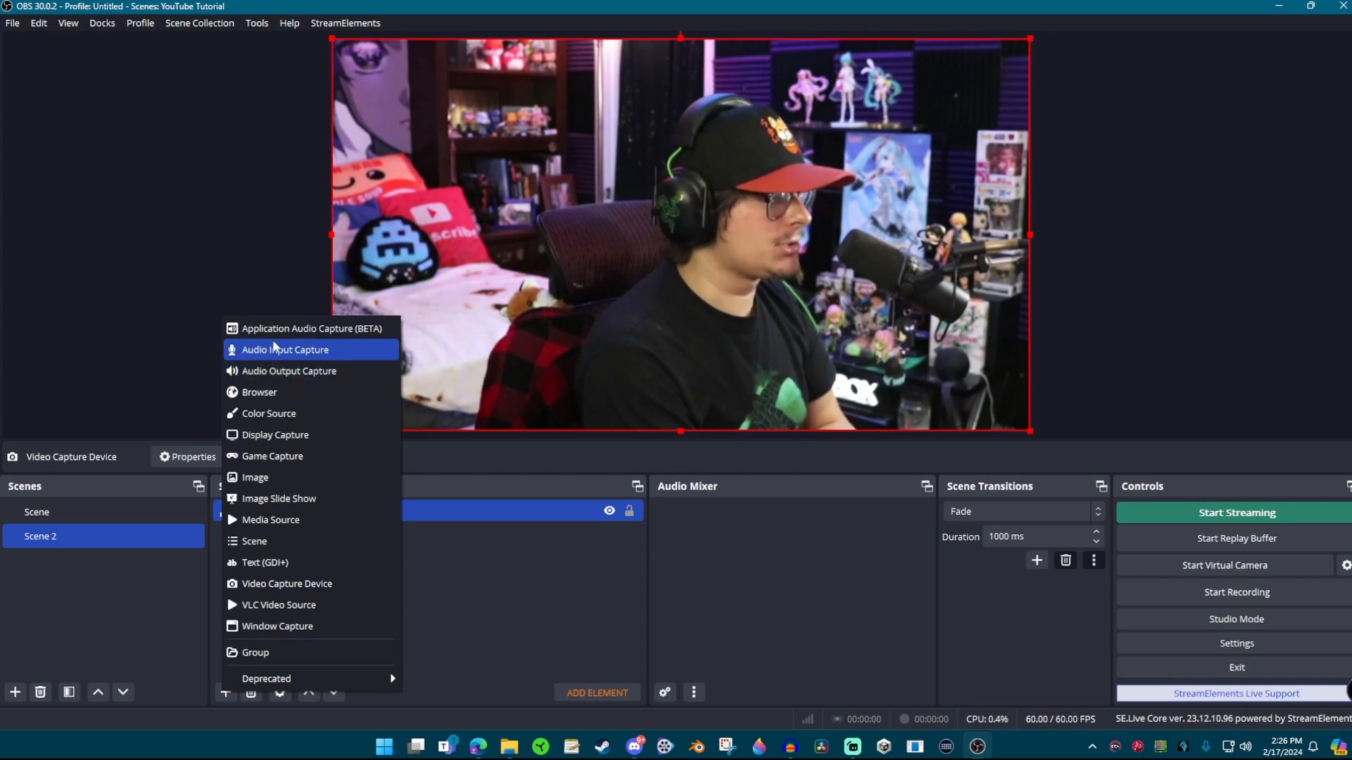
click(287, 371)
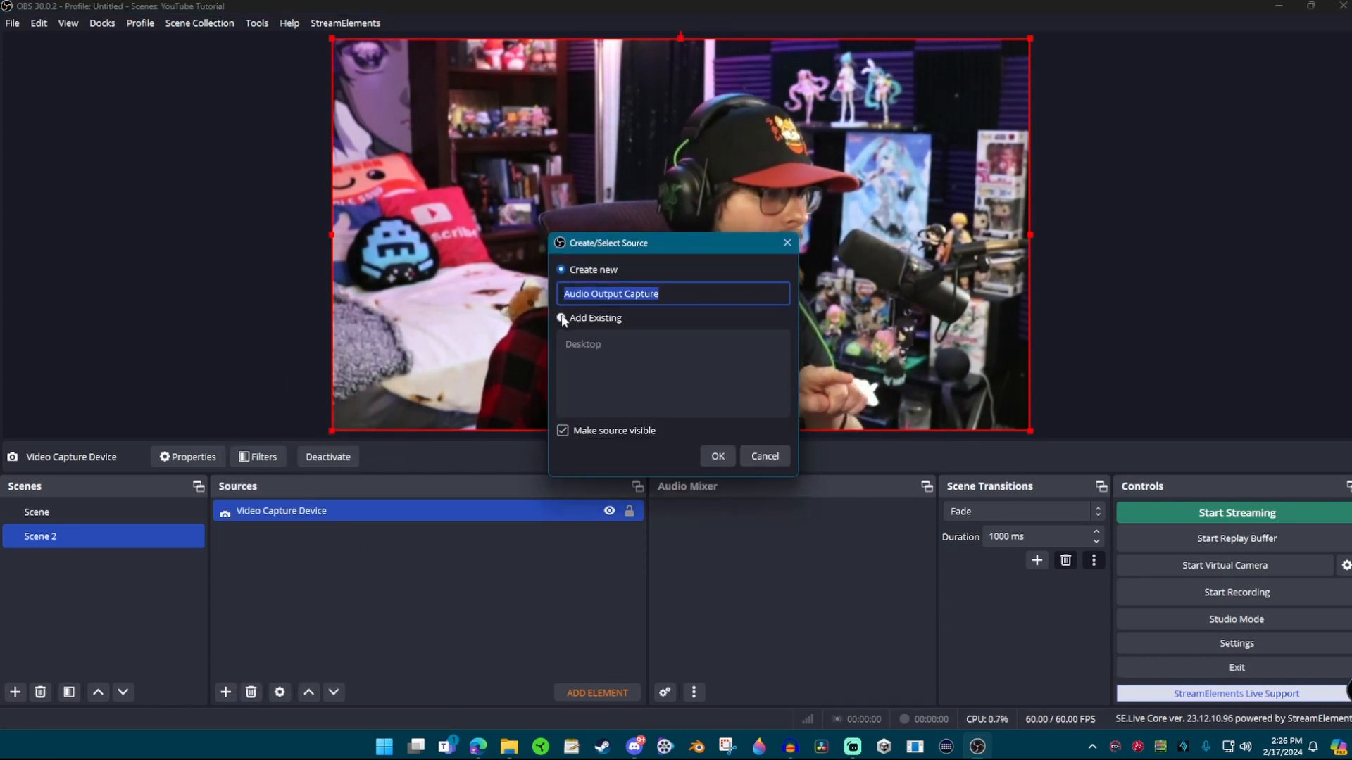
click(718, 457)
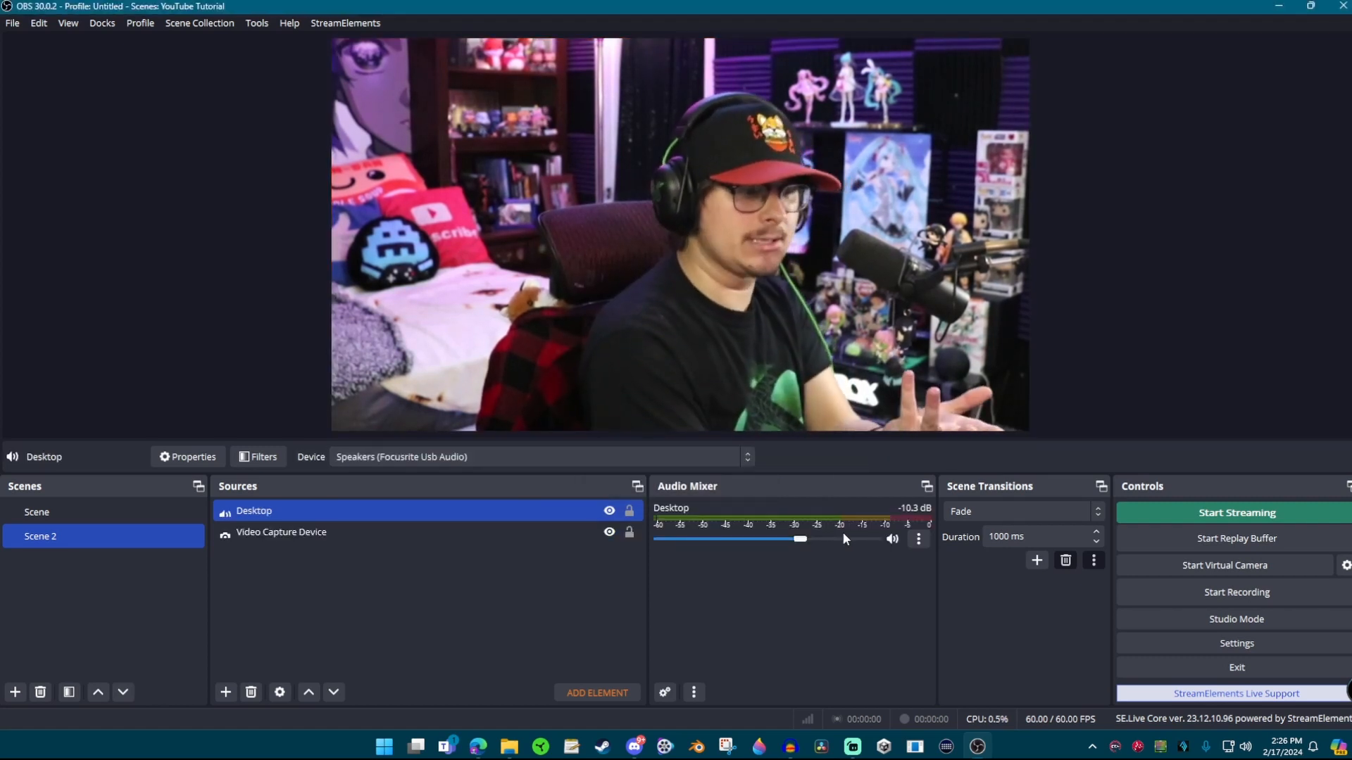
click(228, 693)
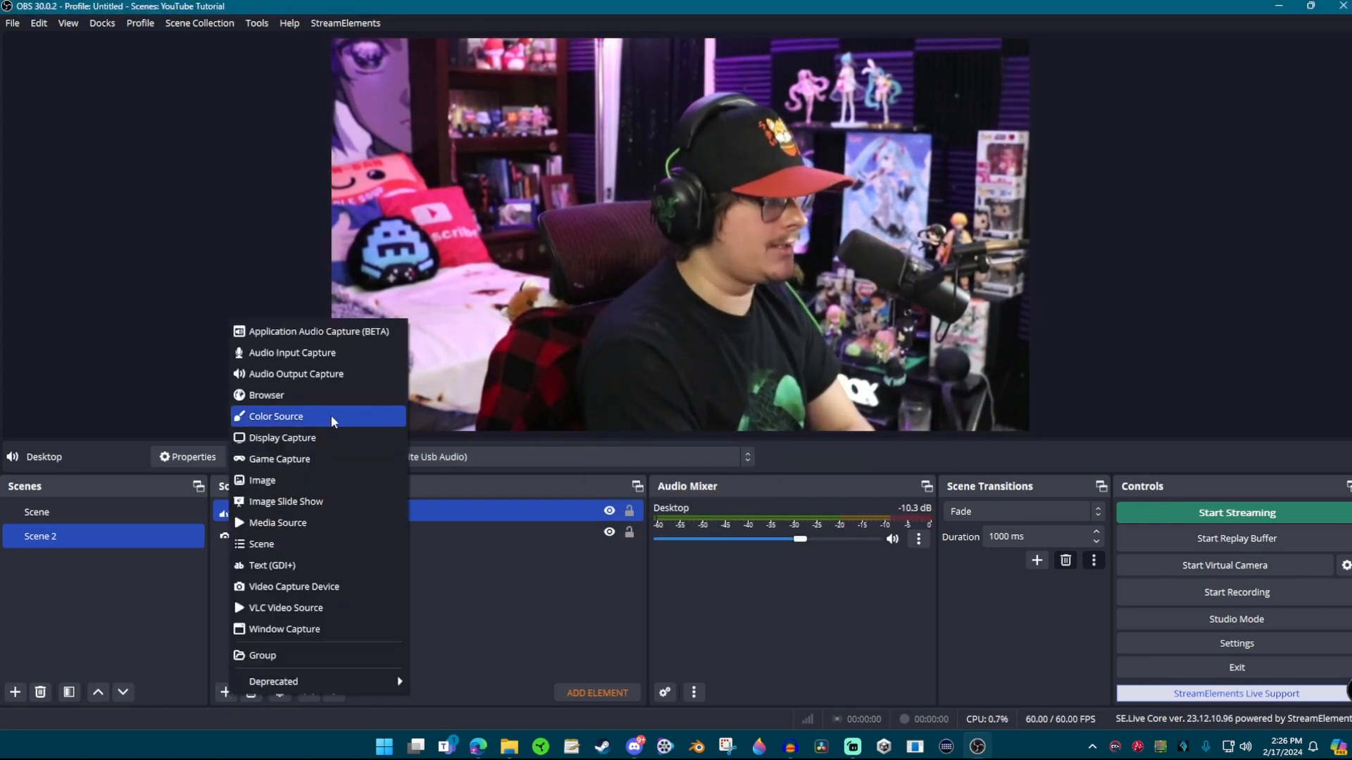
click(285, 354)
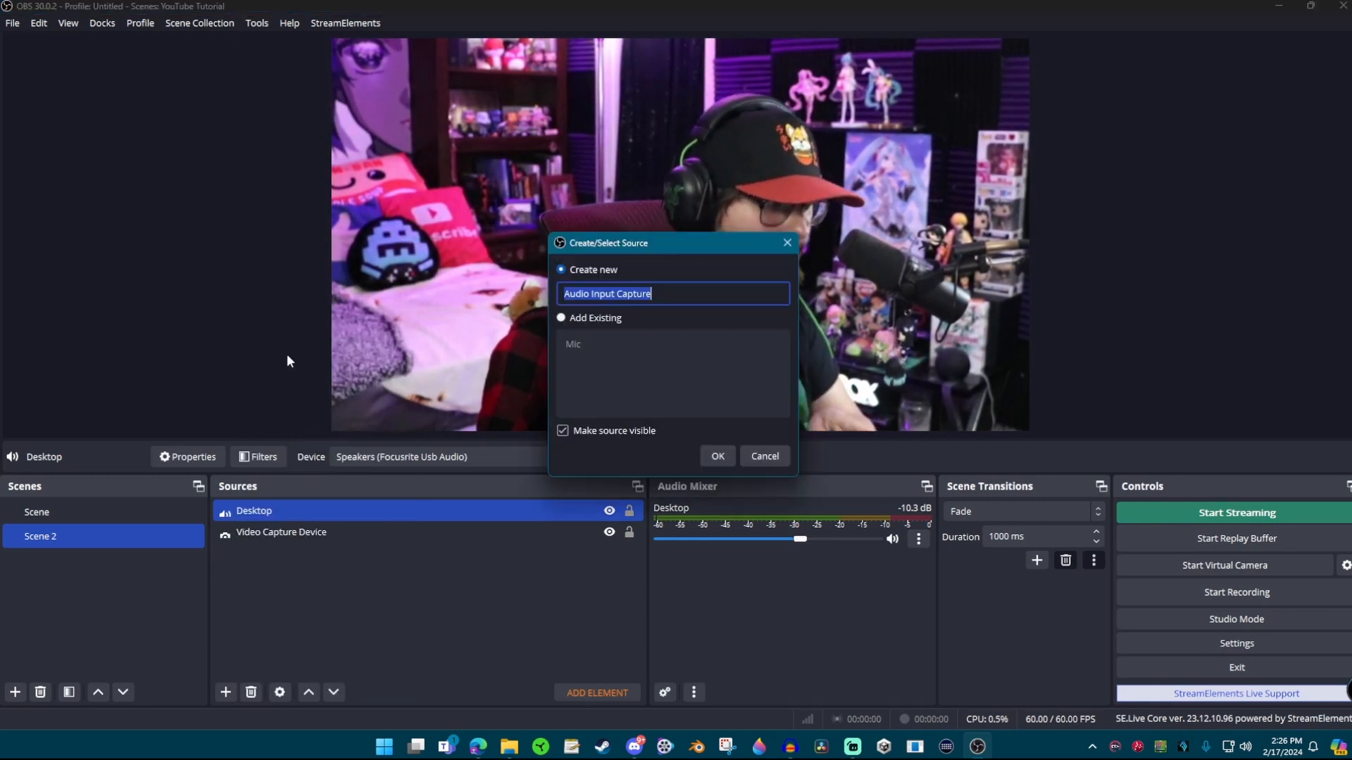
click(561, 319)
click(717, 456)
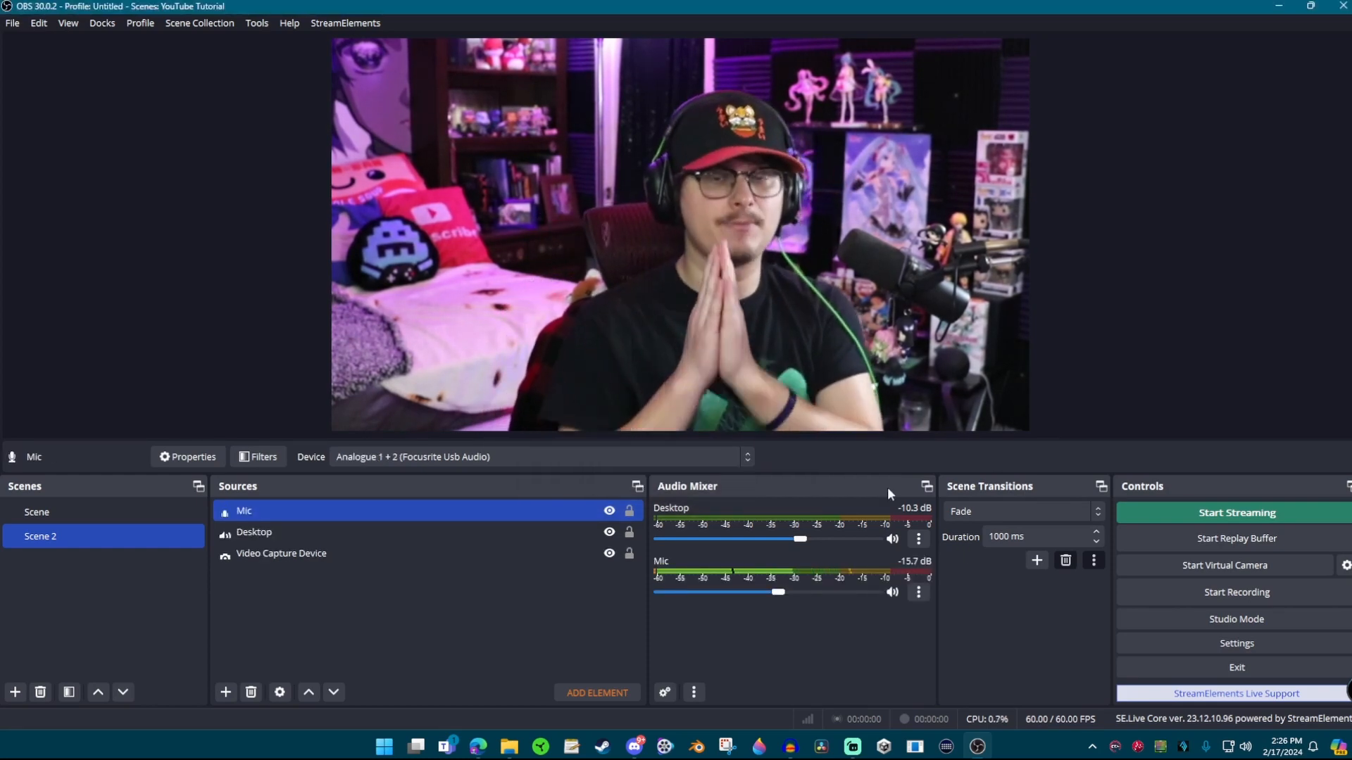
Step: Add a scene named Scene 3, placed directly after the first scene, and make it the active scene
click(69, 512)
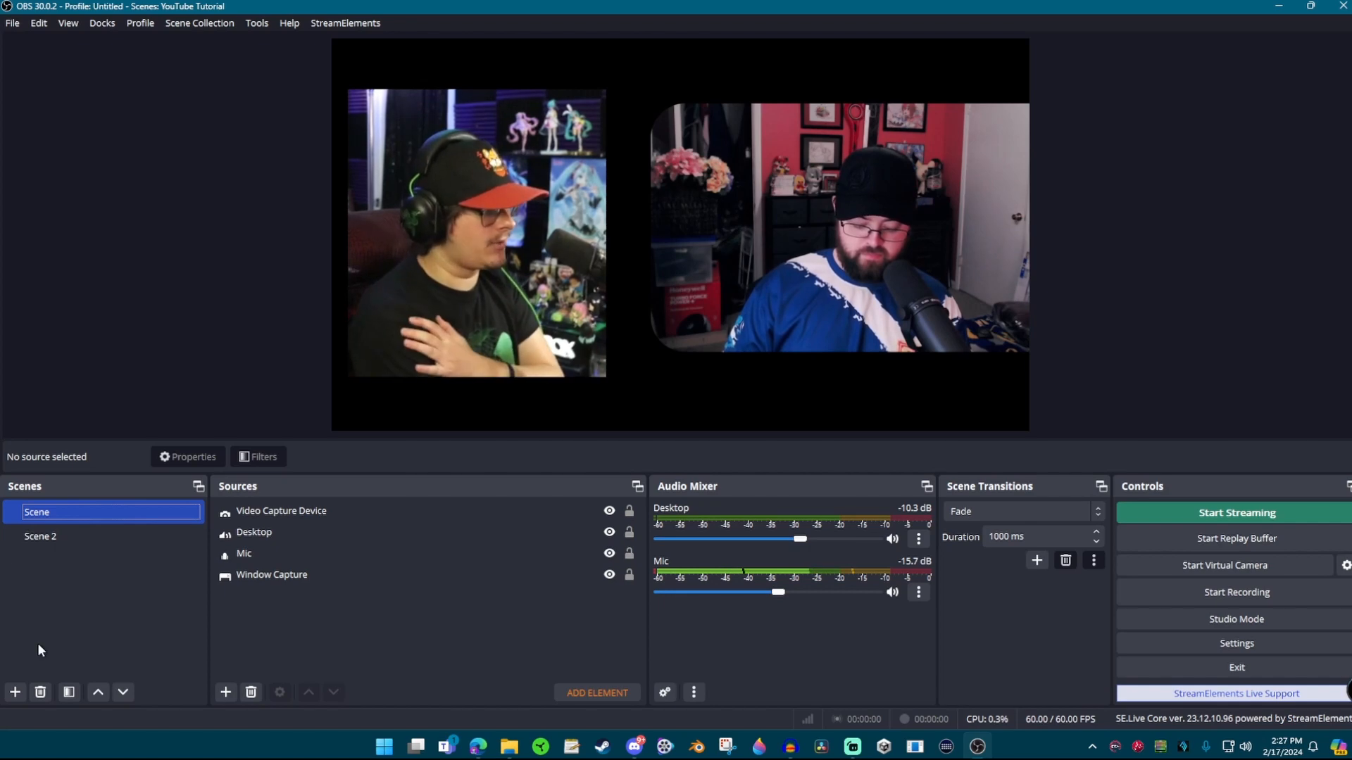
click(16, 693)
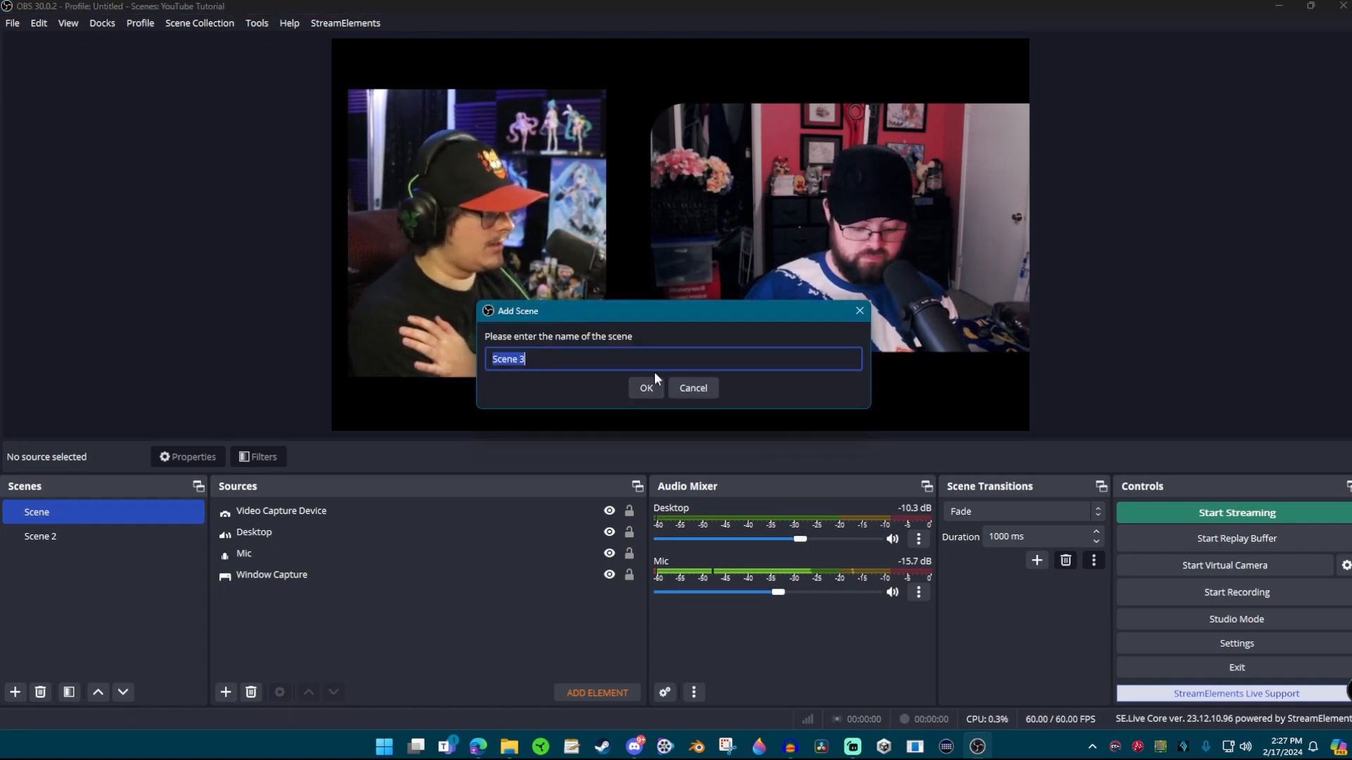
click(643, 386)
click(106, 560)
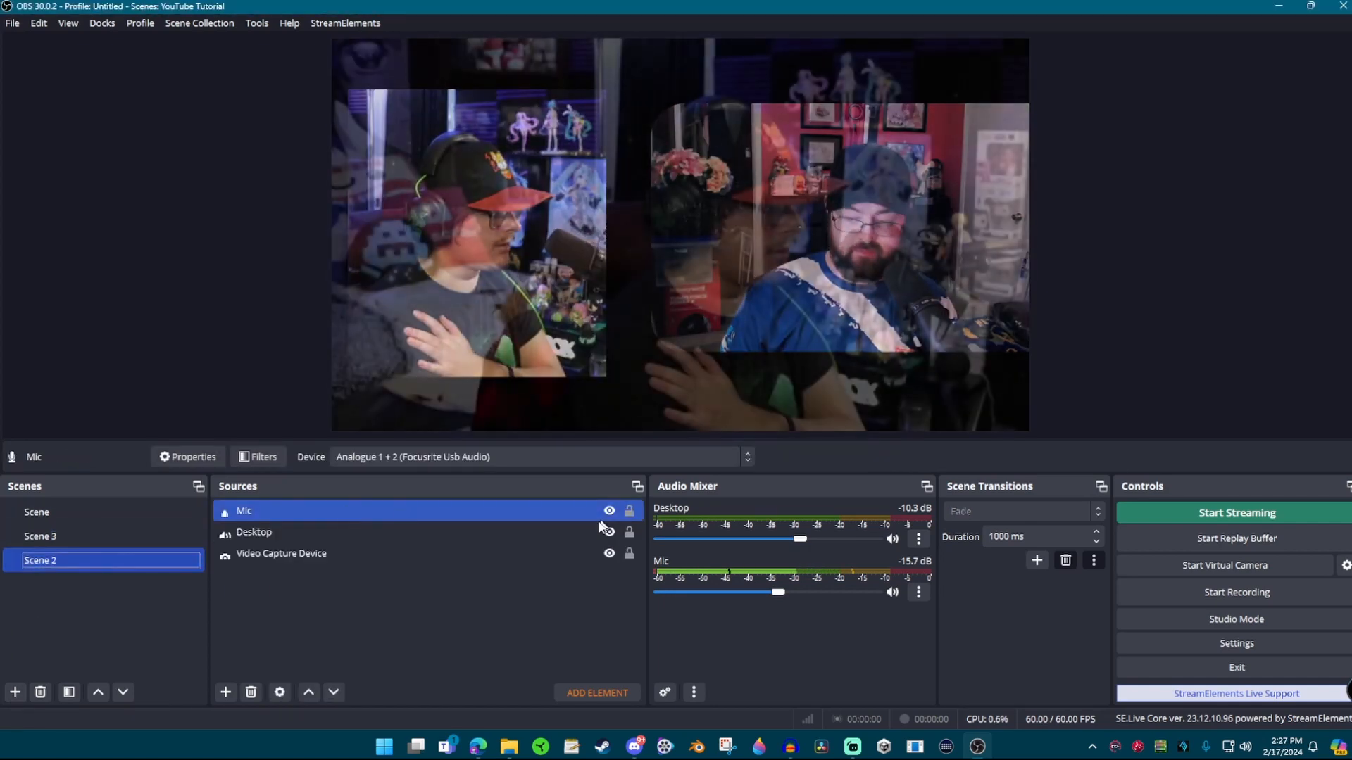
click(114, 536)
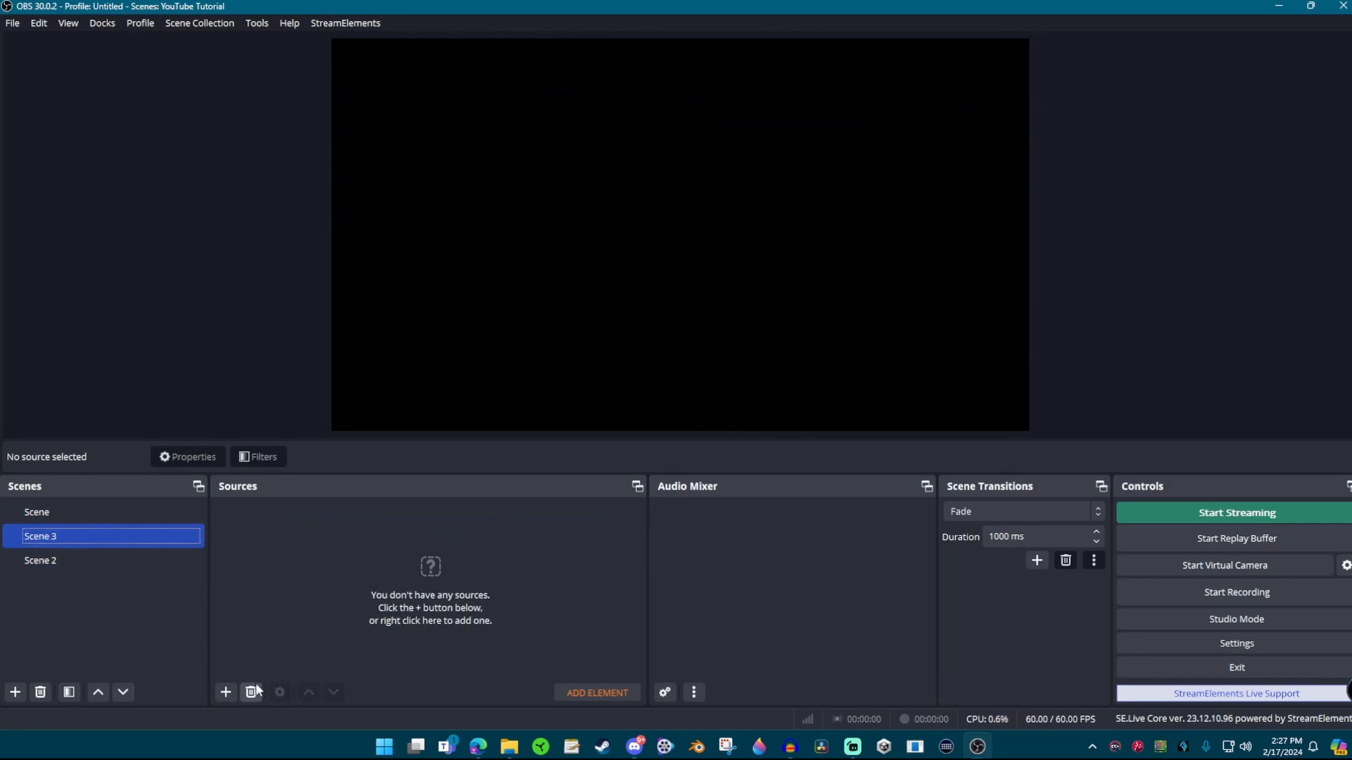
Step: Add the existing Window Capture source to Scene 3
click(225, 692)
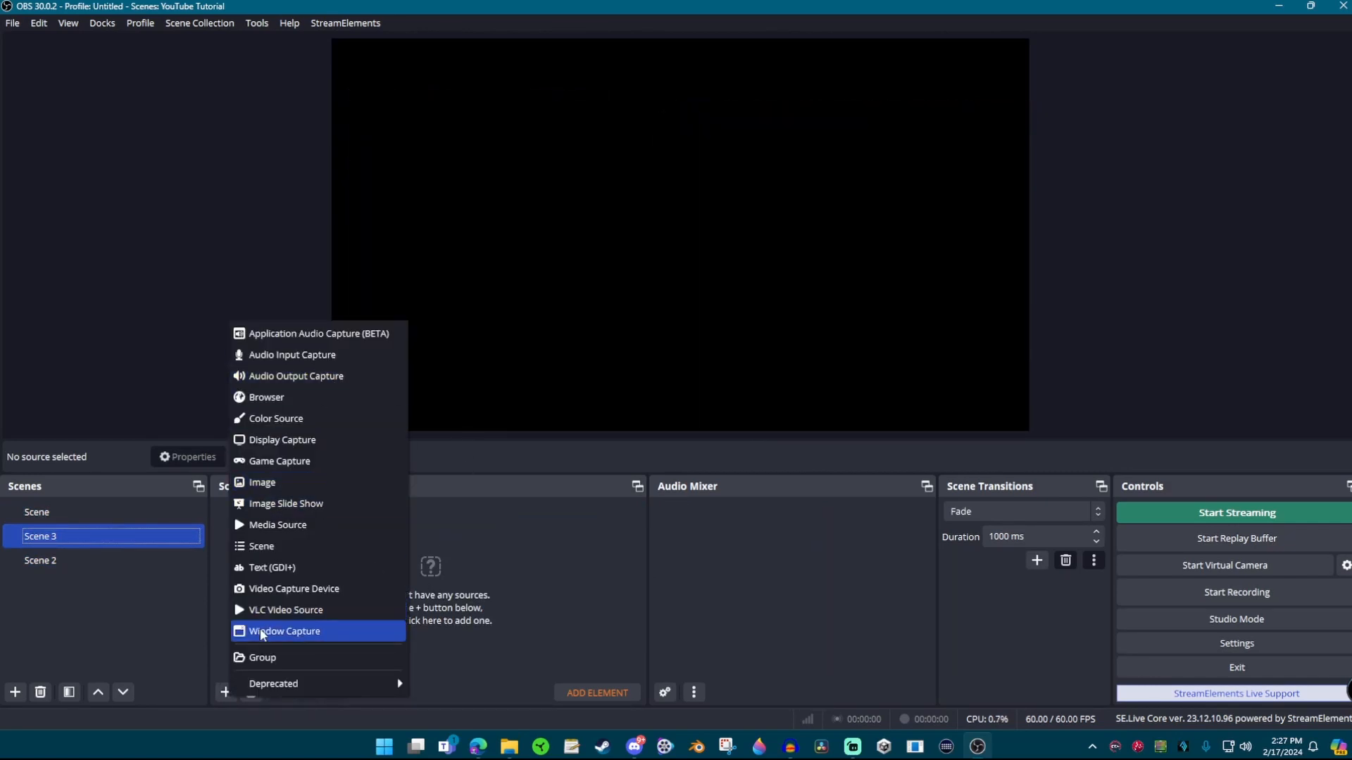
click(261, 633)
click(566, 322)
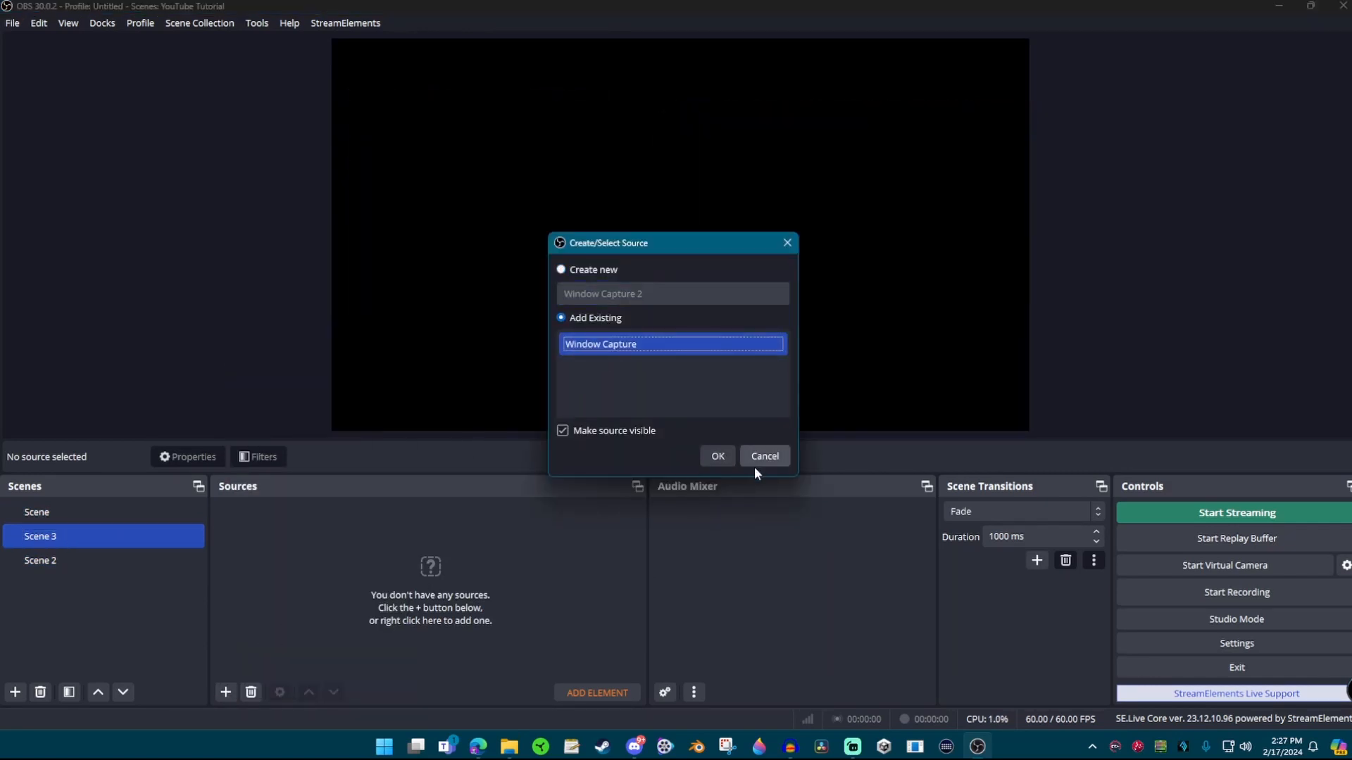
click(713, 456)
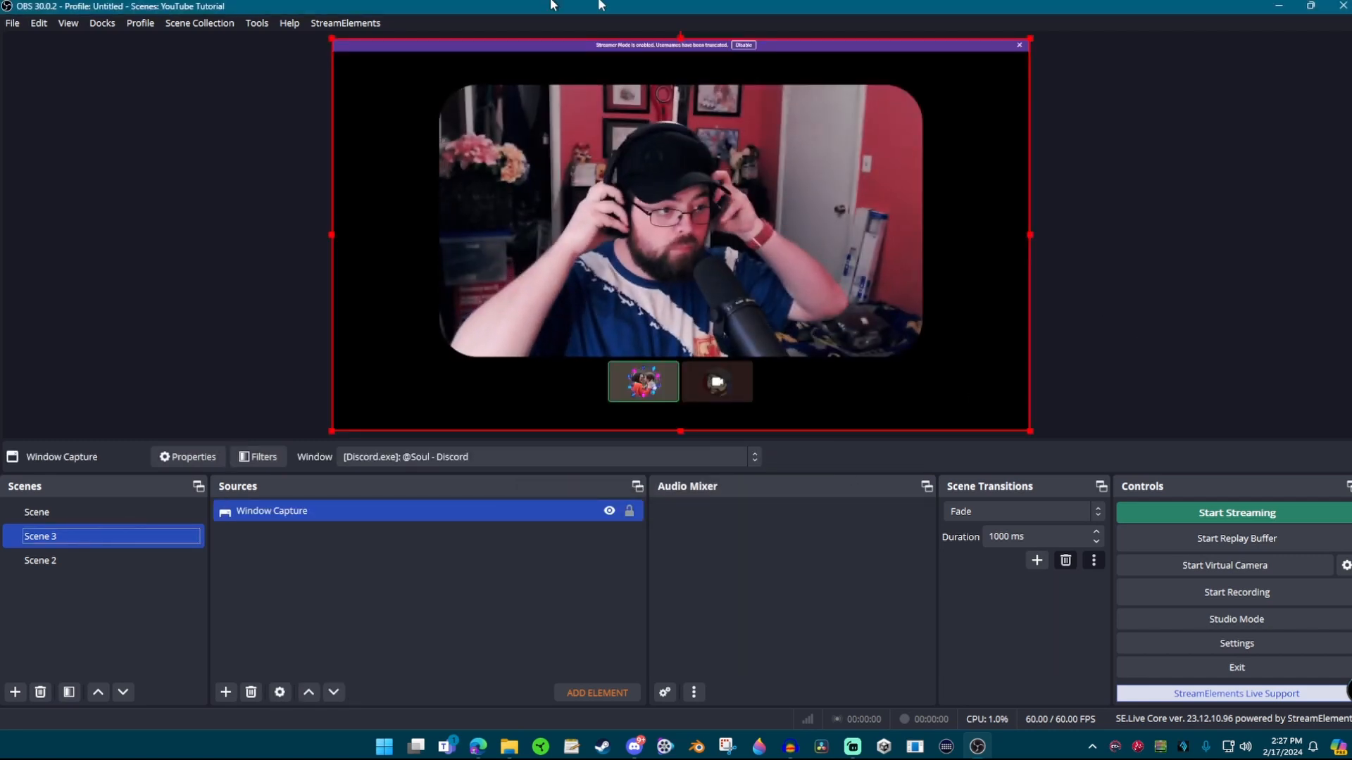
Step: Add the existing Mic audio input and Desktop audio output sources to Scene 3
click(225, 692)
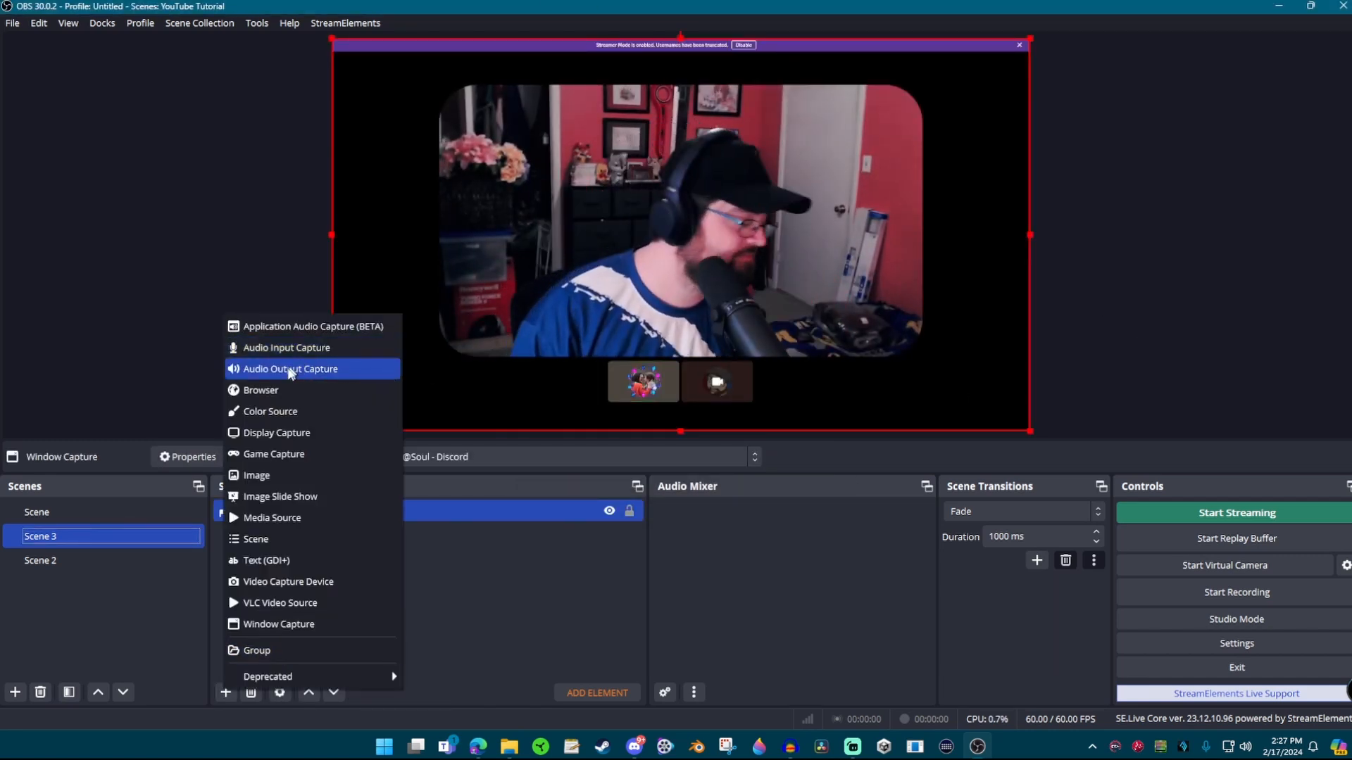
click(287, 350)
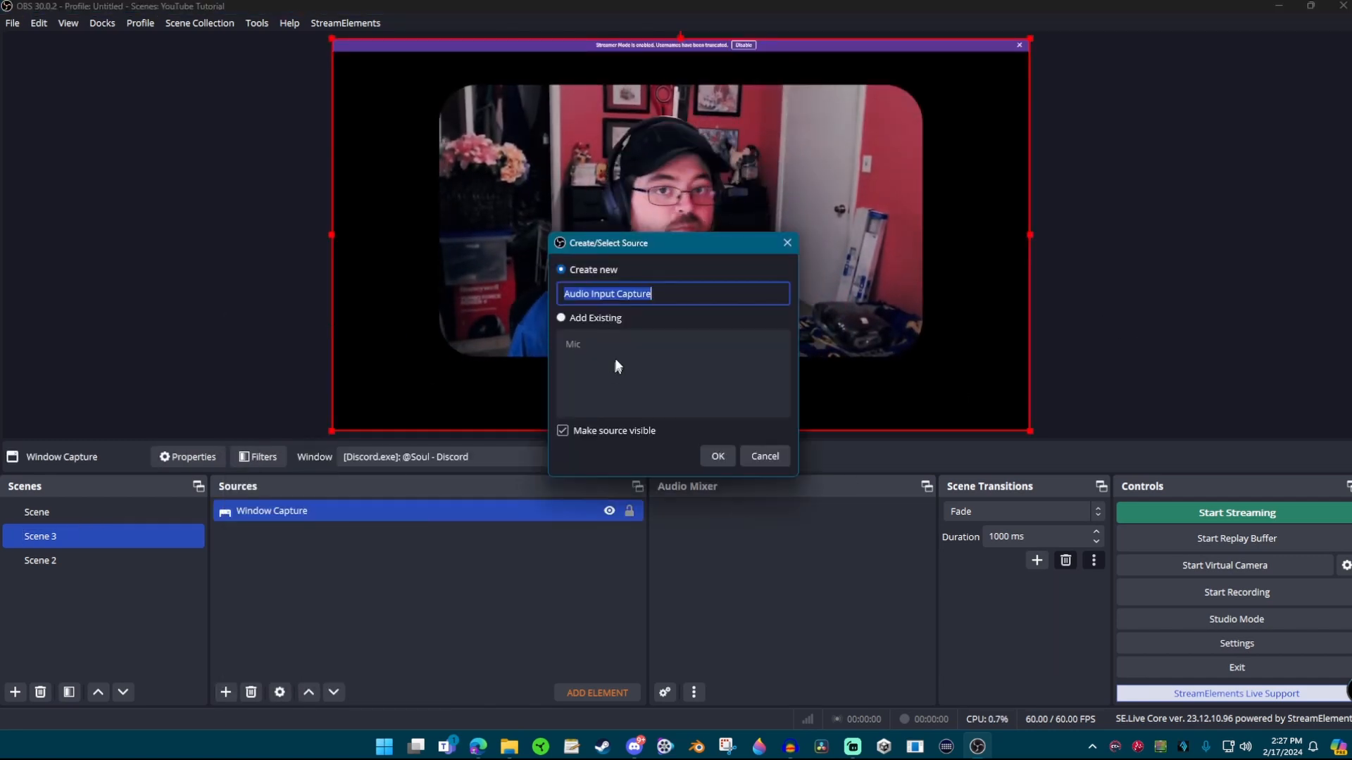
click(565, 319)
click(718, 456)
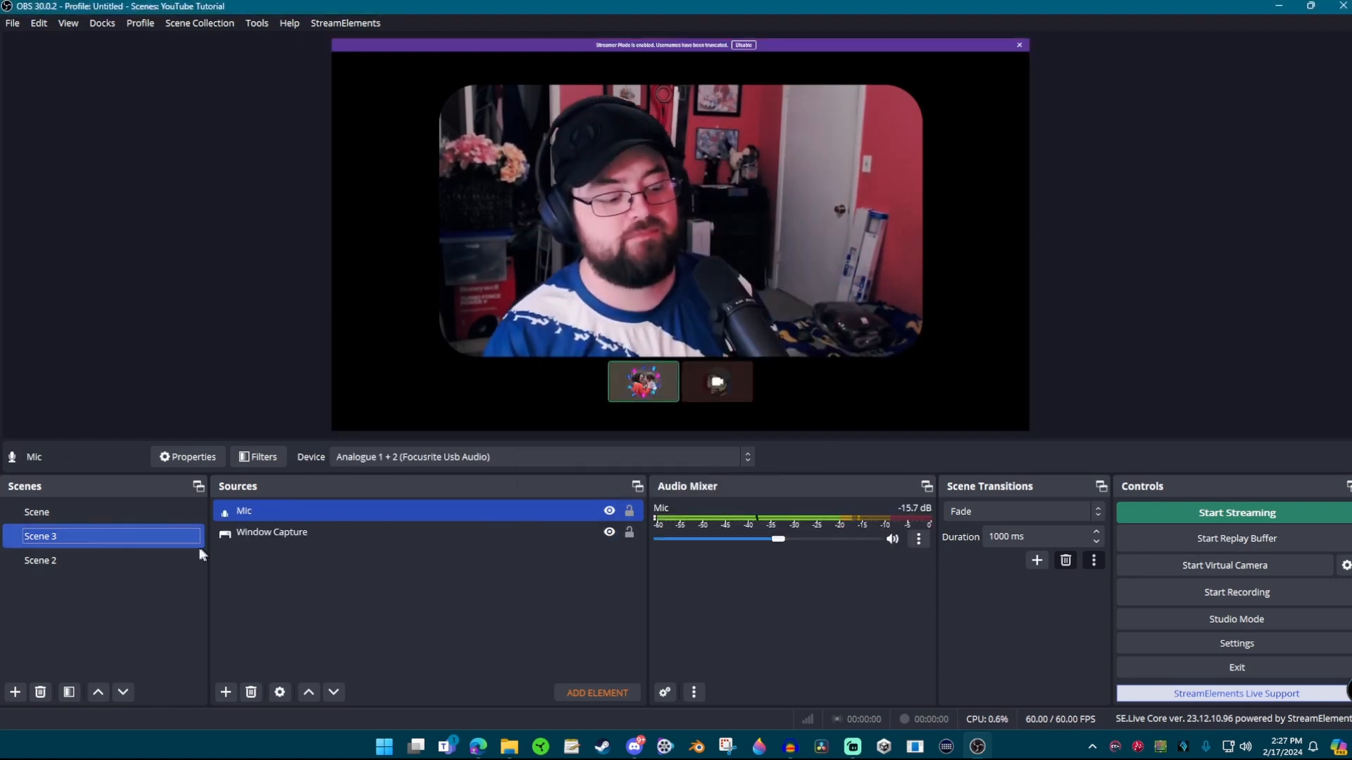
click(226, 691)
click(272, 368)
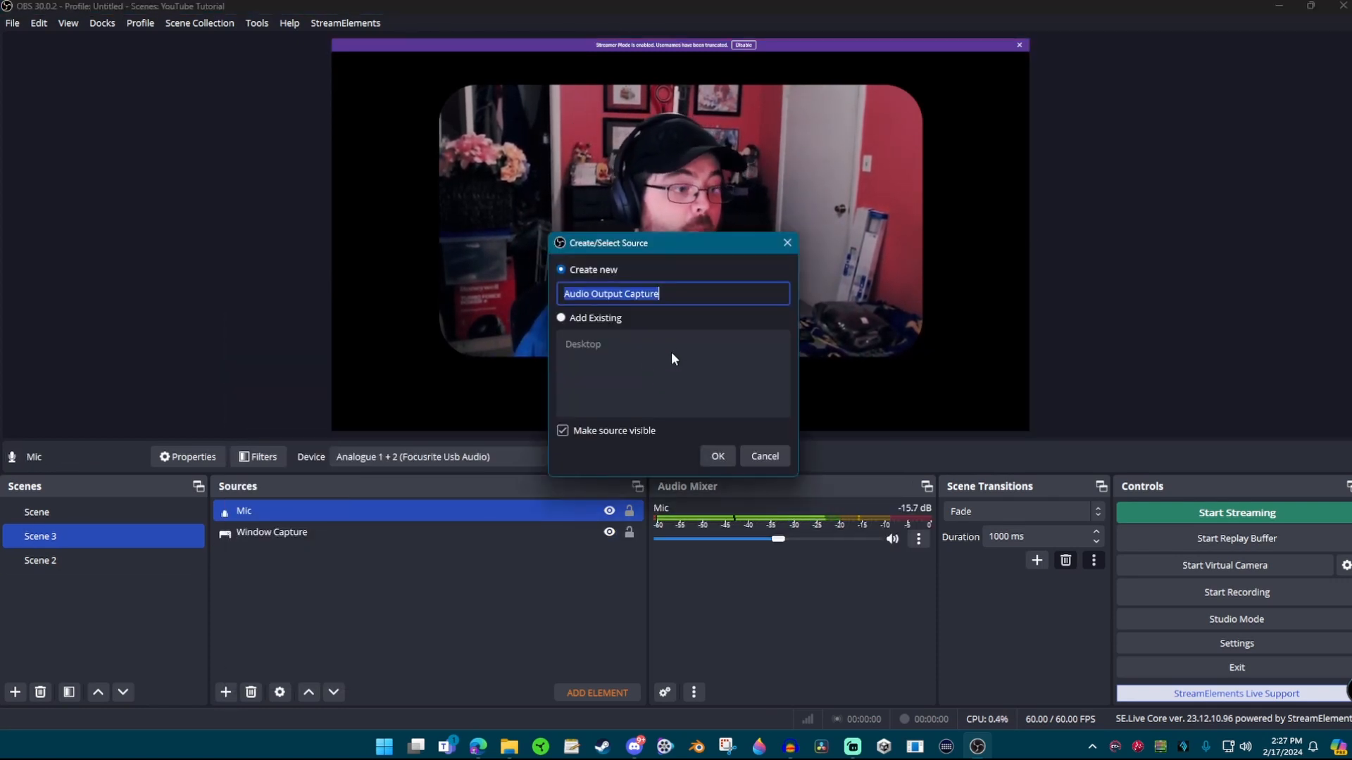
click(560, 318)
click(571, 344)
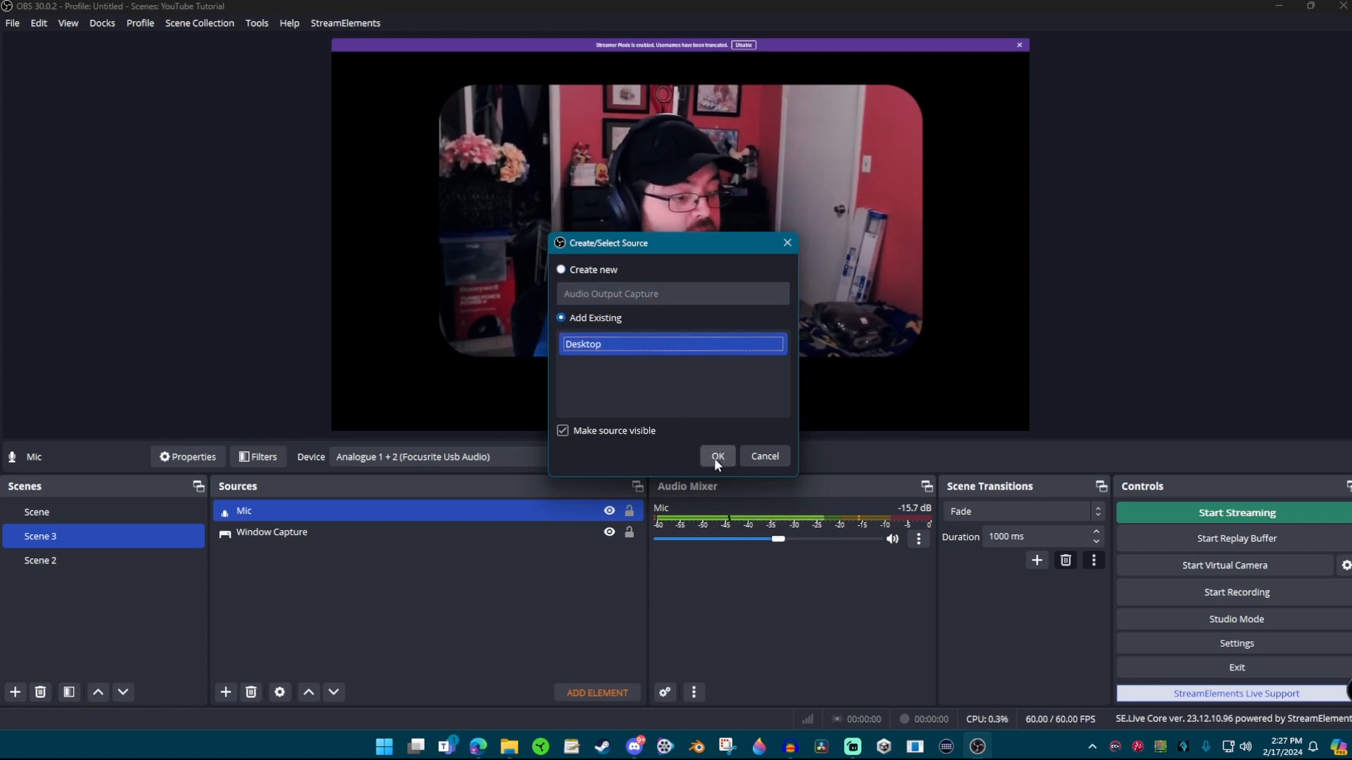
click(716, 456)
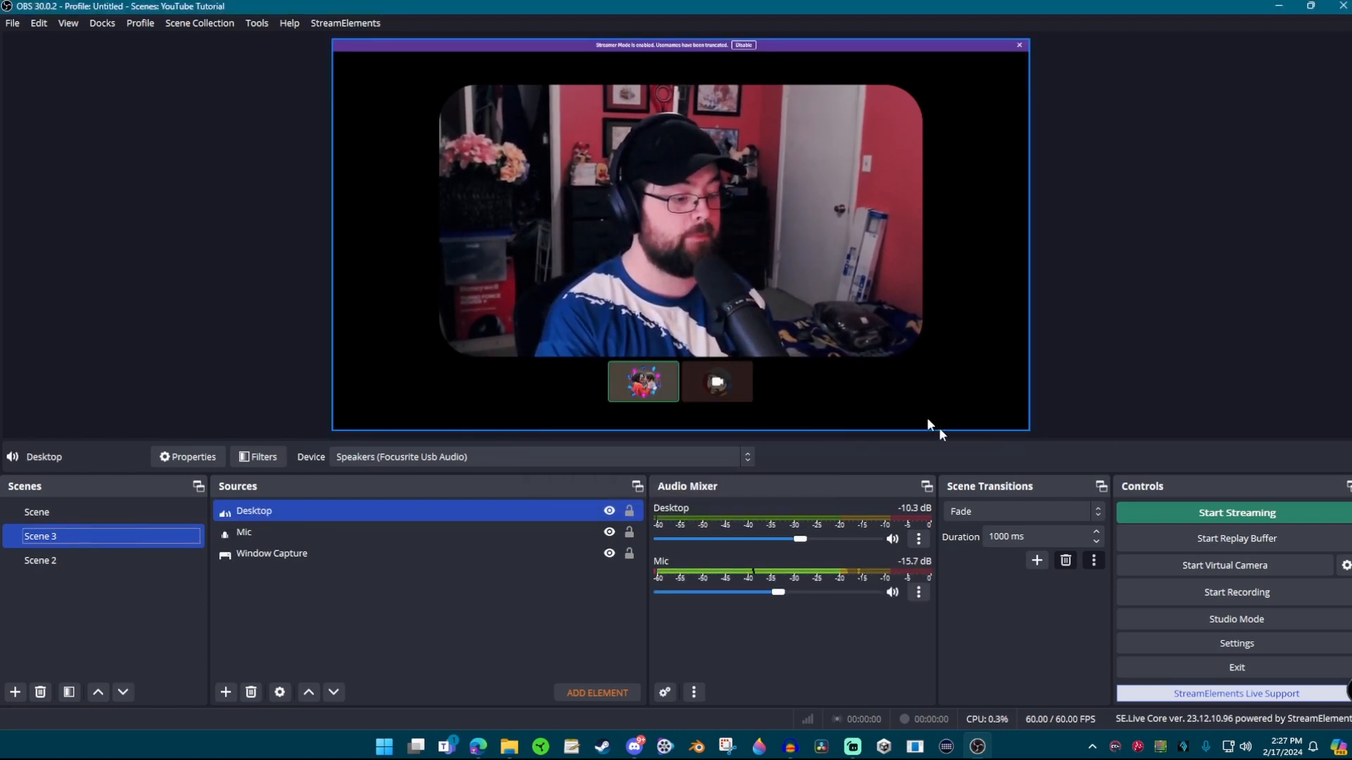
Step: Crop the Window Capture in Scene 3 to leave about 200 px free below and 71 px above, then deselect it
click(920, 375)
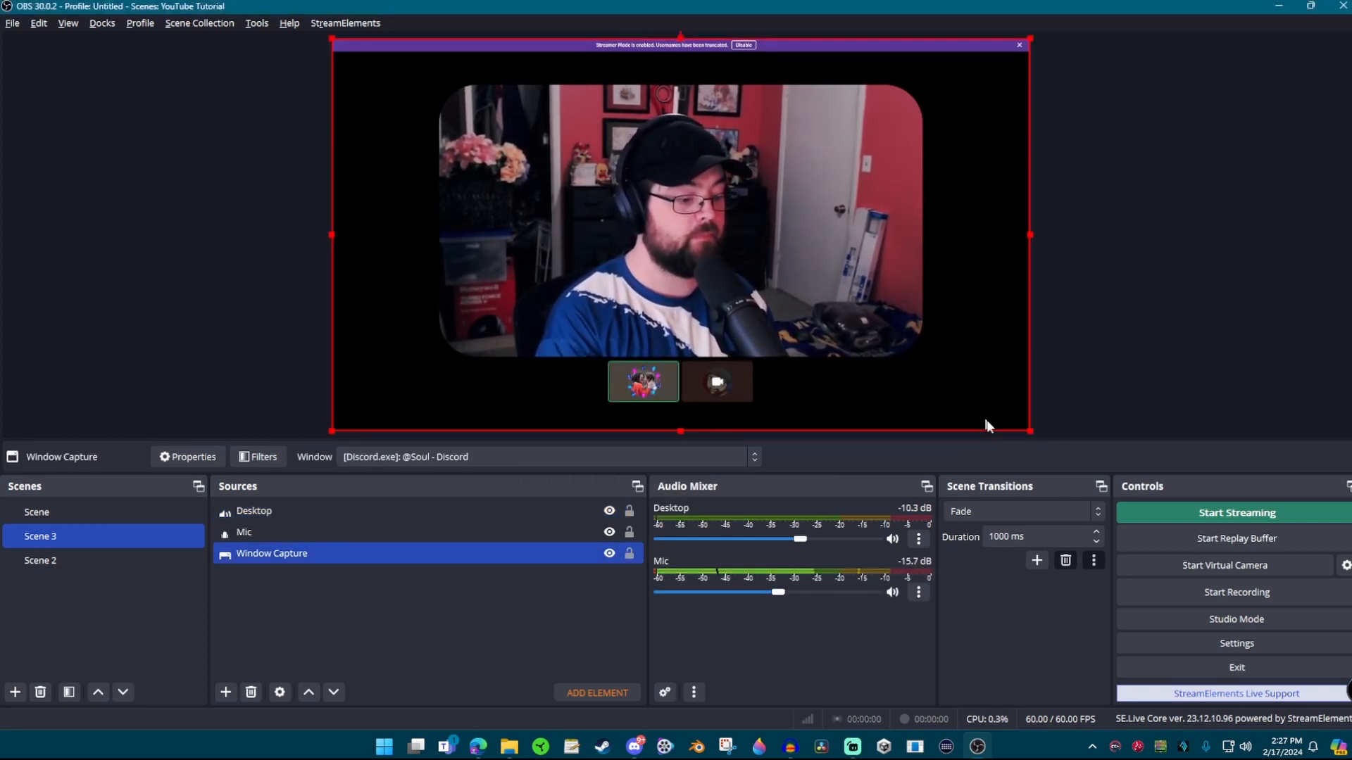
drag(678, 425, 679, 359)
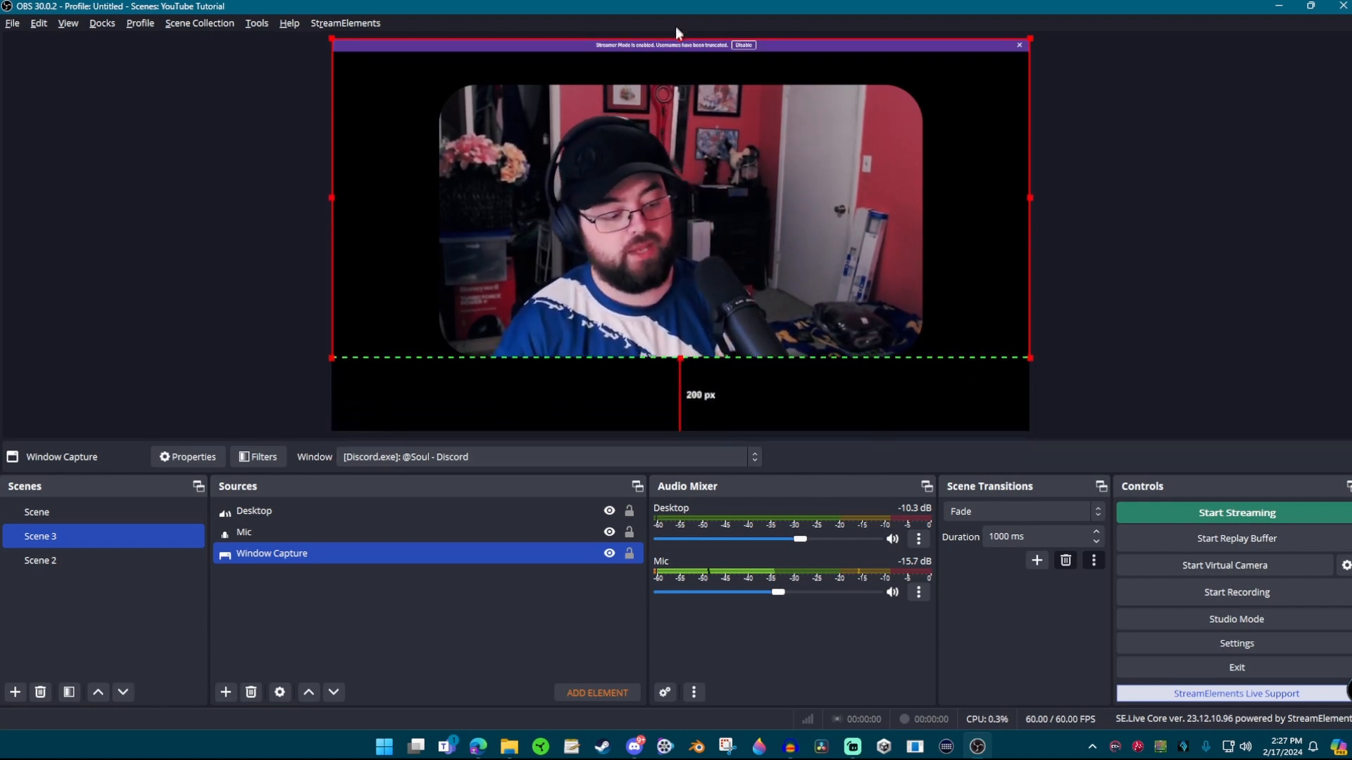
drag(680, 39, 680, 65)
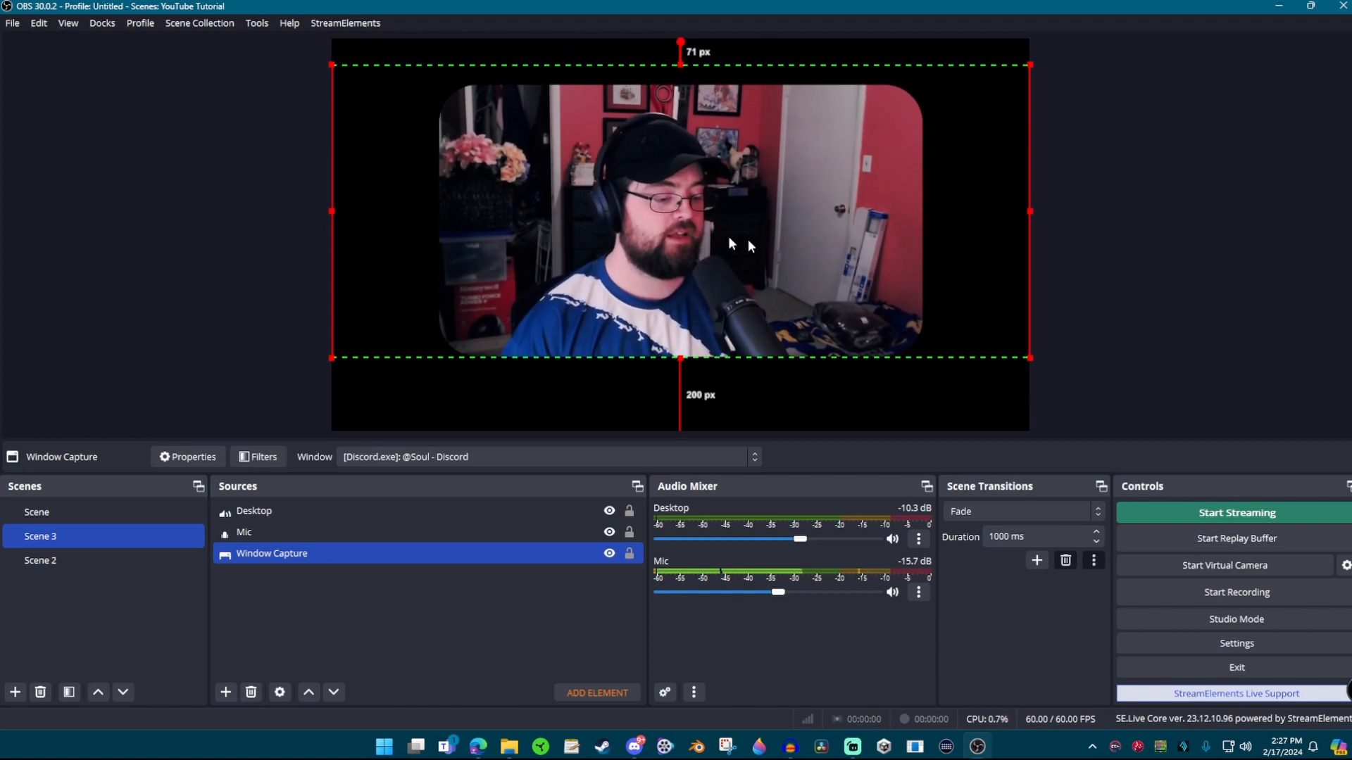
click(1125, 200)
right_click(1239, 167)
click(1186, 113)
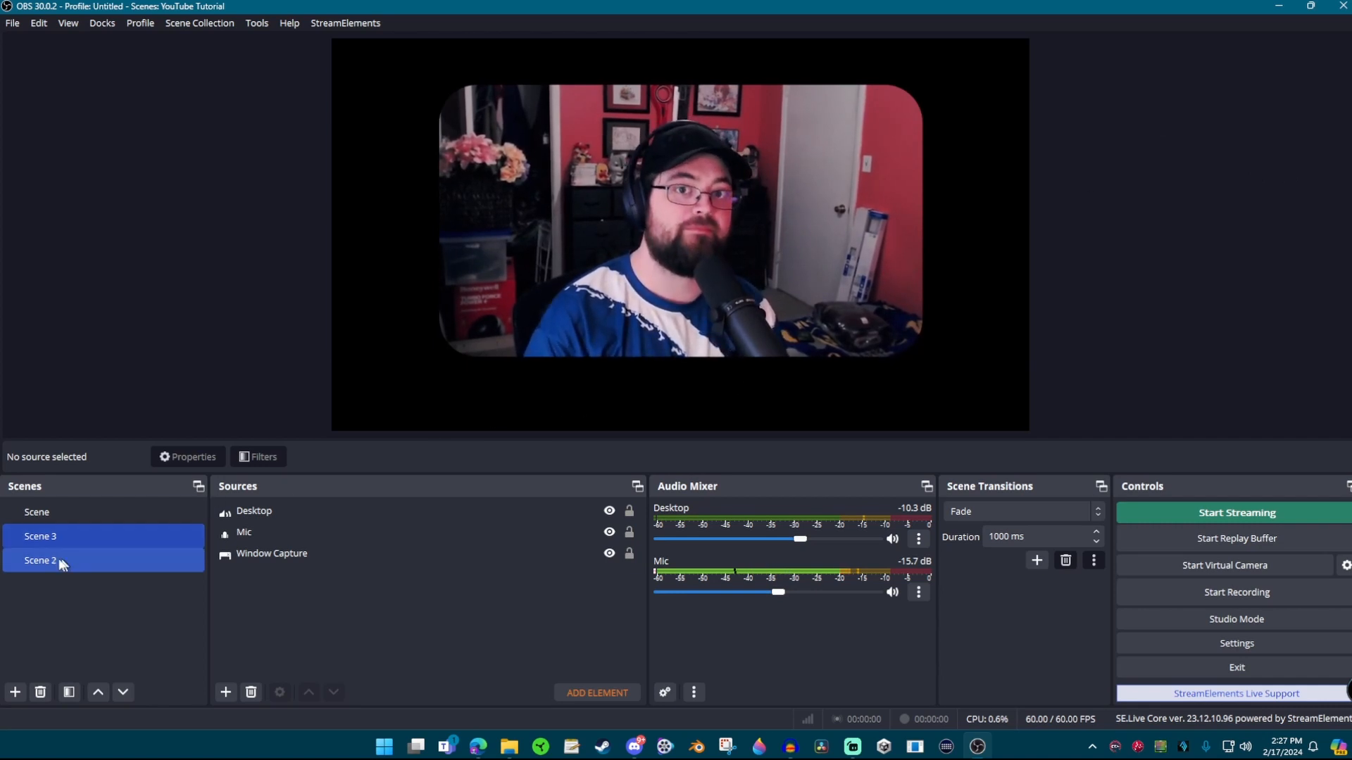
Step: Move Scene 3 below Scene 2 in the scene order and make the first scene active
click(501, 513)
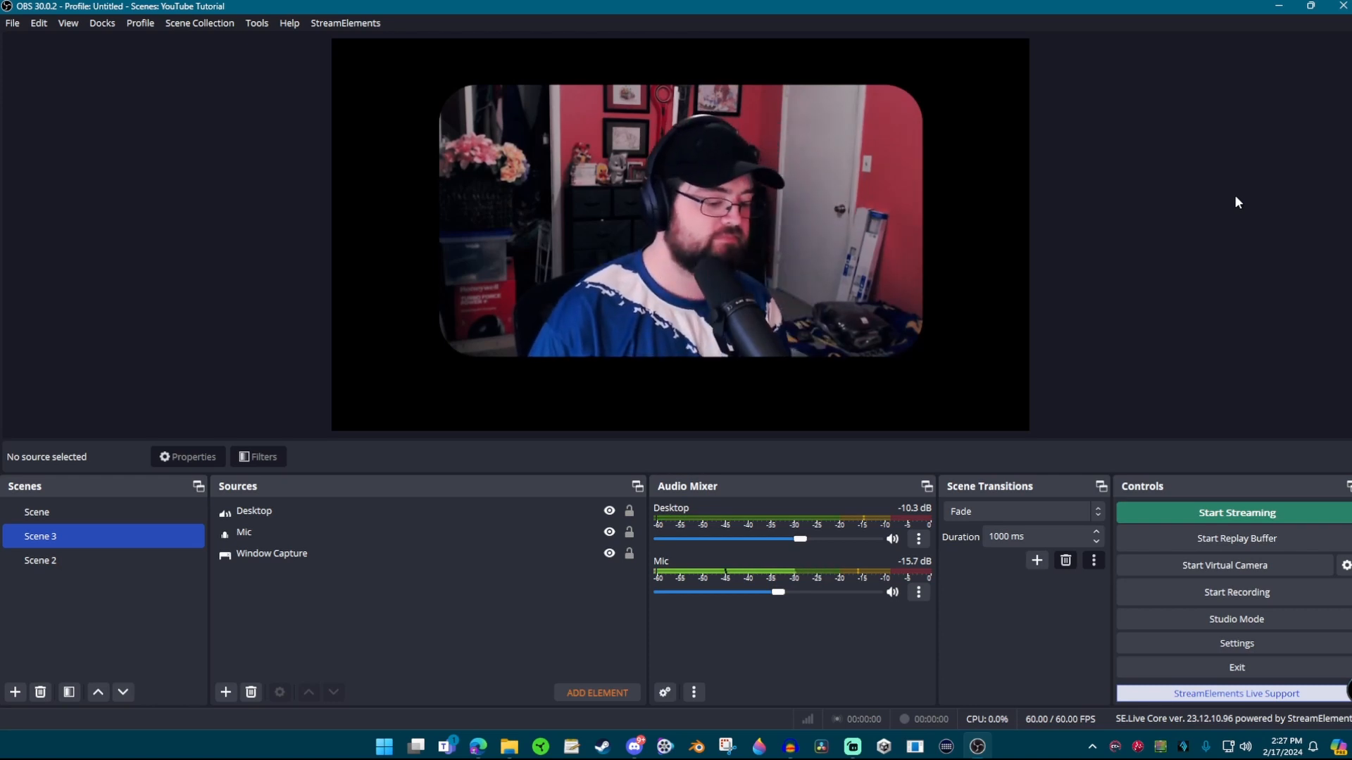
drag(55, 545, 66, 579)
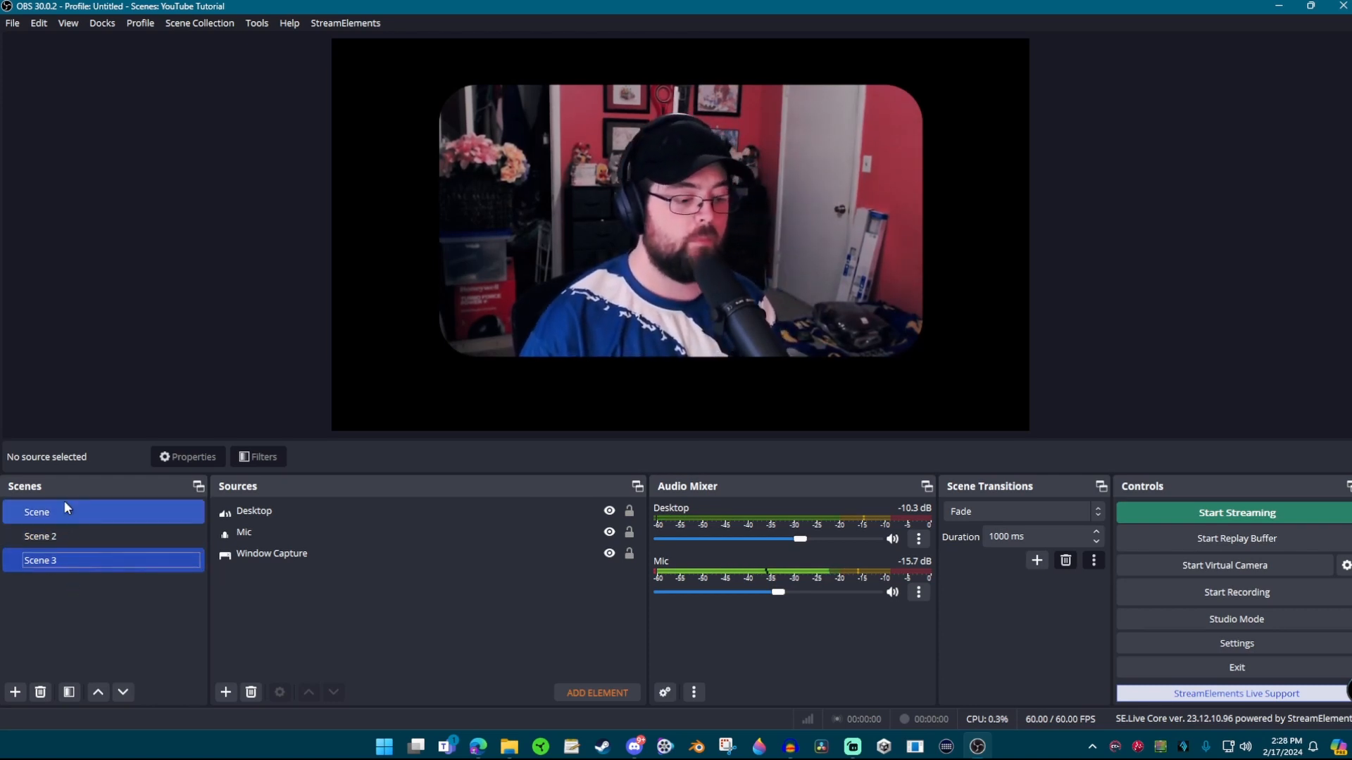
double_click(62, 513)
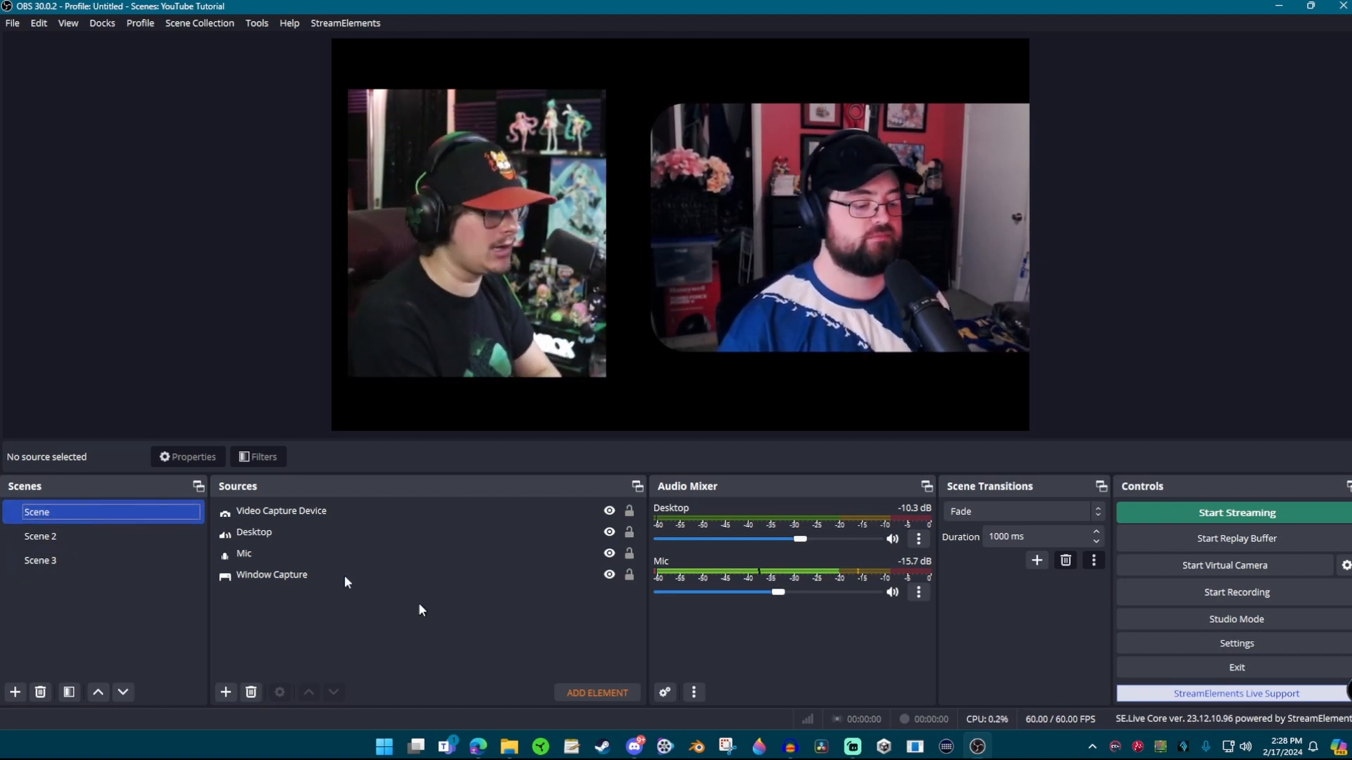
Step: Preview Scene 2 and Scene 3 with the Fade transition and return to the first scene
click(155, 544)
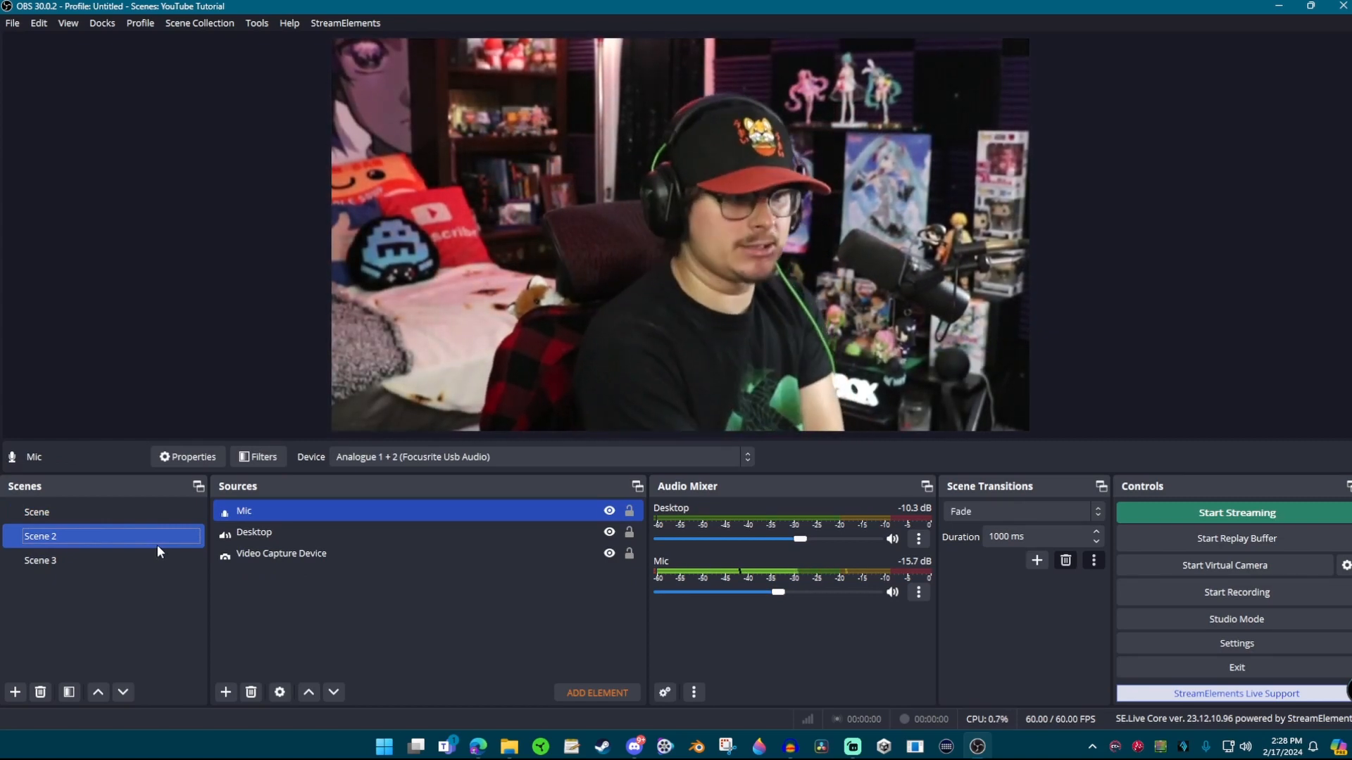
click(65, 564)
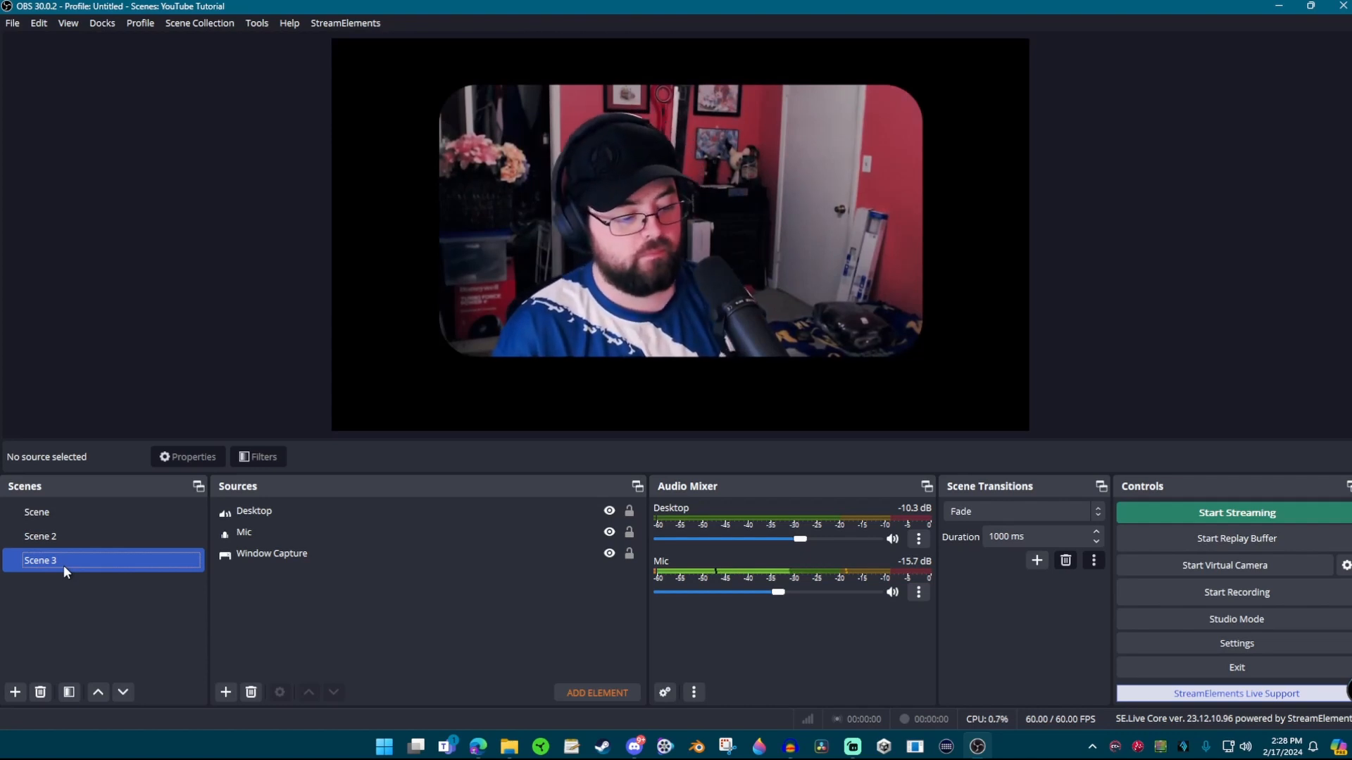
click(51, 514)
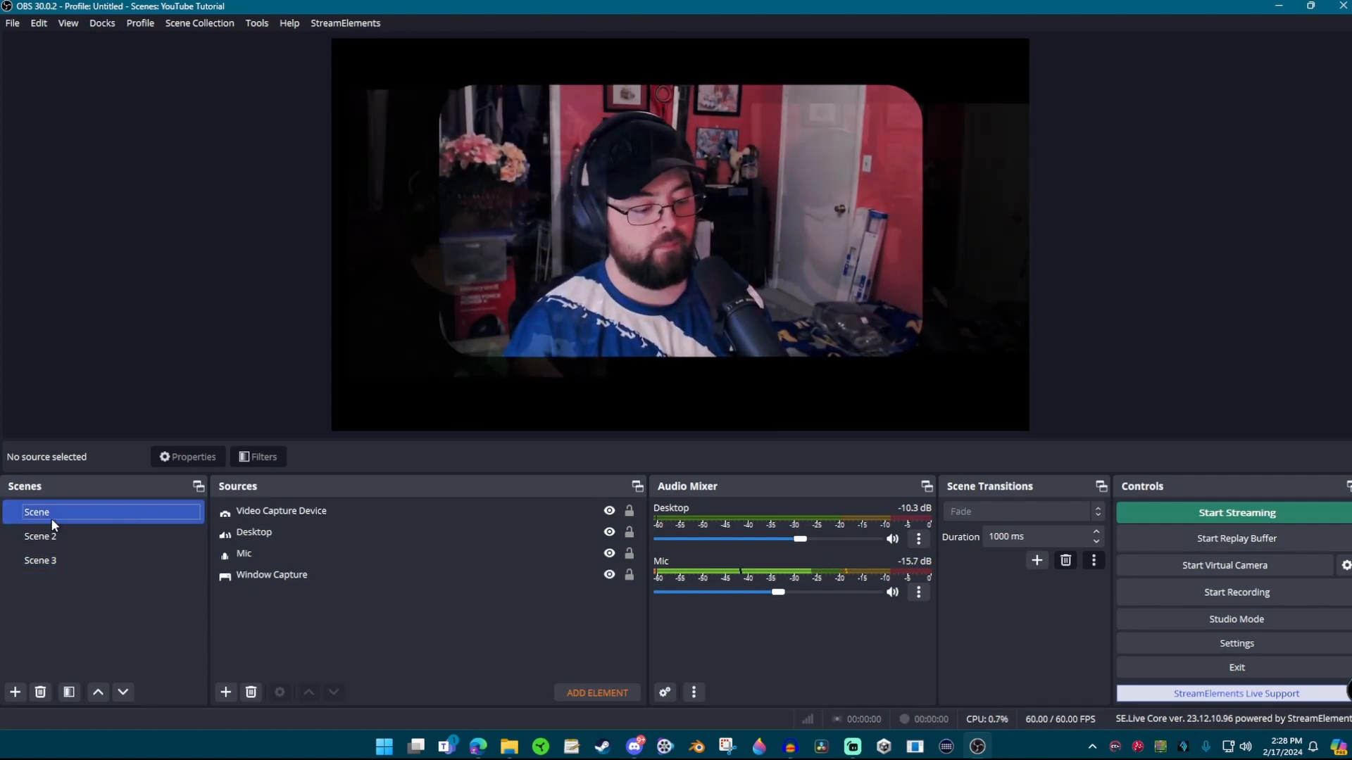
shift+click(88, 537)
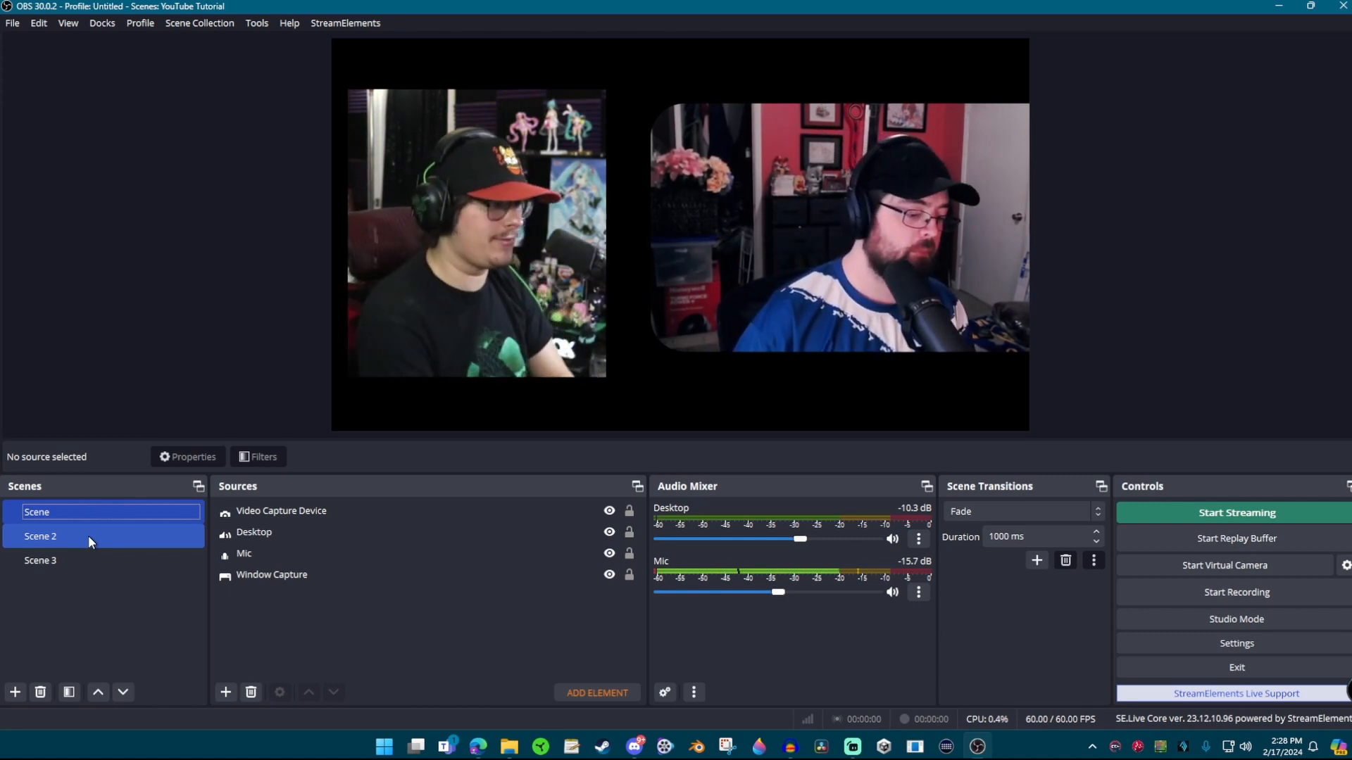
ctrl+click(88, 535)
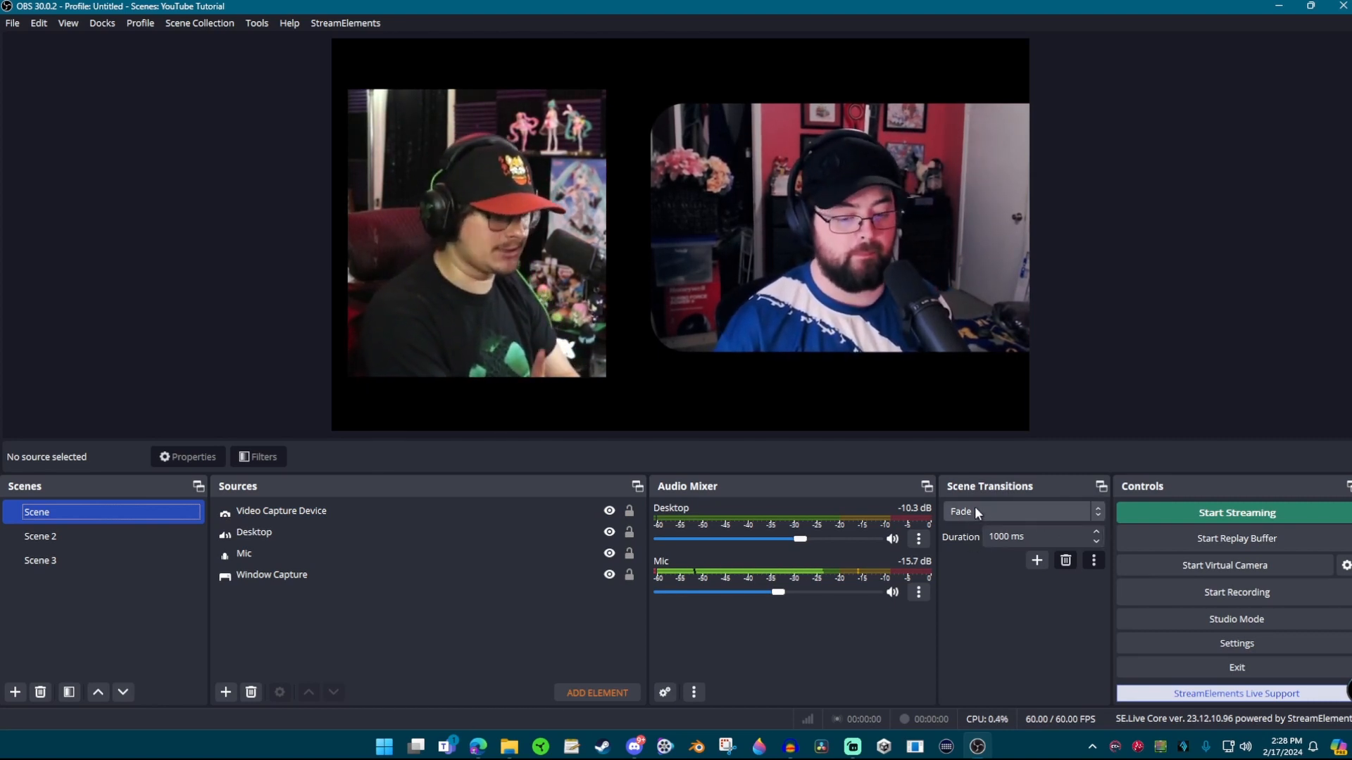
Step: Set the scene transition to Cut and test it by switching through all three scenes
click(992, 509)
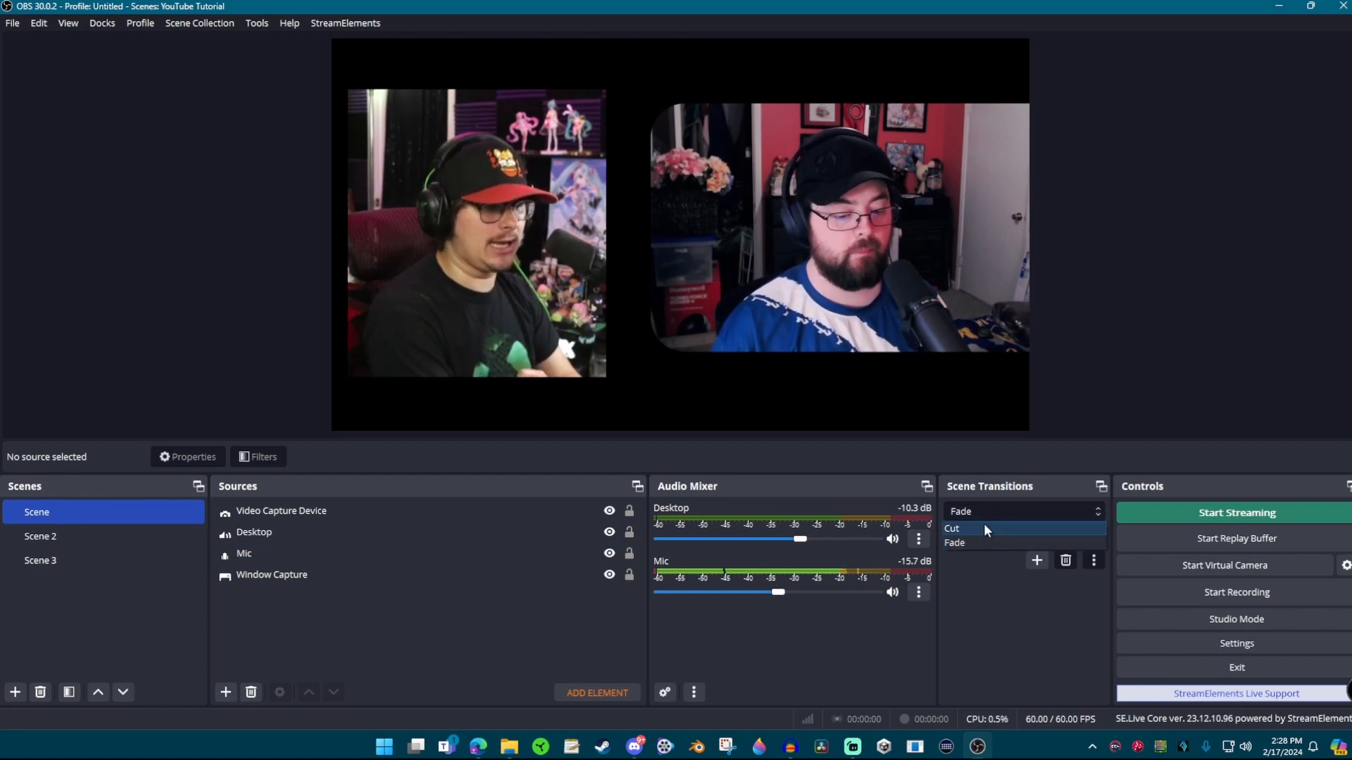
click(985, 528)
click(41, 539)
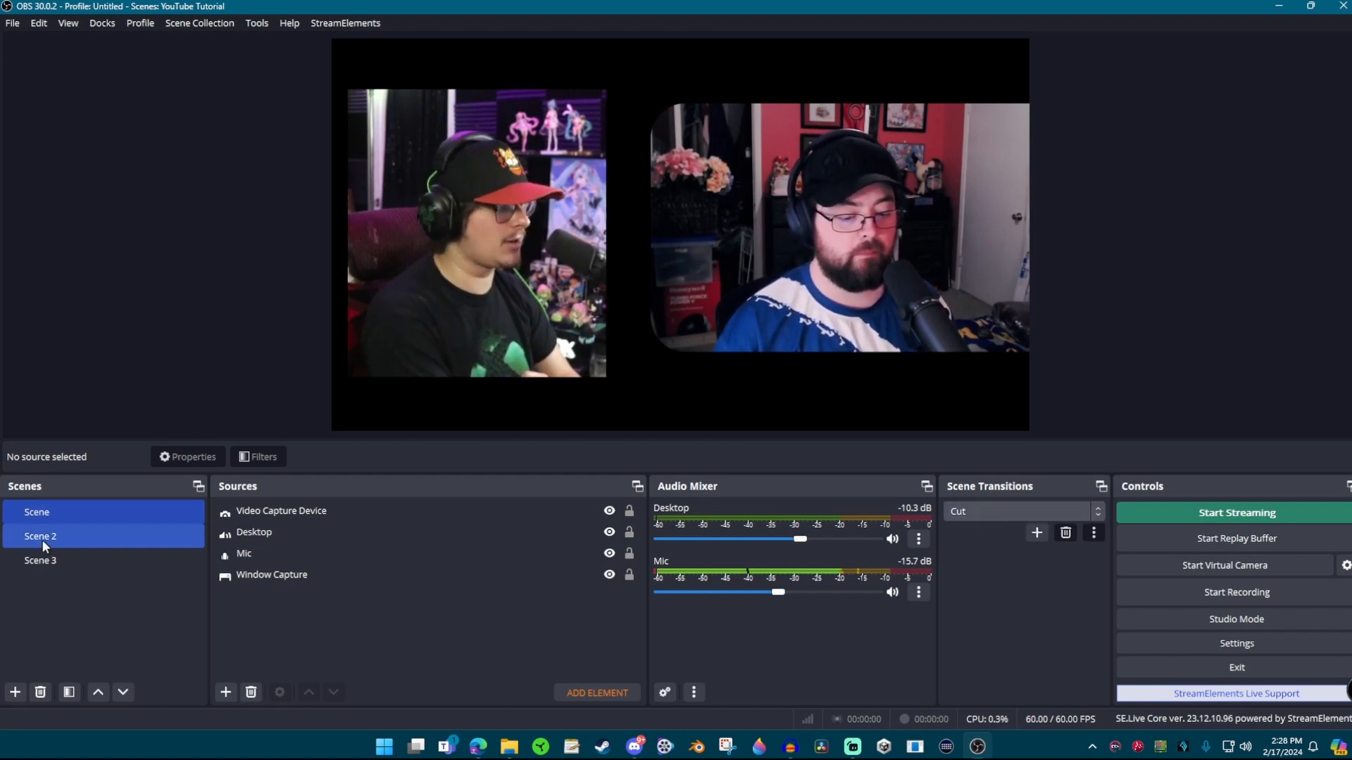
click(49, 565)
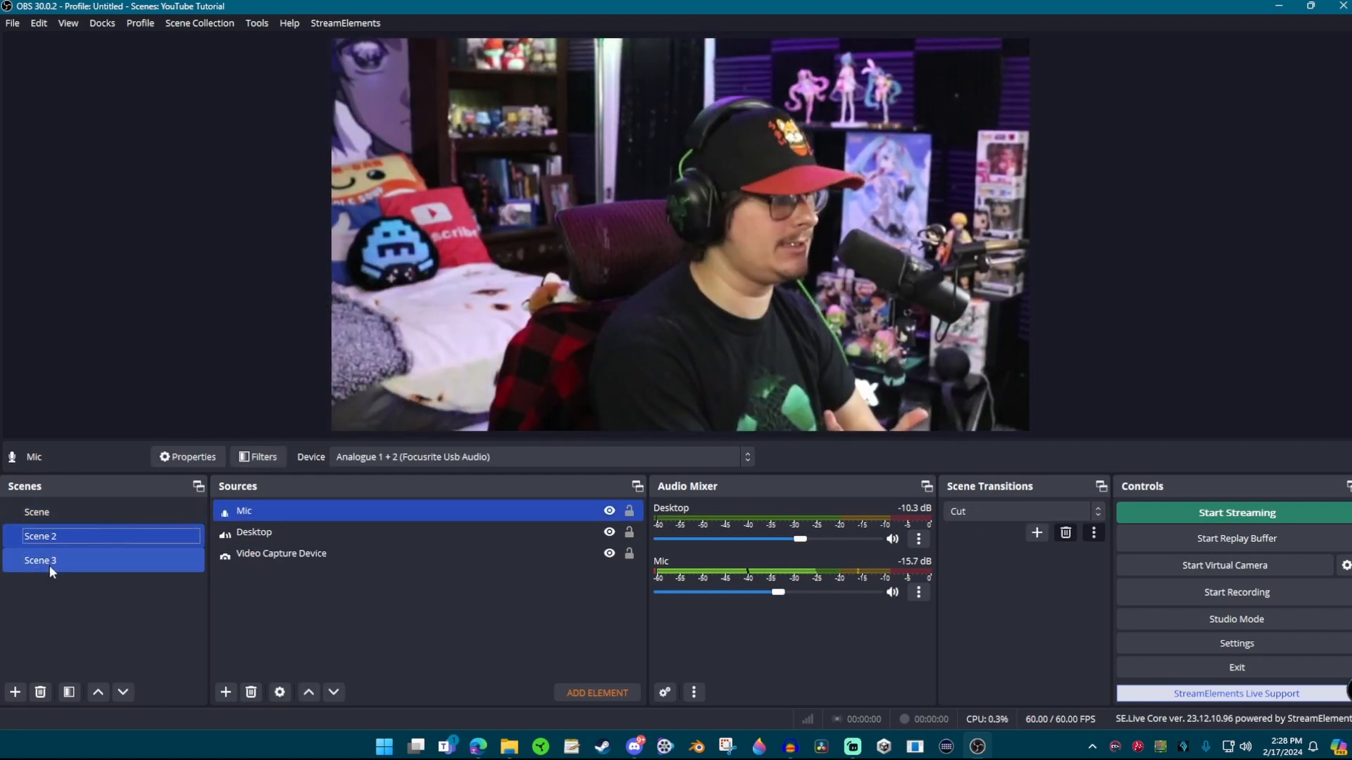
click(58, 515)
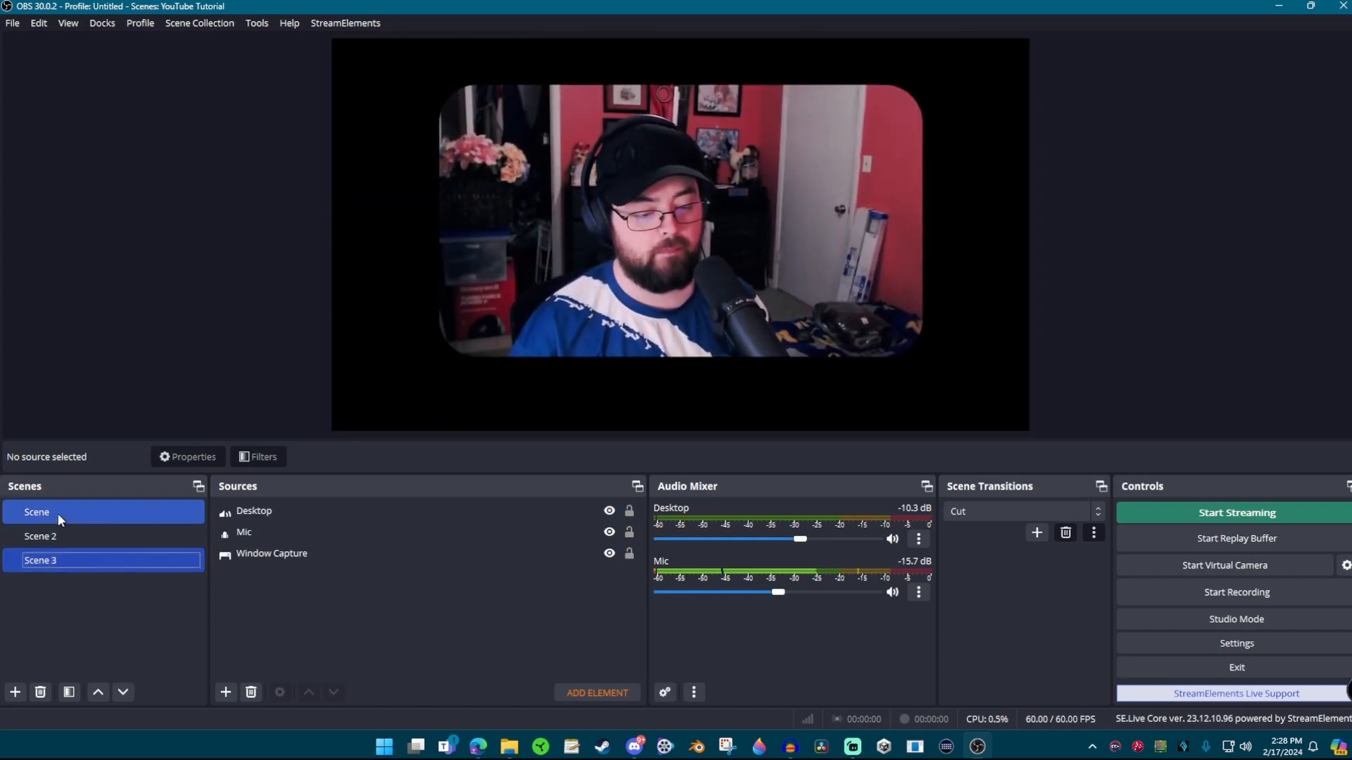
Step: Set the scene transition to Fade with a duration of 9000 ms
click(1034, 510)
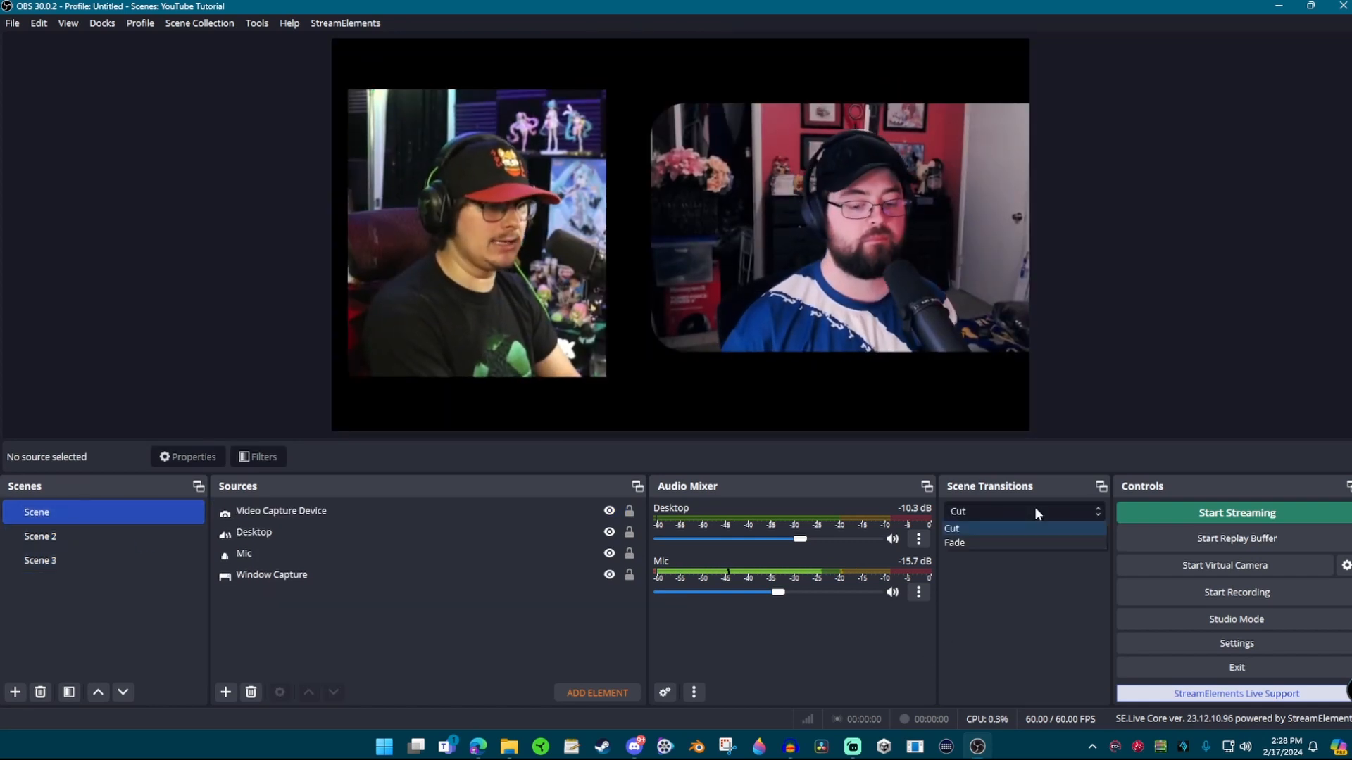
click(983, 545)
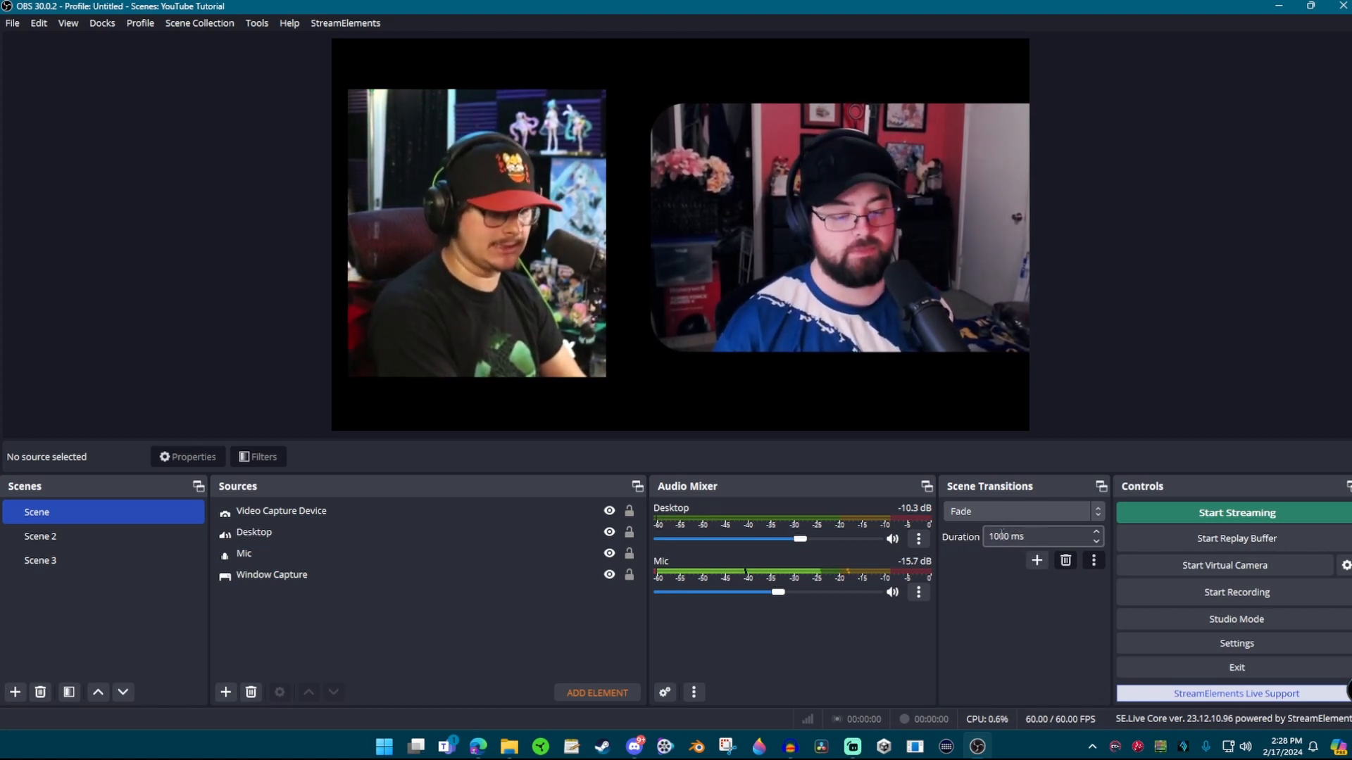
drag(1010, 536, 998, 537)
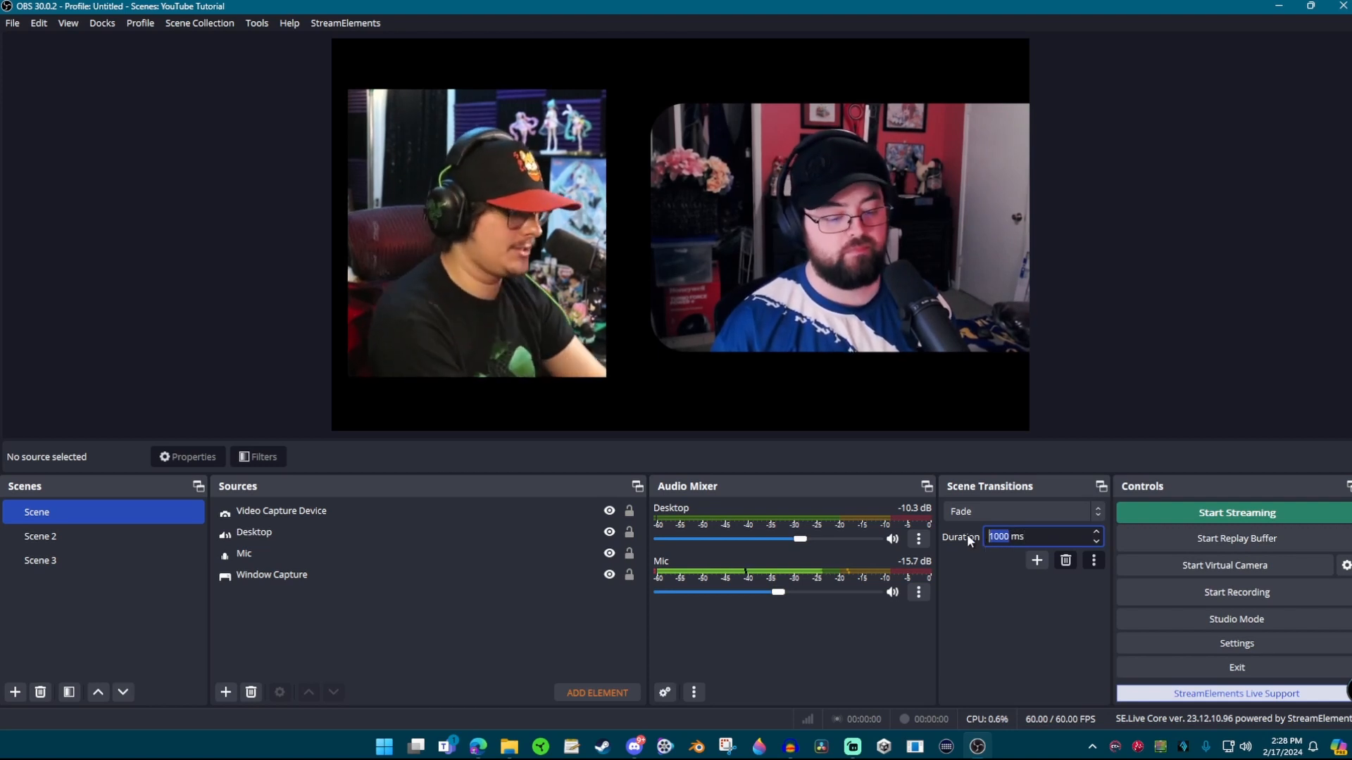
text(80)
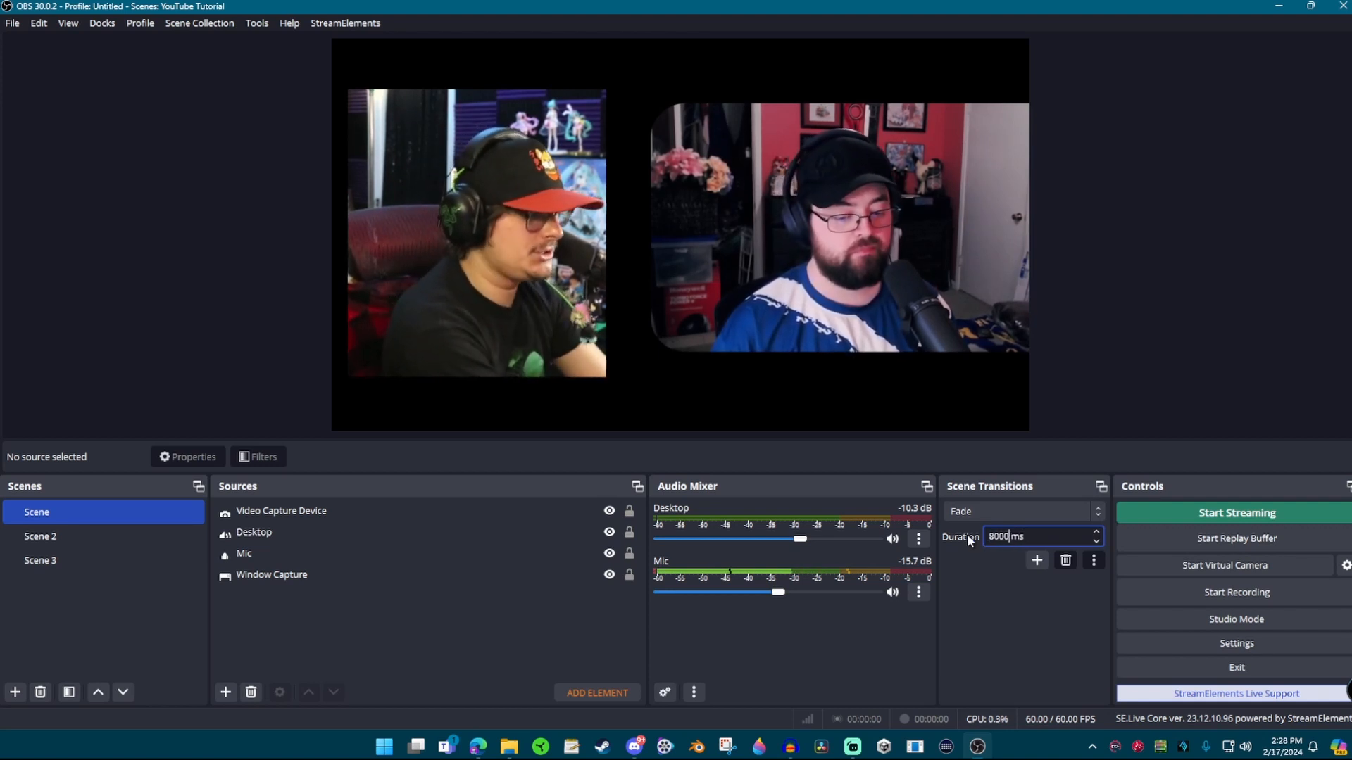
key(BackSpace)
key(BackSpace)
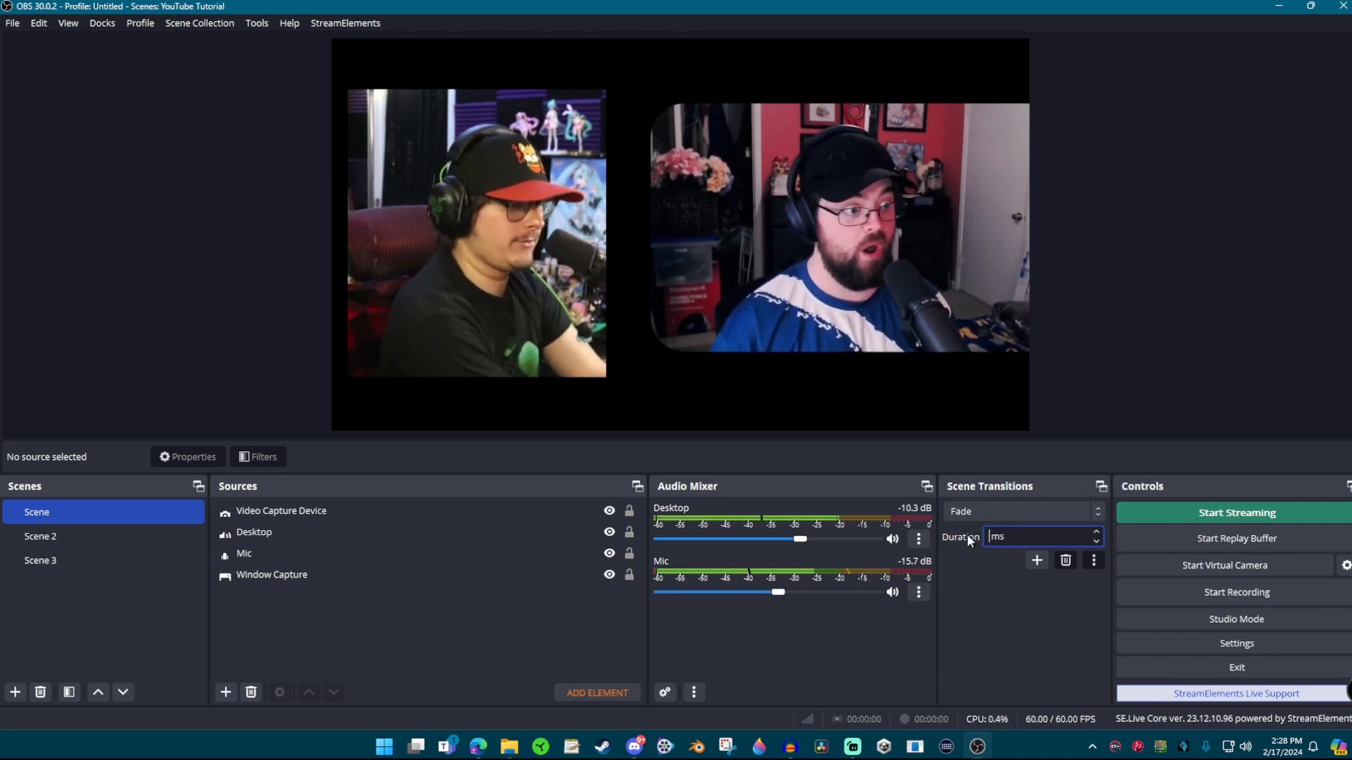
text(9000)
key(BackSpace)
key(BackSpace)
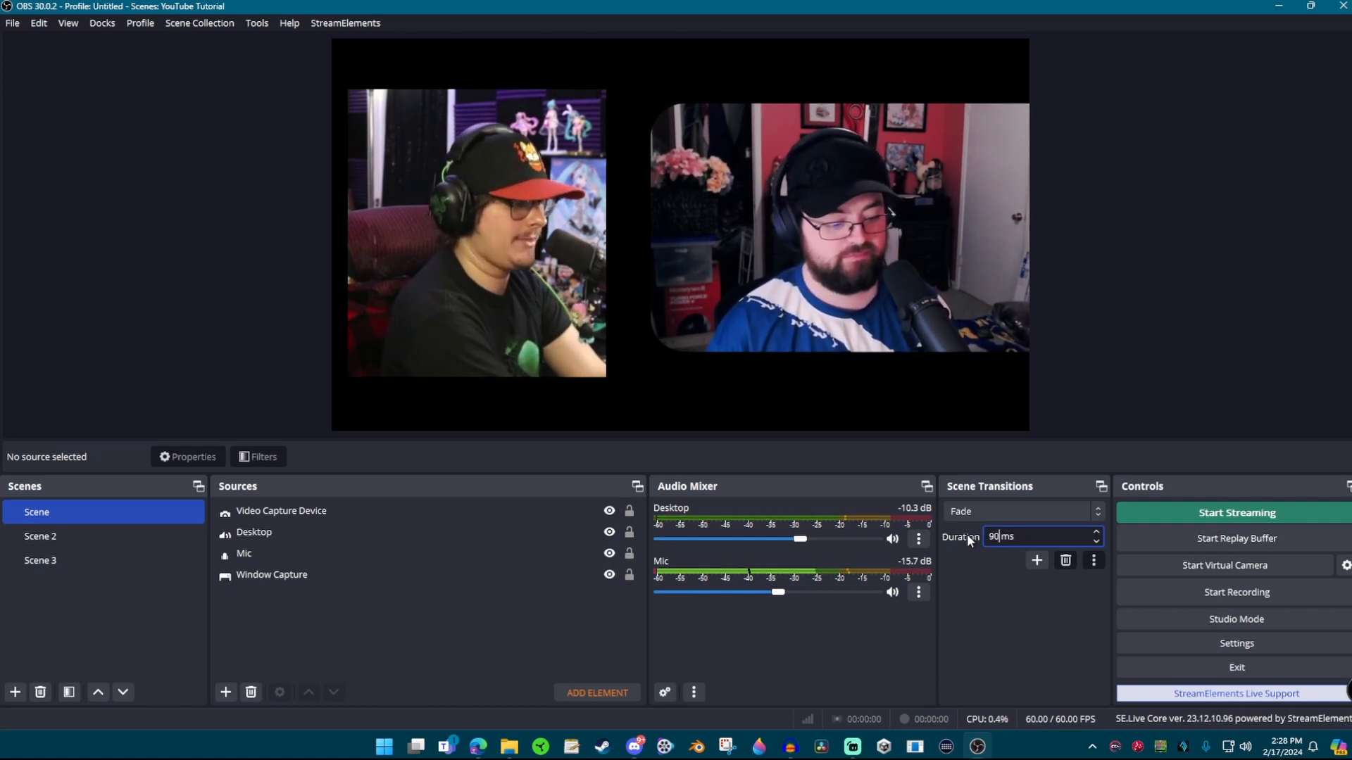
text(00)
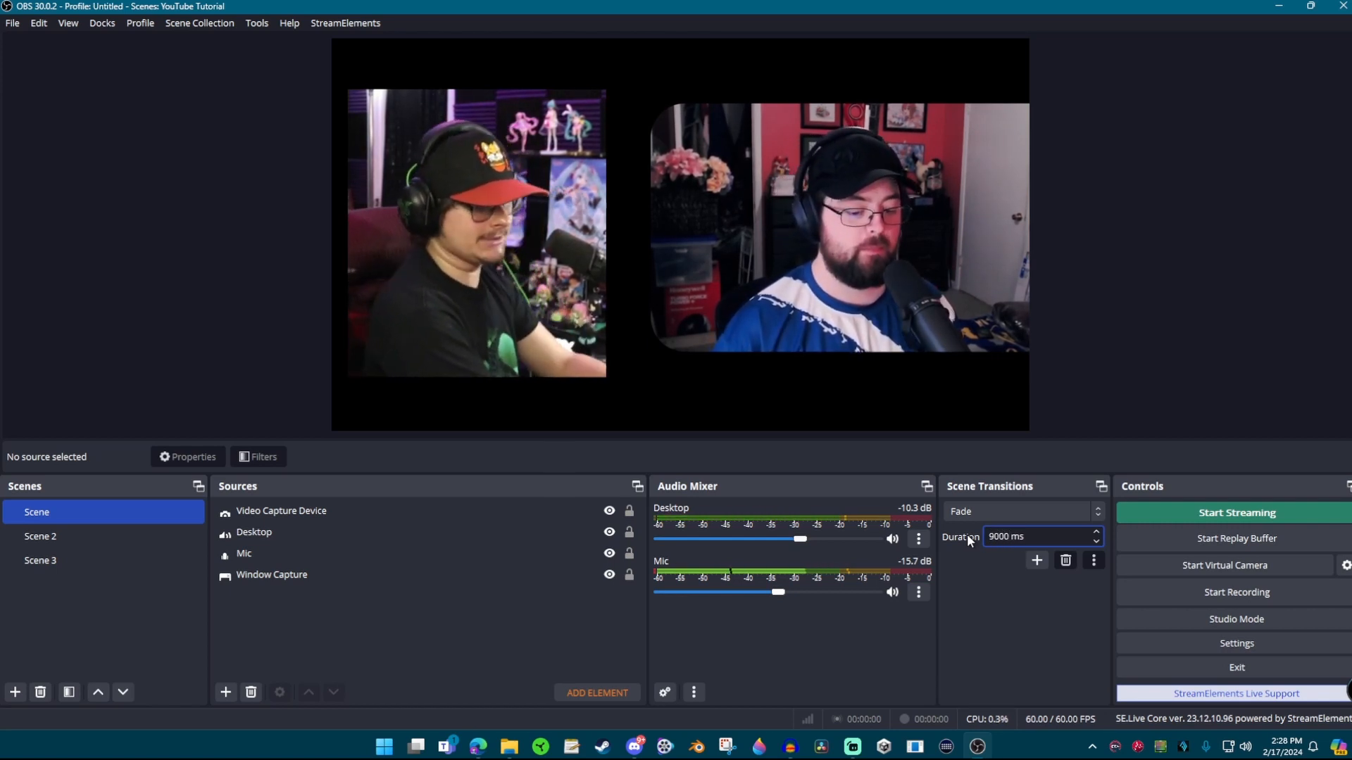
key(Return)
Step: Switch to Scene 2 to preview the slow fade from the first scene
click(53, 537)
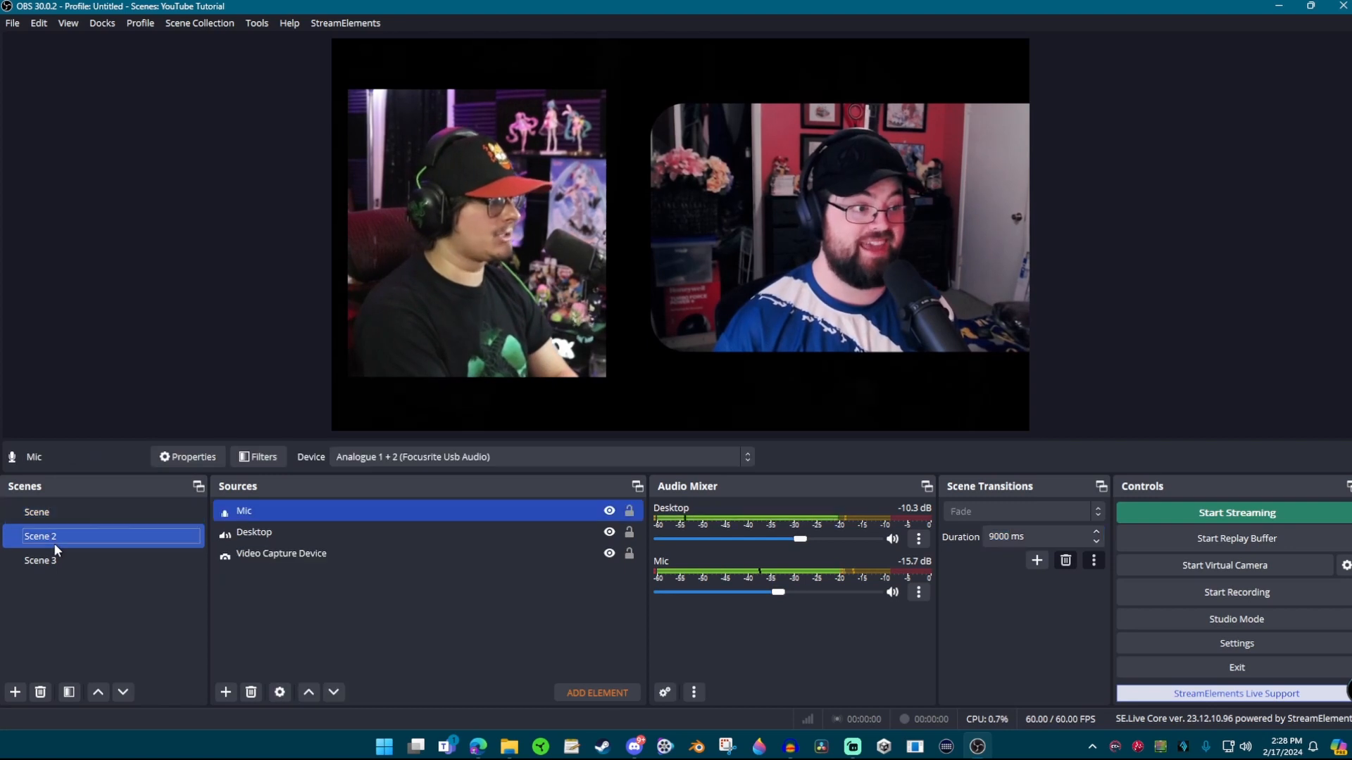
click(62, 523)
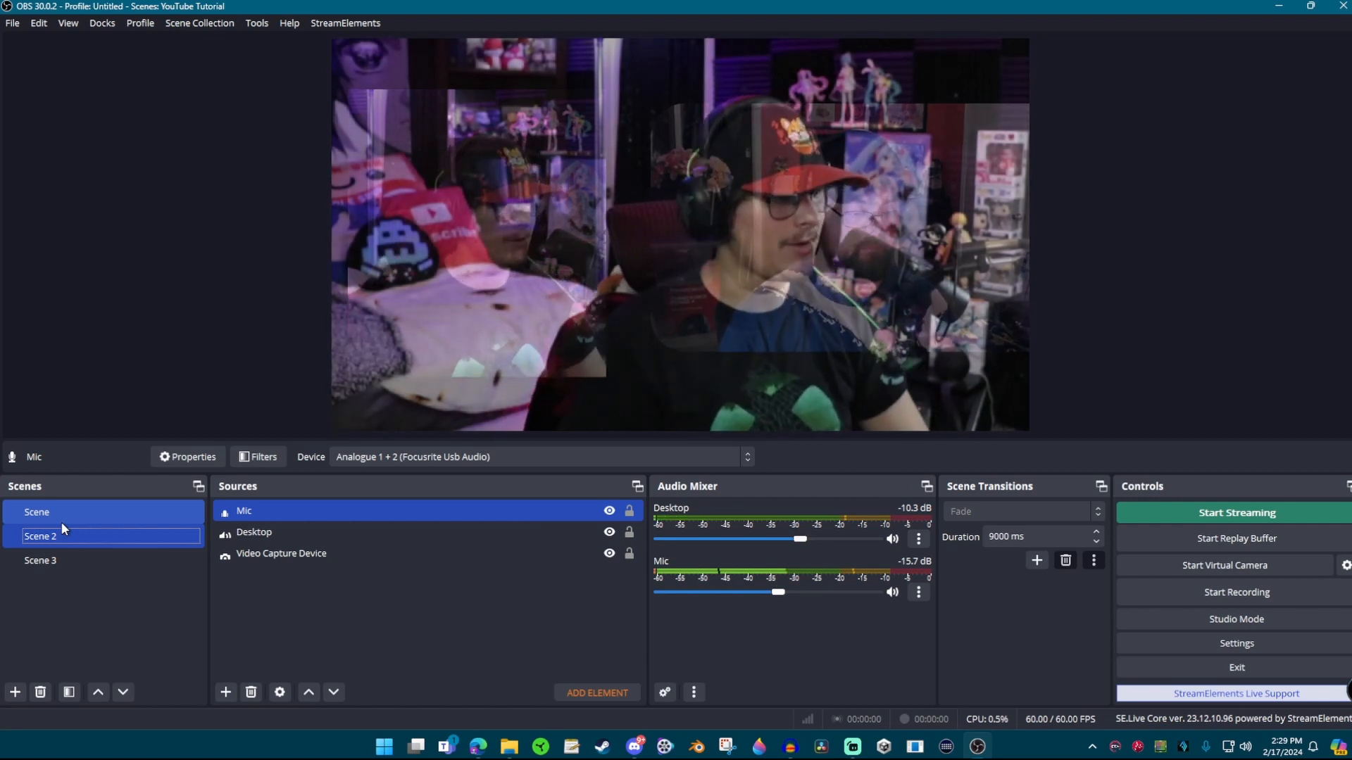
click(62, 528)
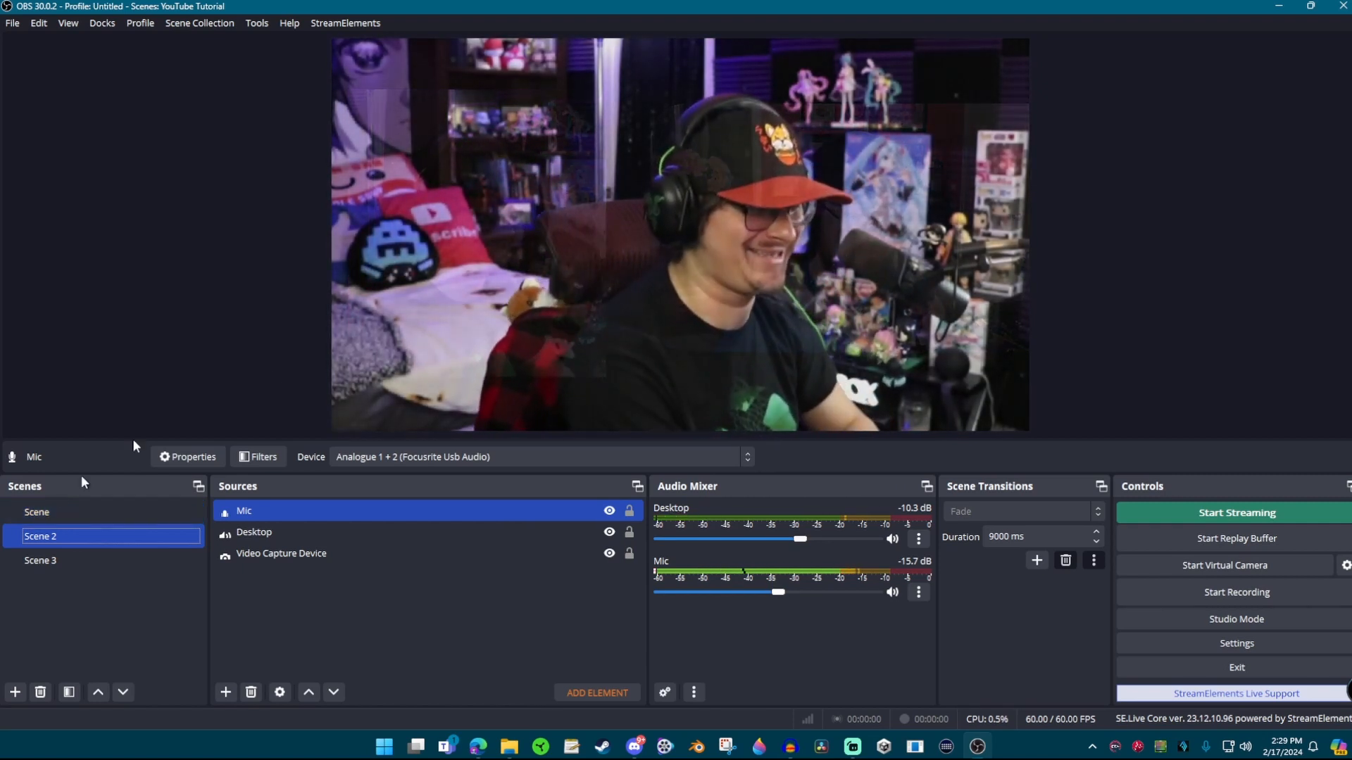
Step: Set the Fade duration to 500 ms and switch back to the first scene
click(1028, 536)
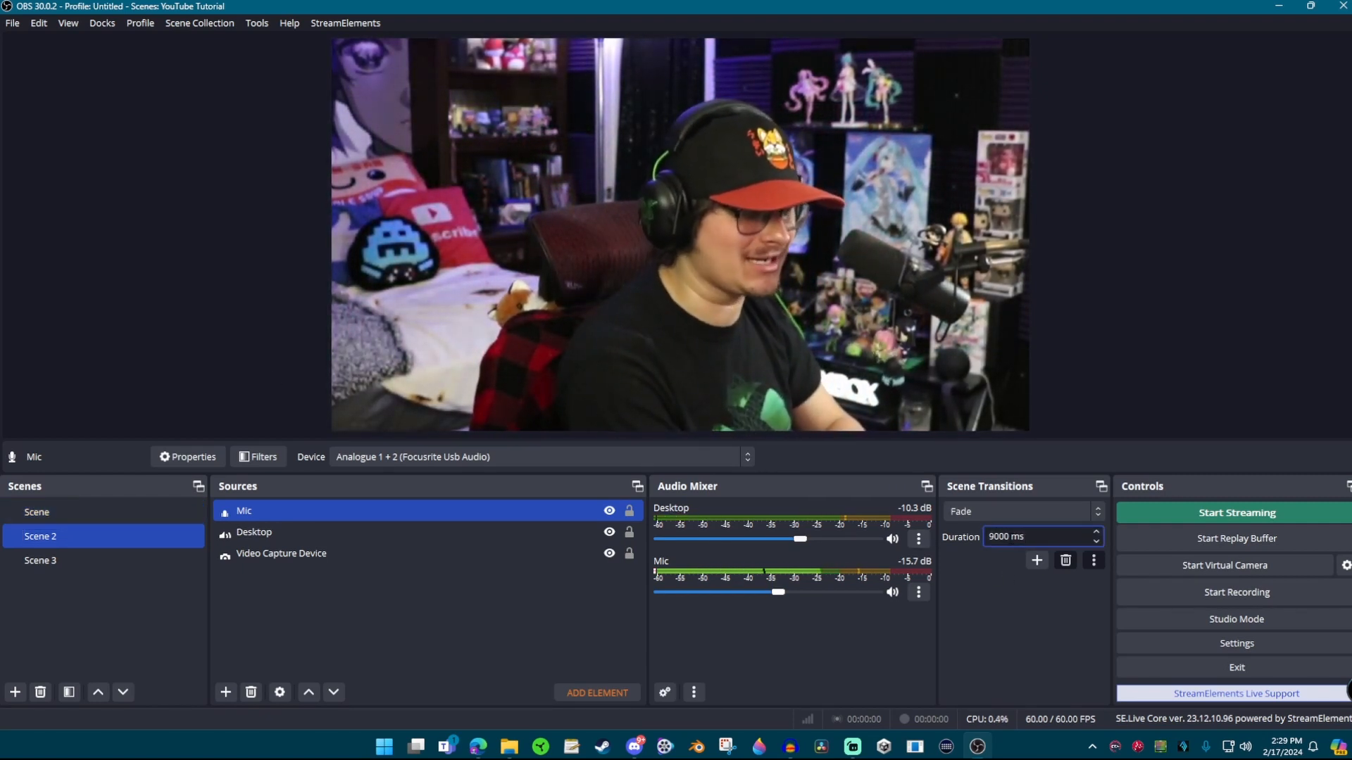
drag(1014, 537, 980, 540)
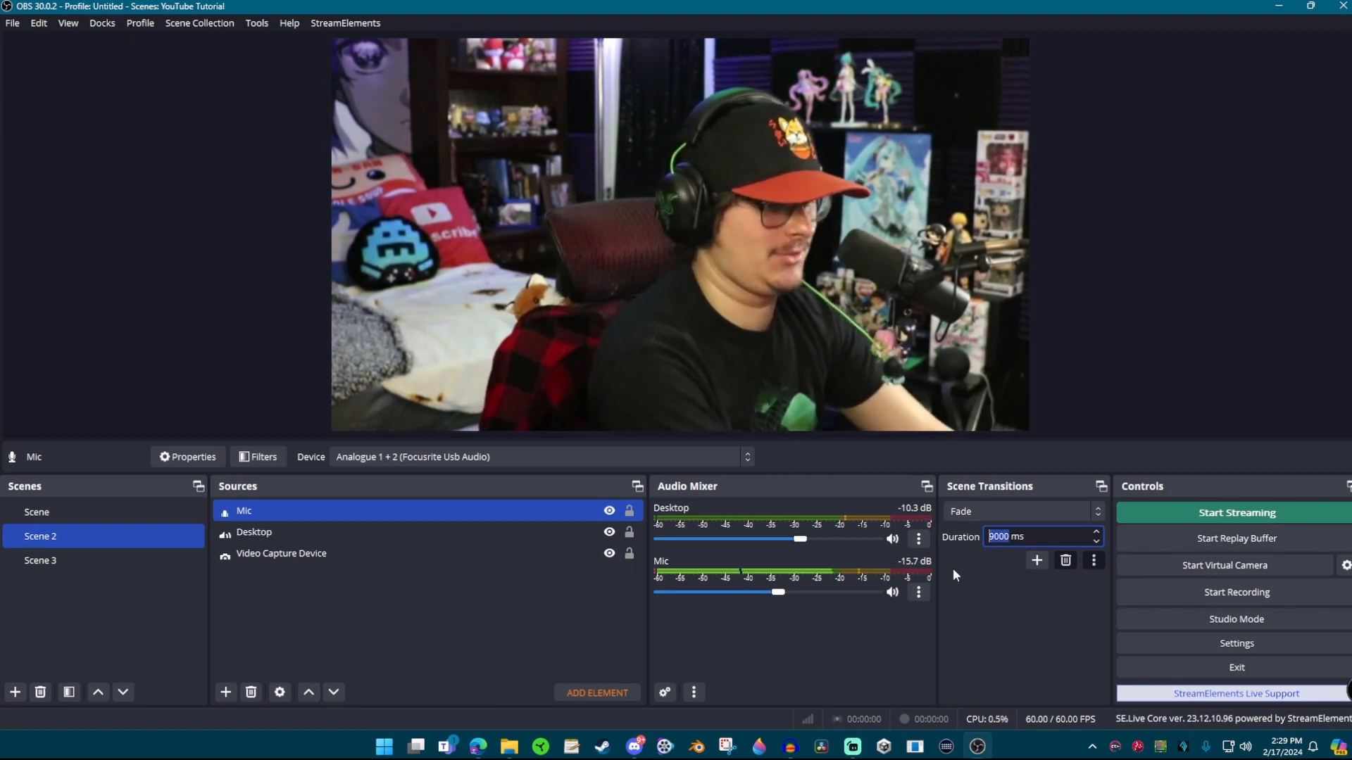
text(500)
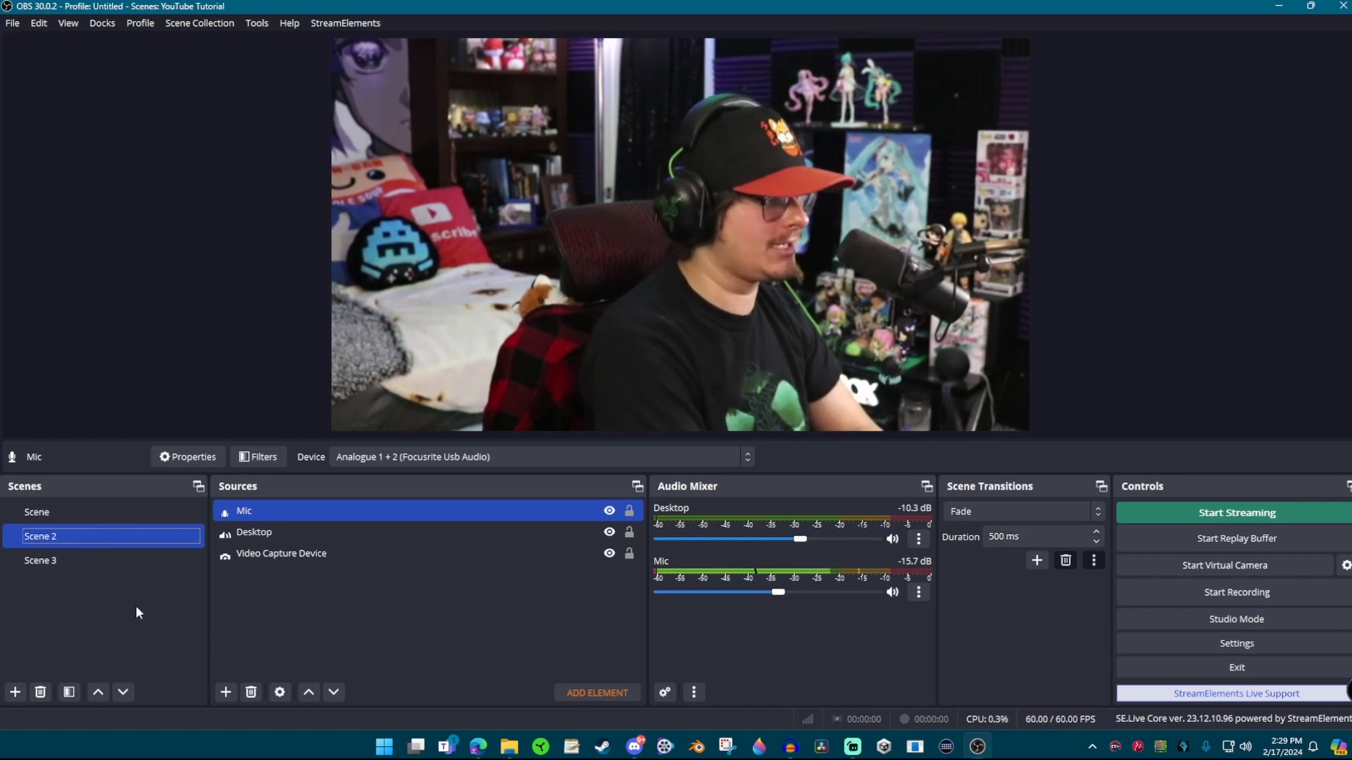
click(101, 512)
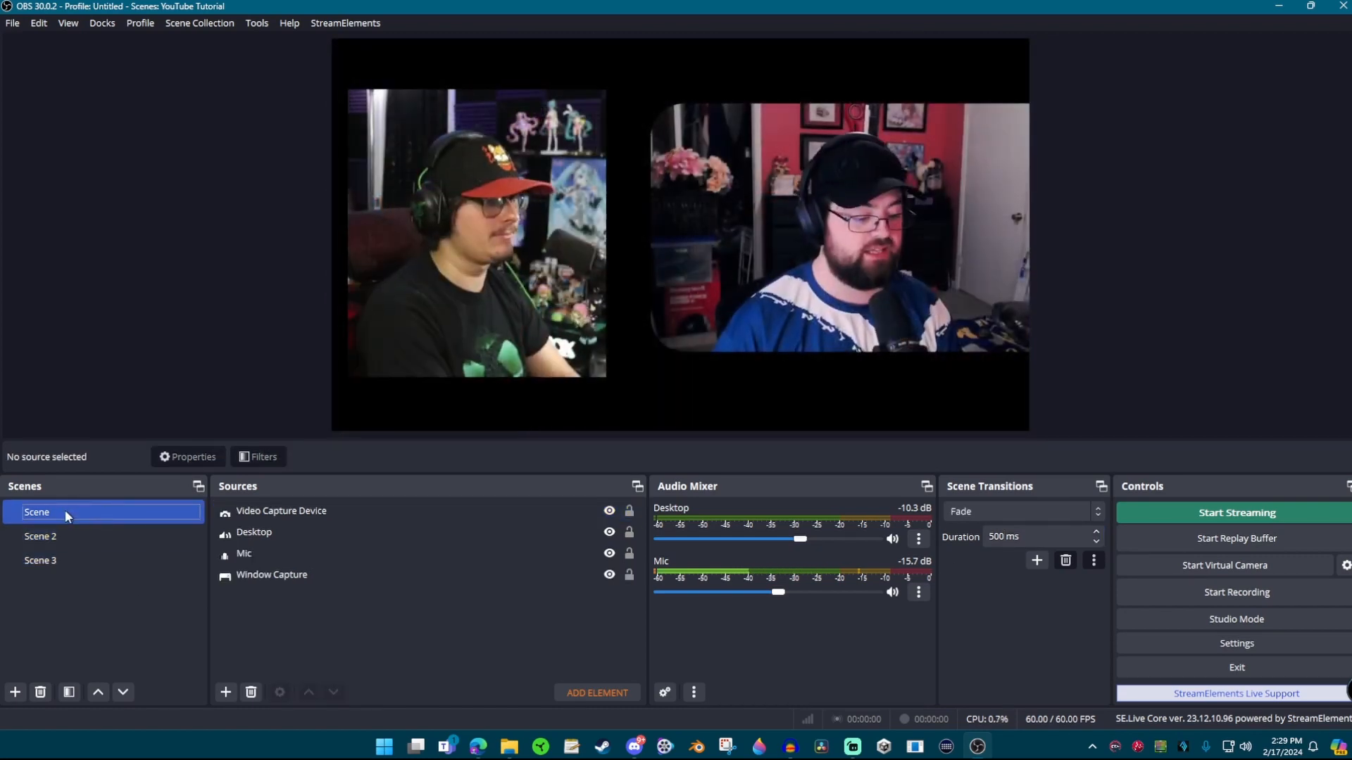